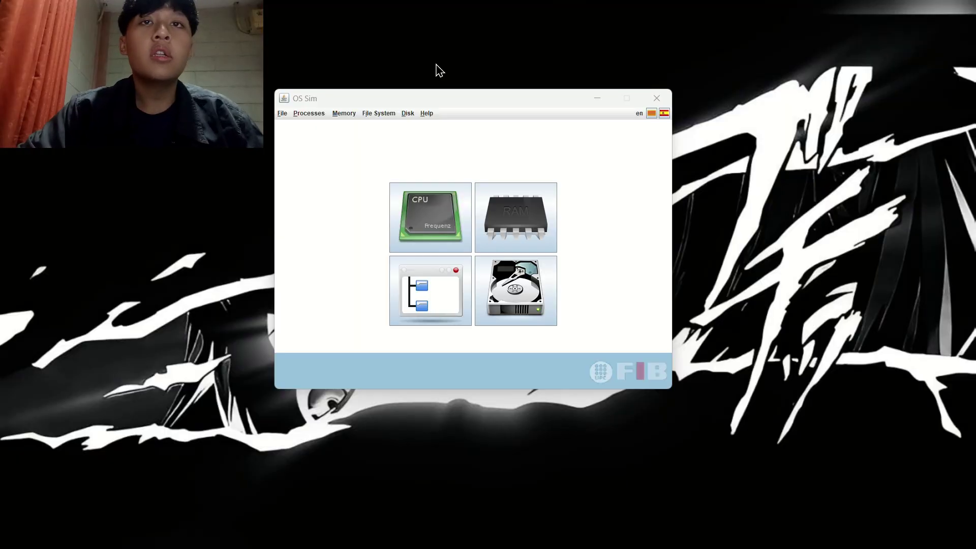
Step: Open the CPU process scheduling simulator and add a process named p1 with priority 2 and 4 bursts
left_click(422, 213)
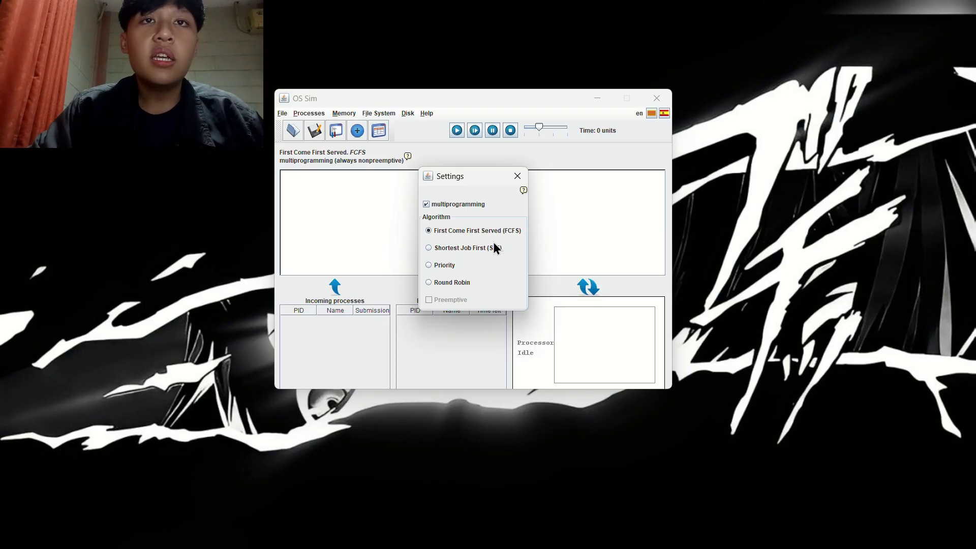
left_click(517, 176)
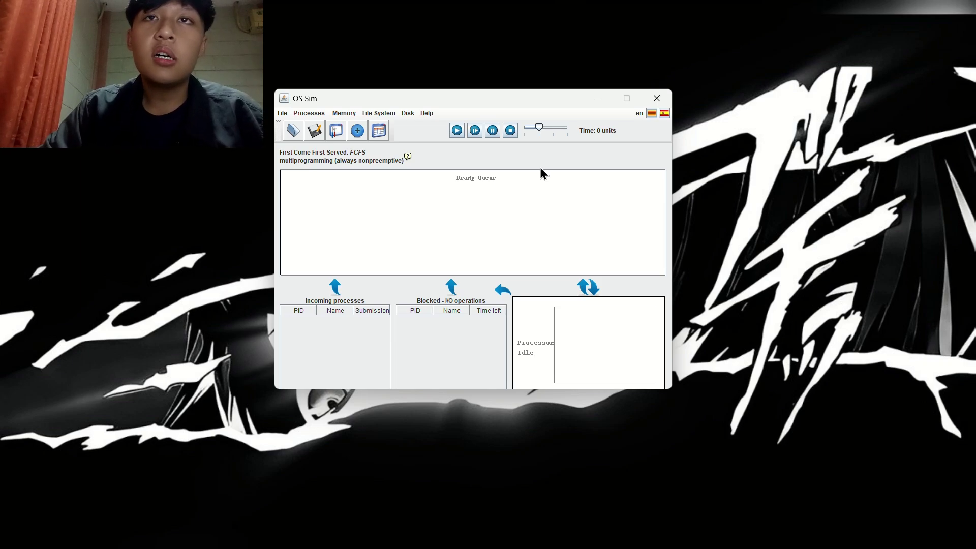
left_click(363, 131)
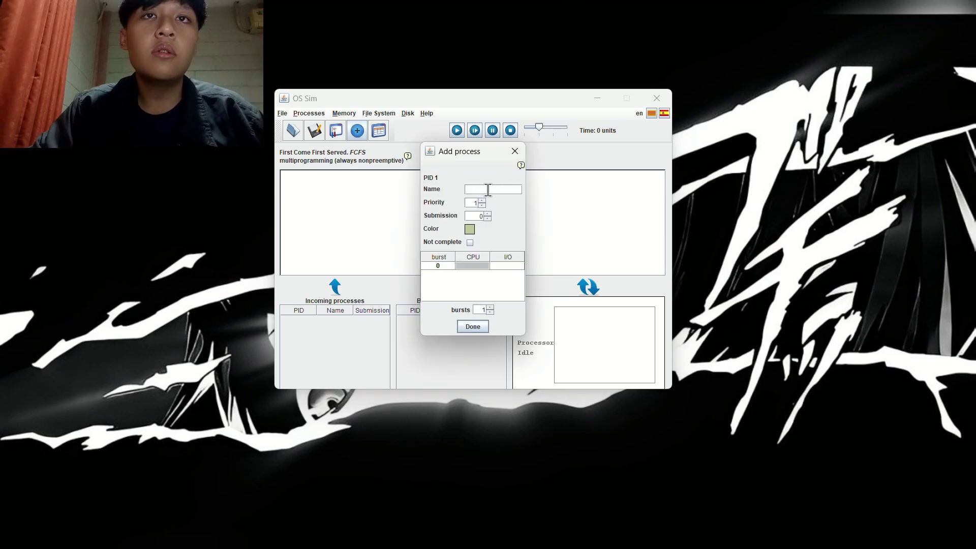
type("p")
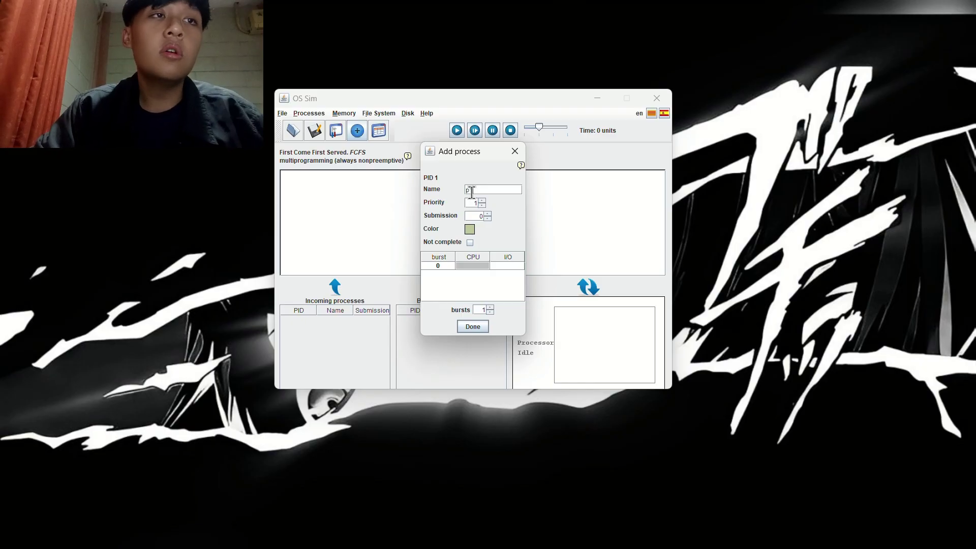
type("1")
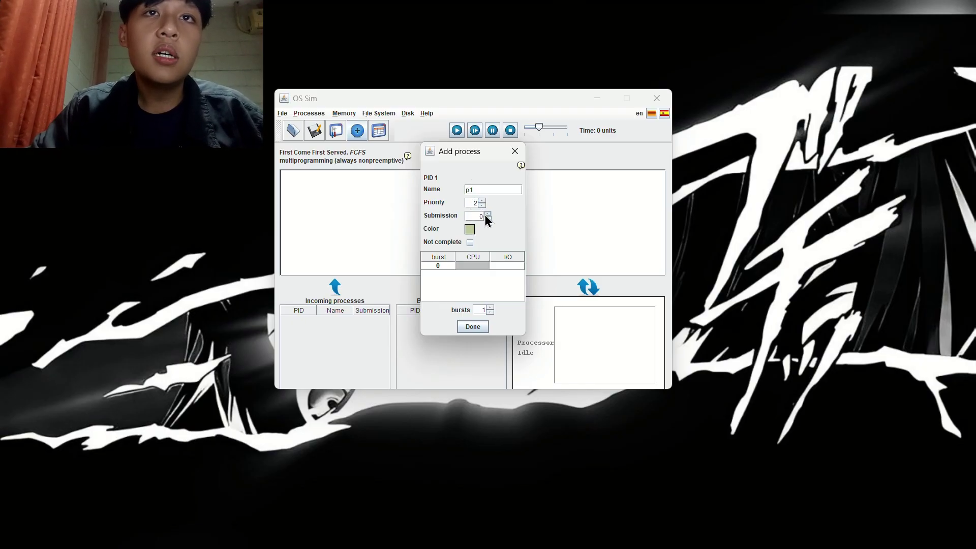
left_click(490, 308)
left_click(491, 308)
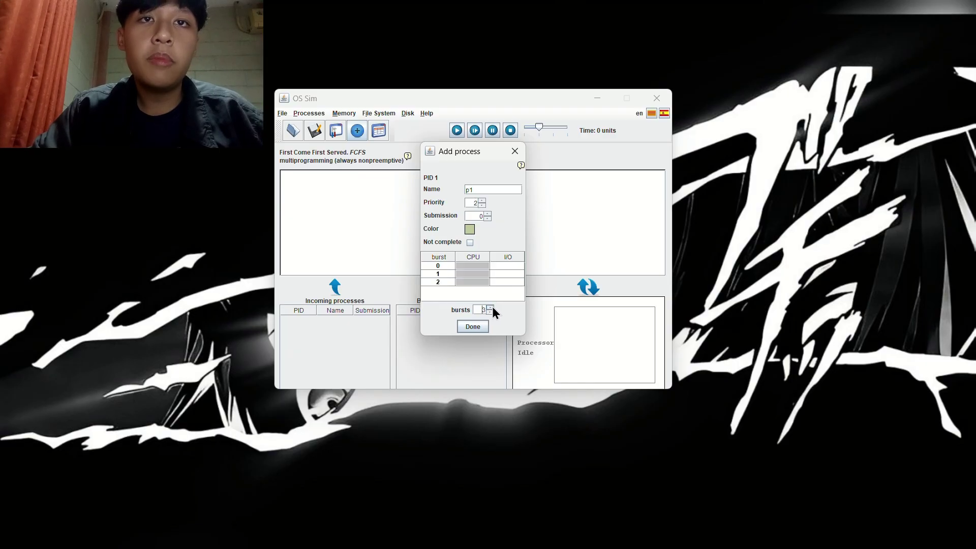
left_click(491, 308)
left_click(483, 326)
Step: Add a second process named p2 with priority 1 and 2 bursts
left_click(357, 131)
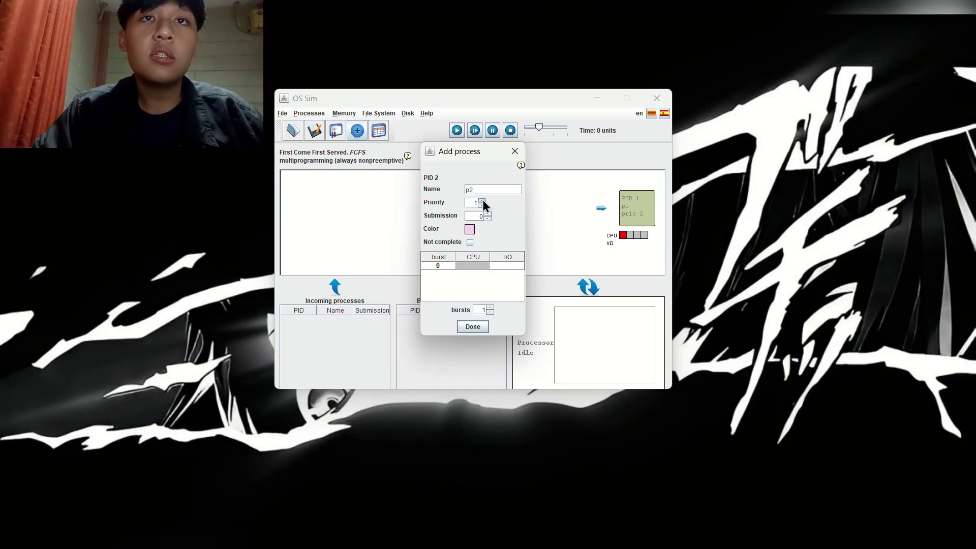
left_click(491, 307)
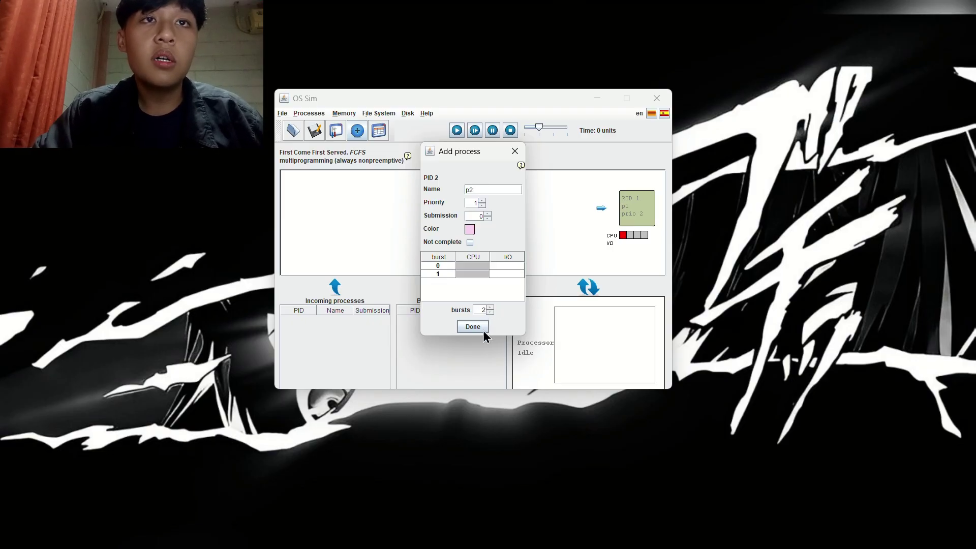
left_click(482, 329)
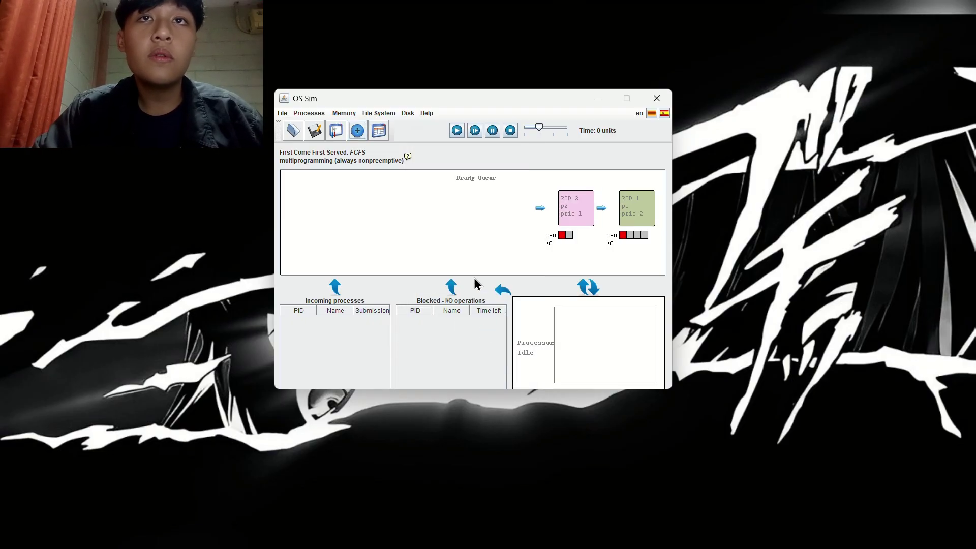
Step: Add a third process named p3 with priority 6 and 3 bursts
left_click(358, 132)
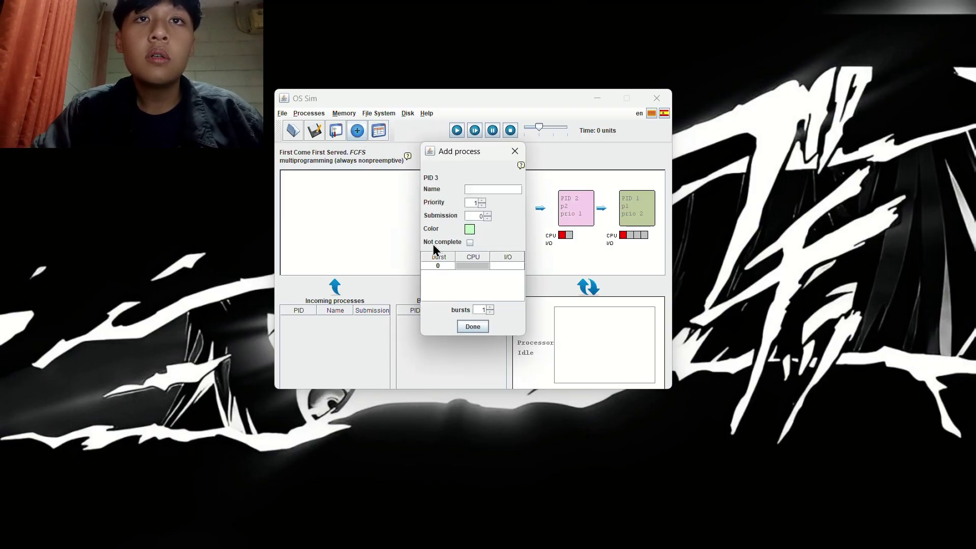
type("p3")
left_click(482, 200)
left_click(481, 200)
left_click(481, 200)
left_click(481, 200)
left_click(481, 200)
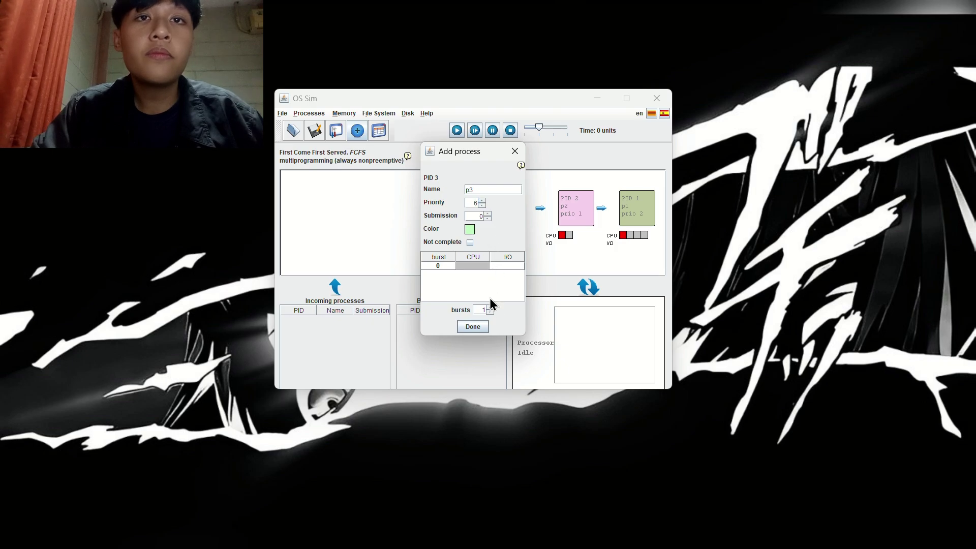
left_click(490, 307)
left_click(490, 306)
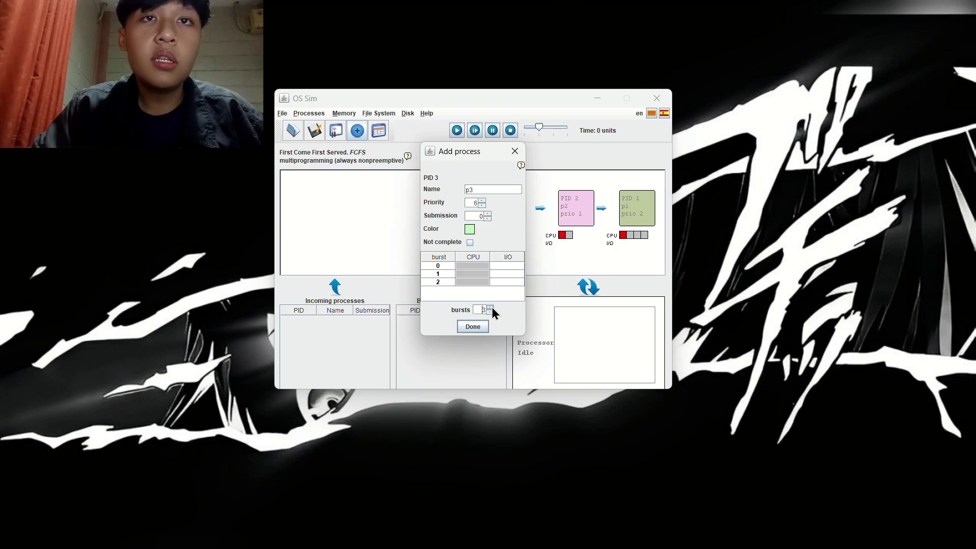
left_click(480, 326)
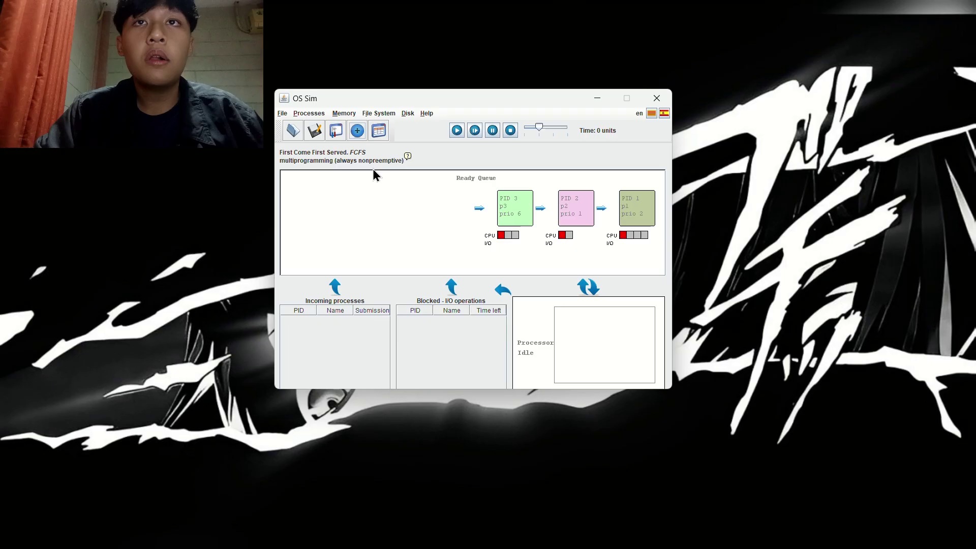
Step: Add a fourth process named p4 with priority 4 and 6 bursts
left_click(357, 134)
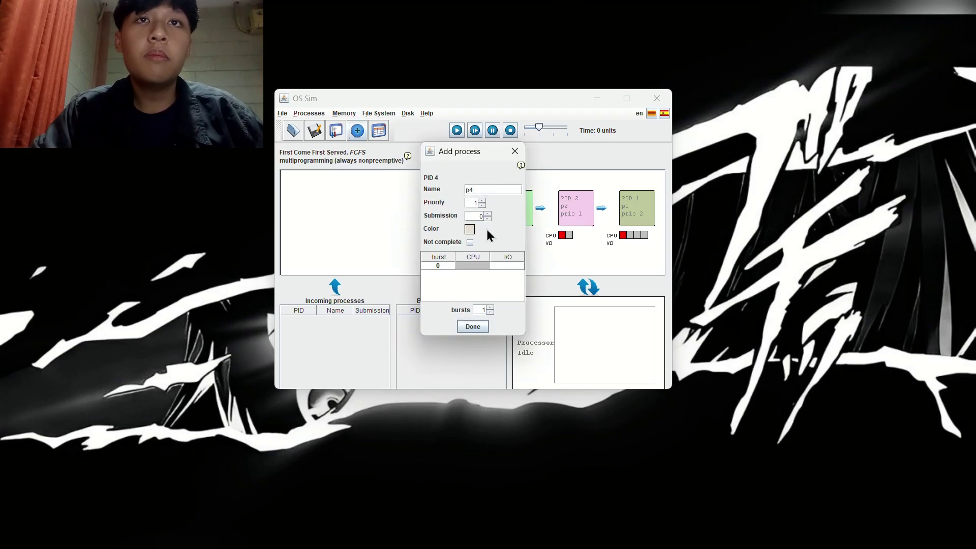
left_click(481, 200)
left_click(482, 201)
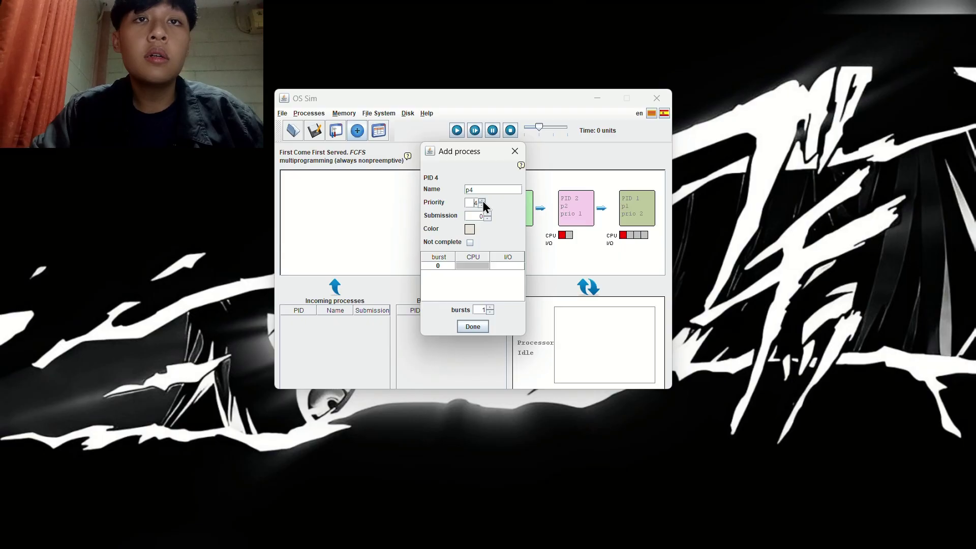
left_click(490, 307)
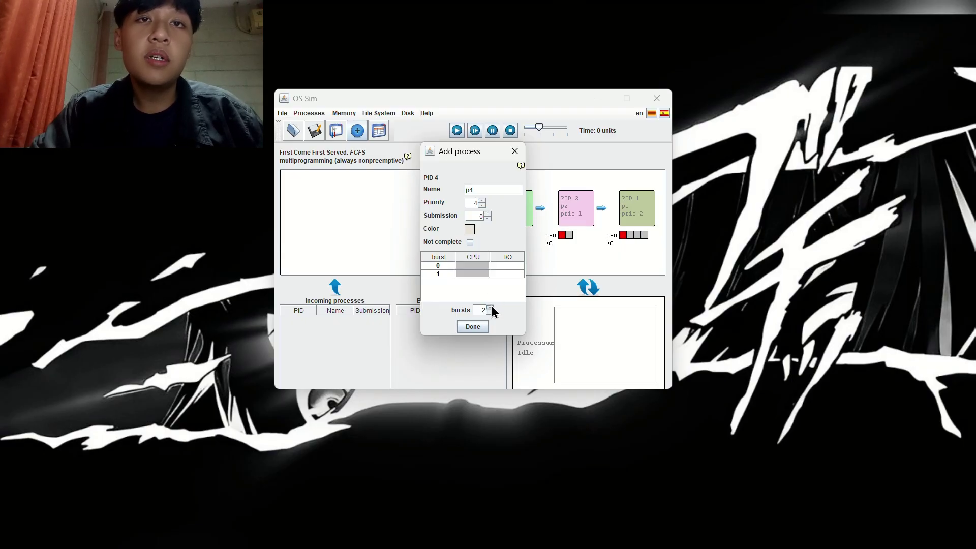
left_click(491, 307)
left_click(491, 308)
left_click(491, 307)
left_click(491, 308)
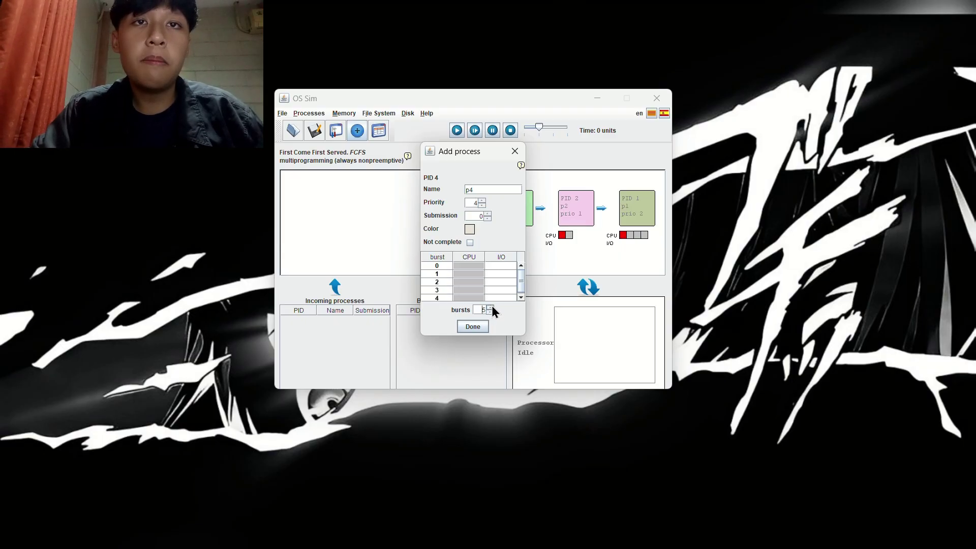
left_click(478, 329)
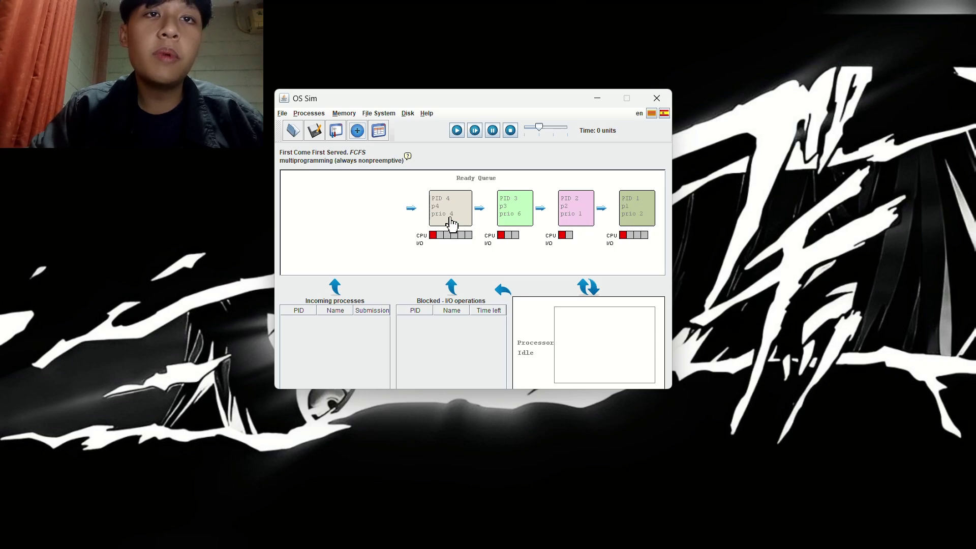
Step: Run the First Come First Served simulation to its end and review its process scheduling statistics
left_click(455, 131)
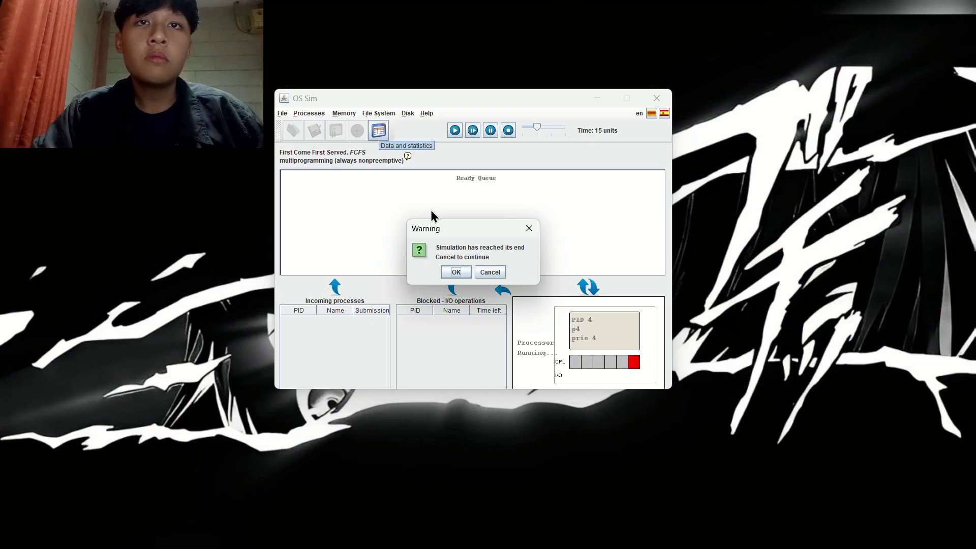
left_click(447, 272)
left_click(378, 130)
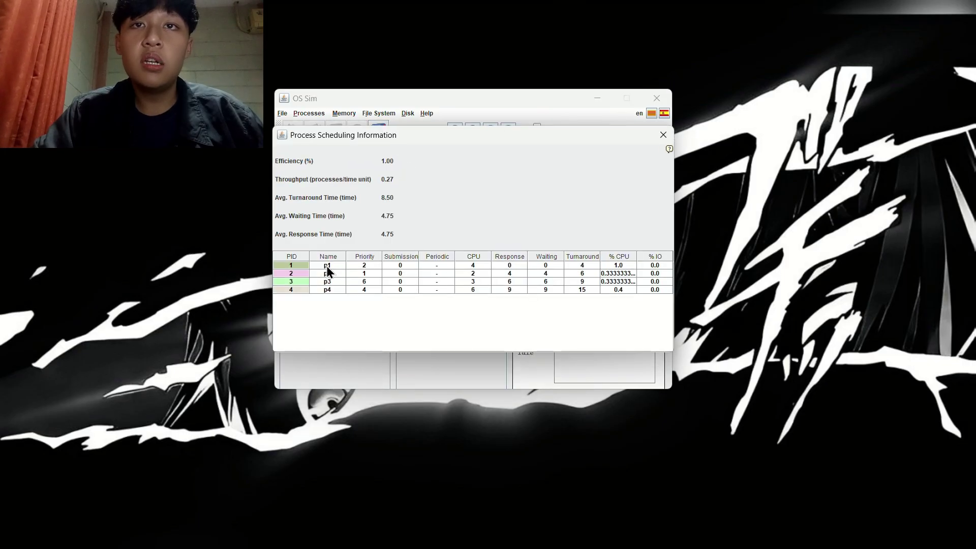
left_click(666, 139)
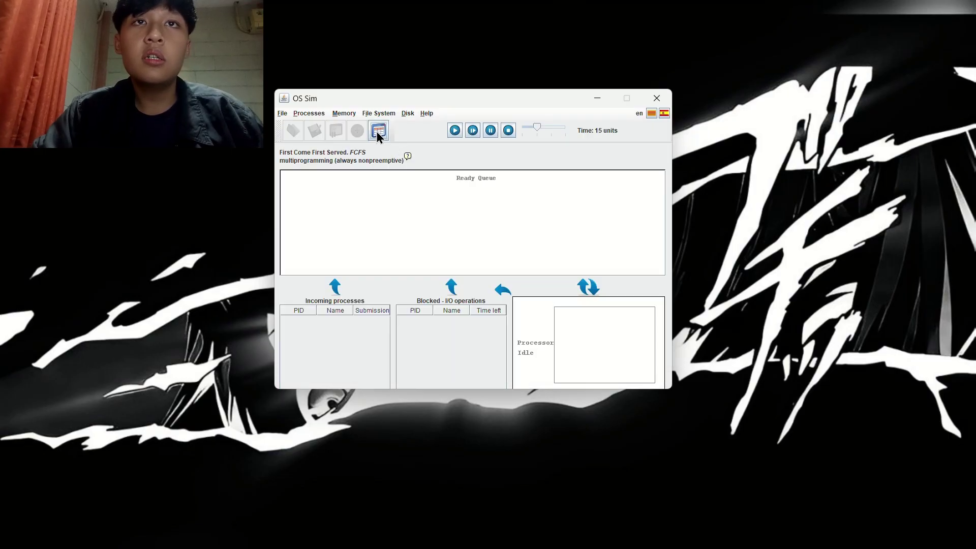
Step: Reset the finished simulation and change the scheduling algorithm to Shortest Job First (SJF)
left_click(508, 131)
left_click(336, 131)
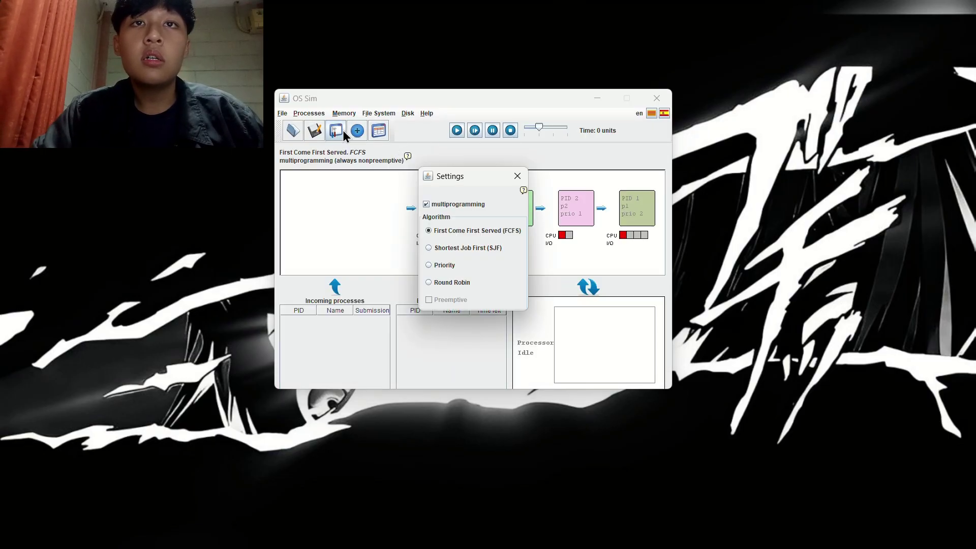
left_click(483, 246)
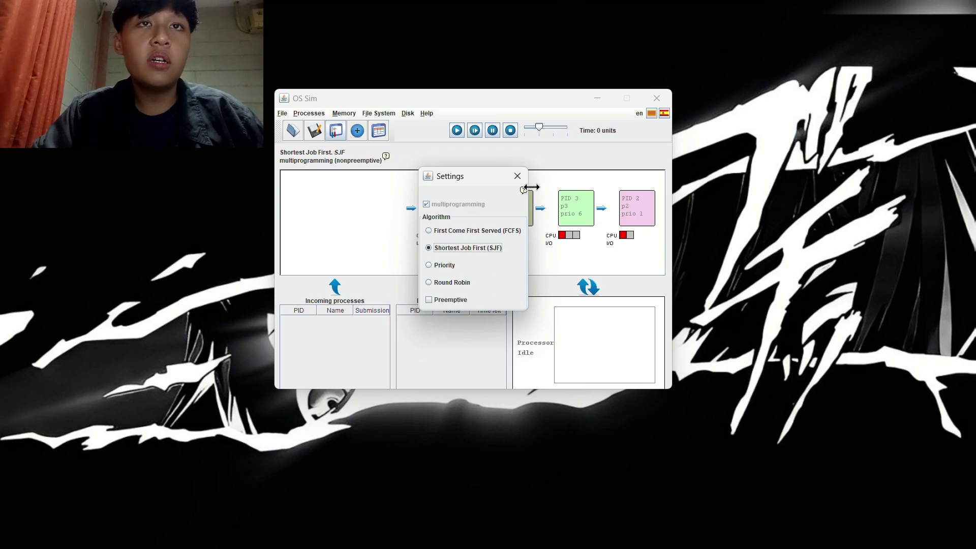
left_click(519, 176)
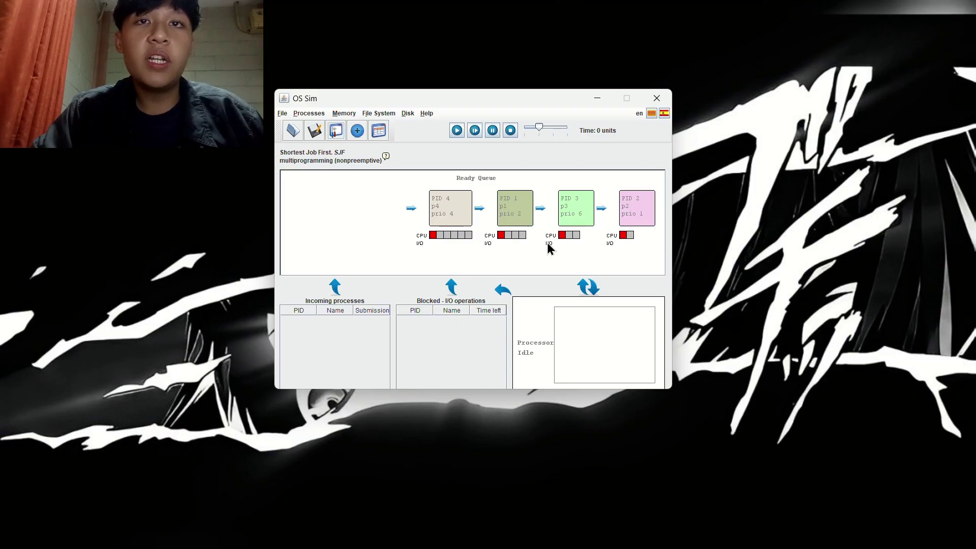
Step: Run the Shortest Job First simulation to its end and review its process scheduling statistics
left_click(457, 130)
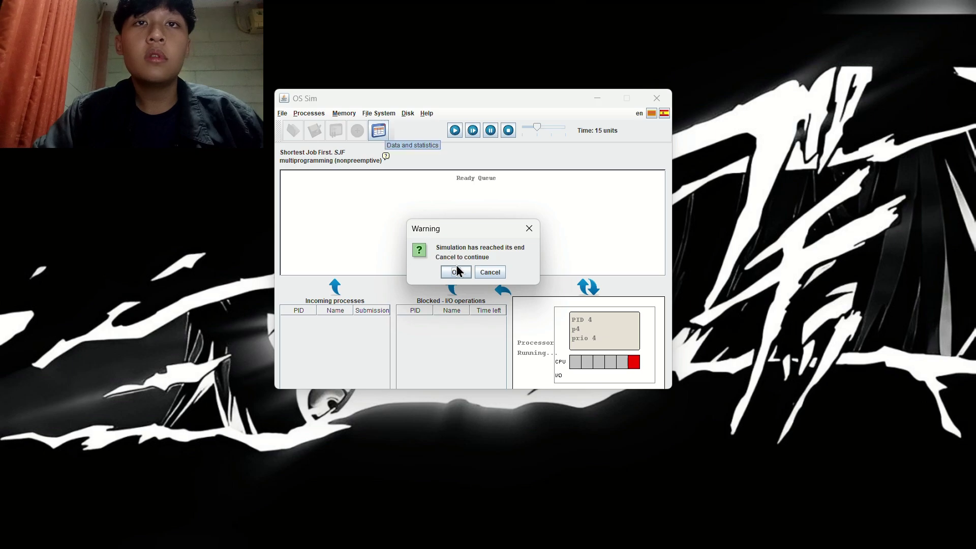
left_click(459, 270)
left_click(379, 131)
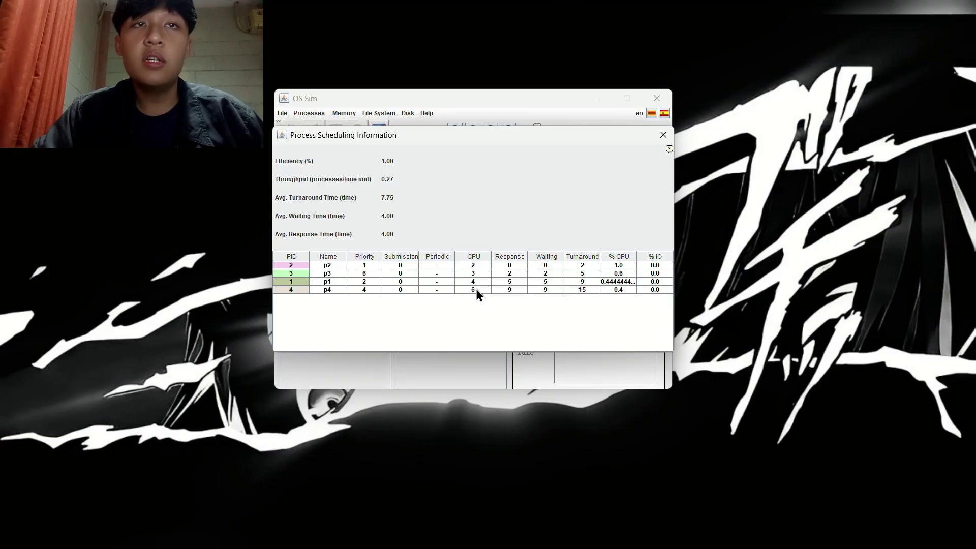
left_click(663, 136)
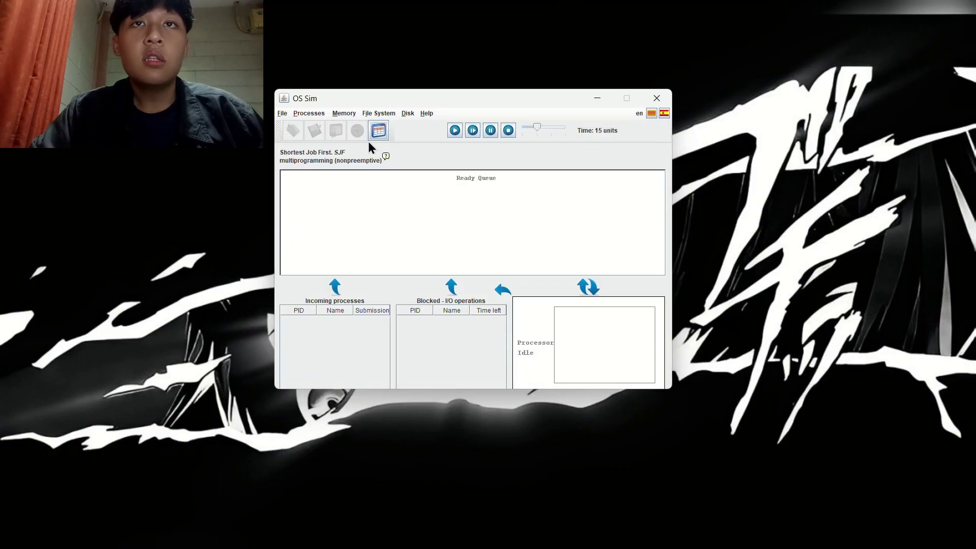
Step: Reset the finished simulation and change the scheduling algorithm to Priority
left_click(508, 130)
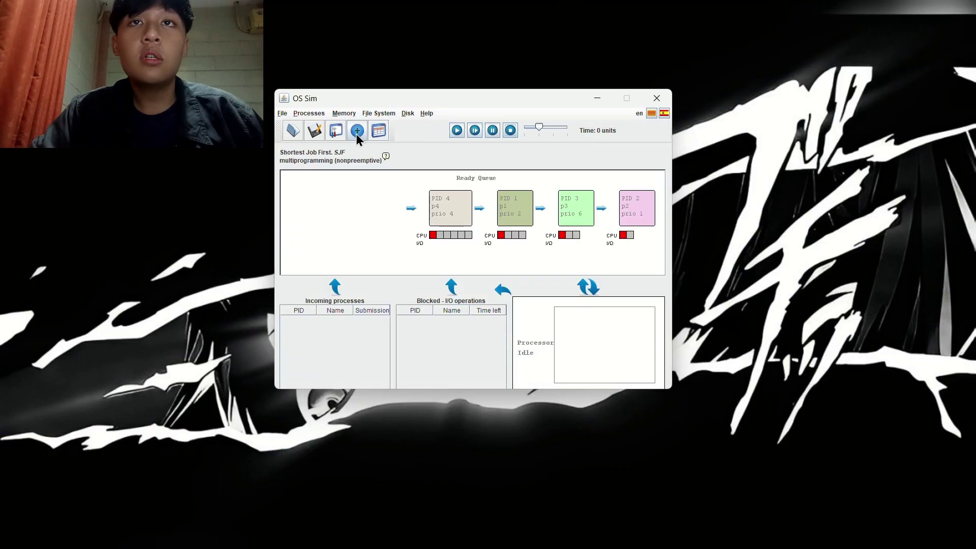
left_click(337, 131)
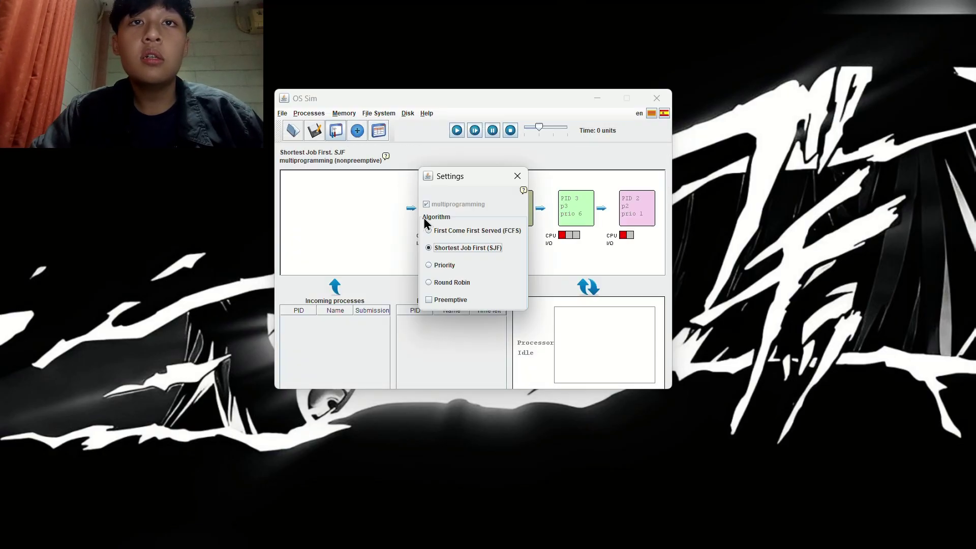
left_click(450, 265)
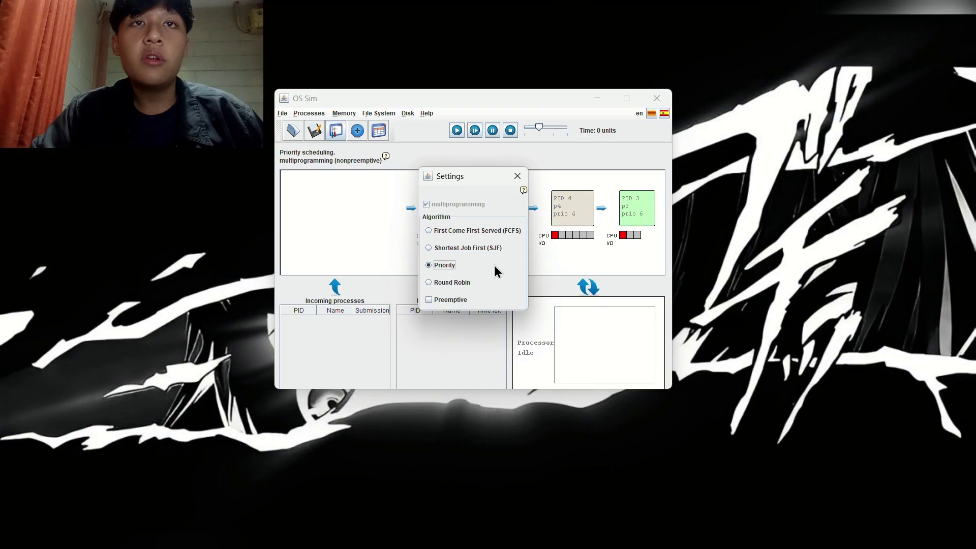
left_click(517, 177)
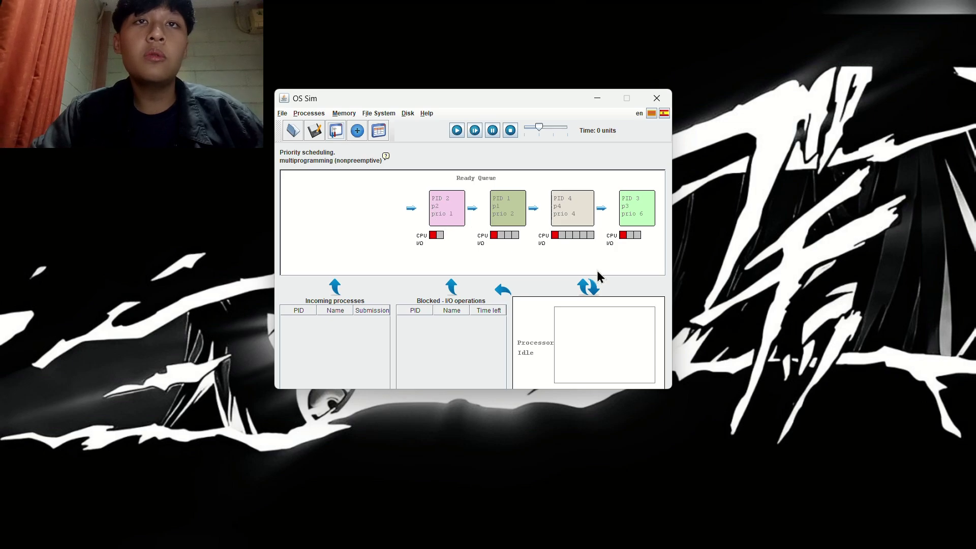
Step: Run the Priority scheduling simulation to its end and review its process scheduling statistics
left_click(462, 132)
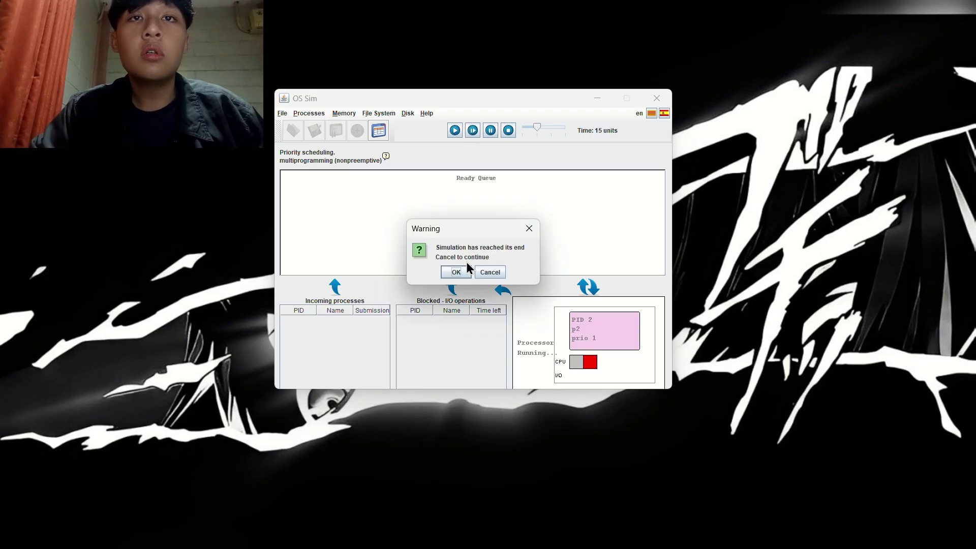
left_click(464, 269)
left_click(379, 131)
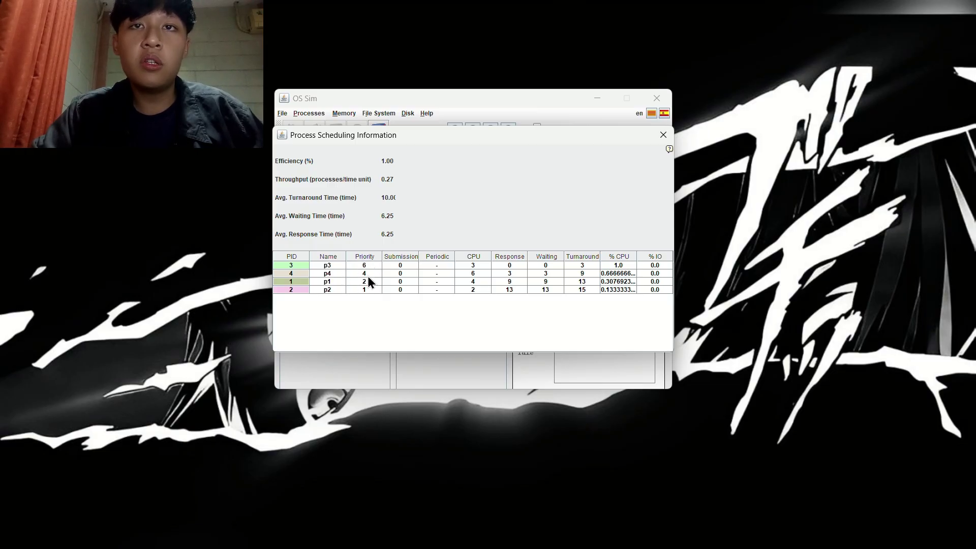
left_click(663, 134)
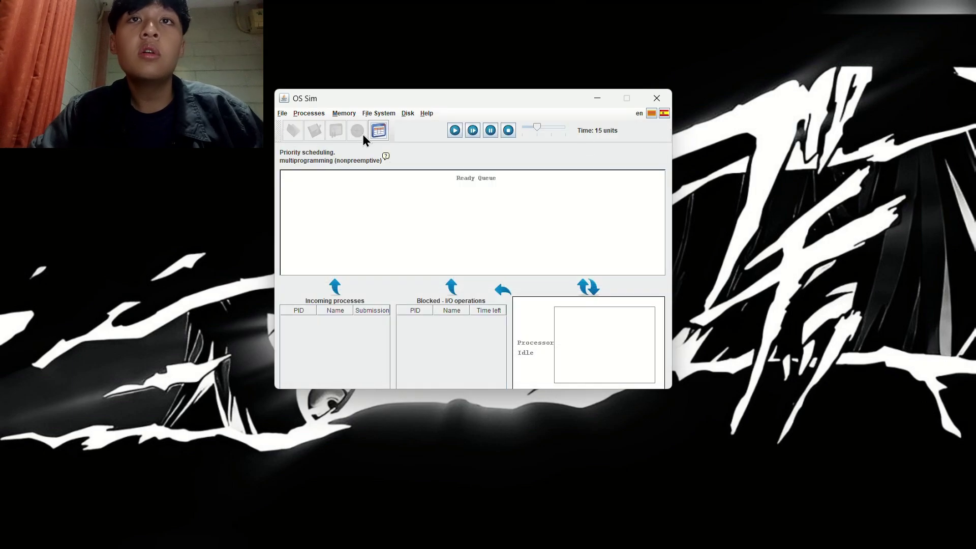
Step: Reset the finished simulation and change the scheduling algorithm to Round Robin with a quantum of 1
left_click(513, 132)
left_click(337, 131)
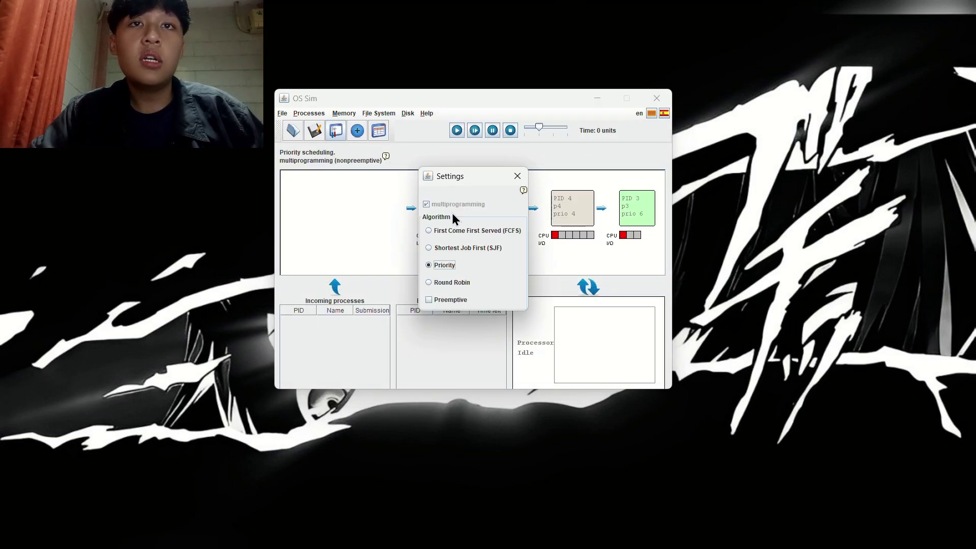
left_click(447, 284)
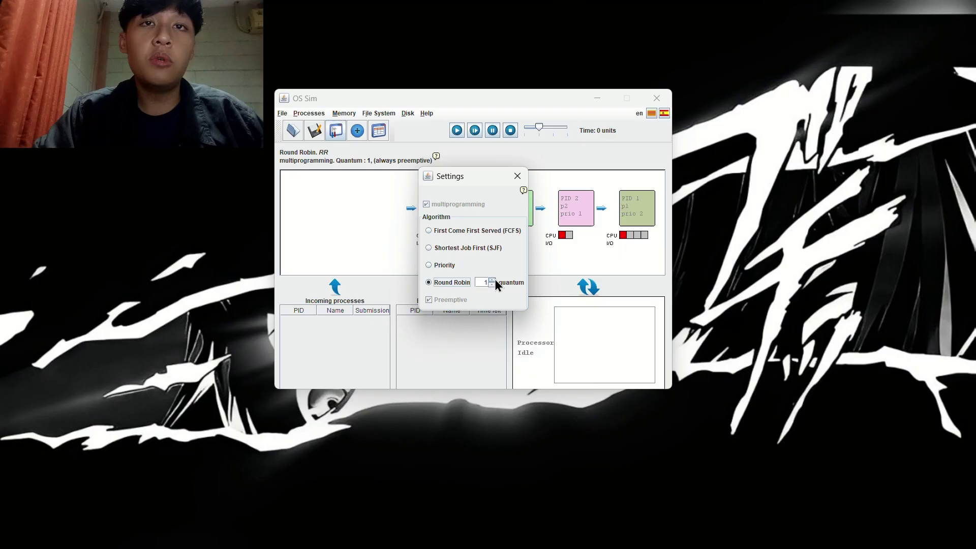
left_click(518, 176)
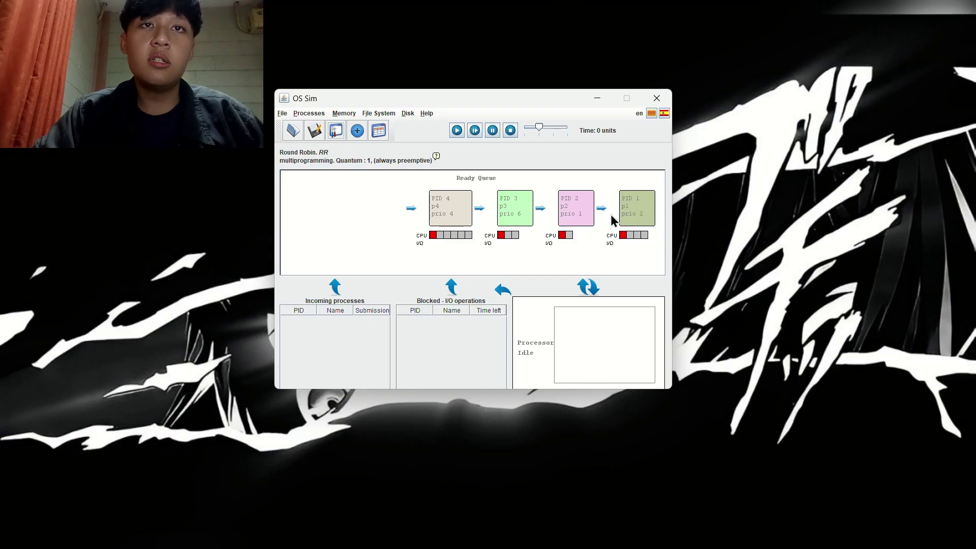
Step: Run the Round Robin simulation to its end and review its process scheduling statistics
left_click(456, 130)
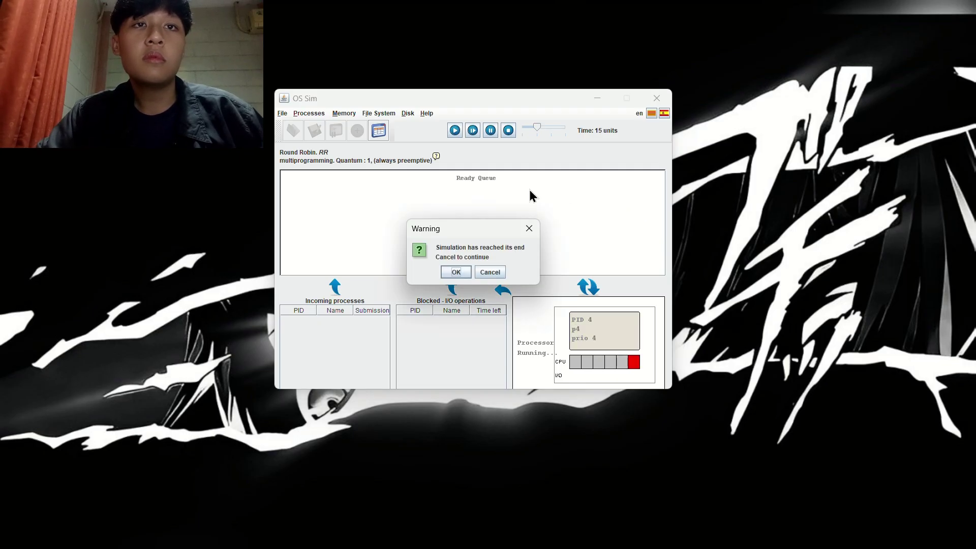
left_click(475, 269)
left_click(380, 131)
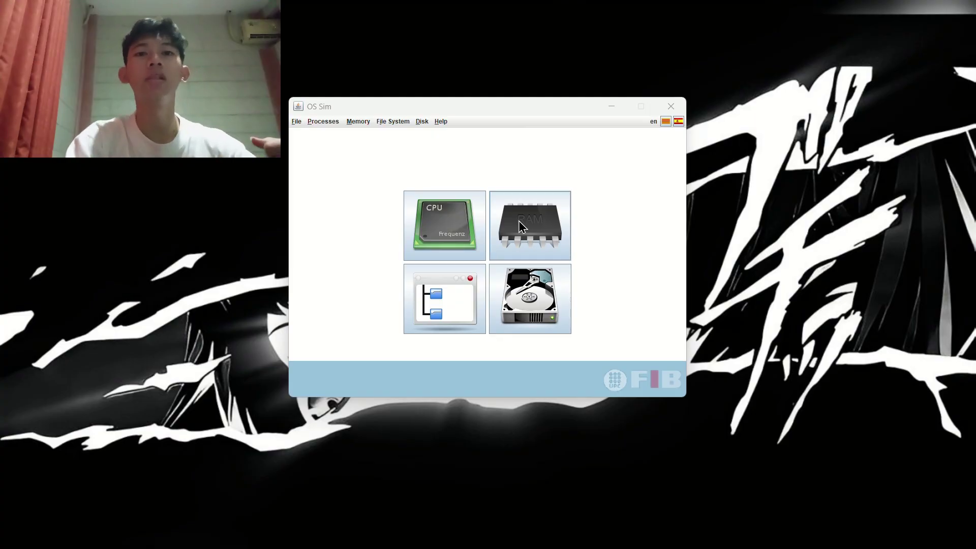
Step: Open the memory management simulator and set its memory management to Variable size, keeping the OS size at 4
left_click(518, 221)
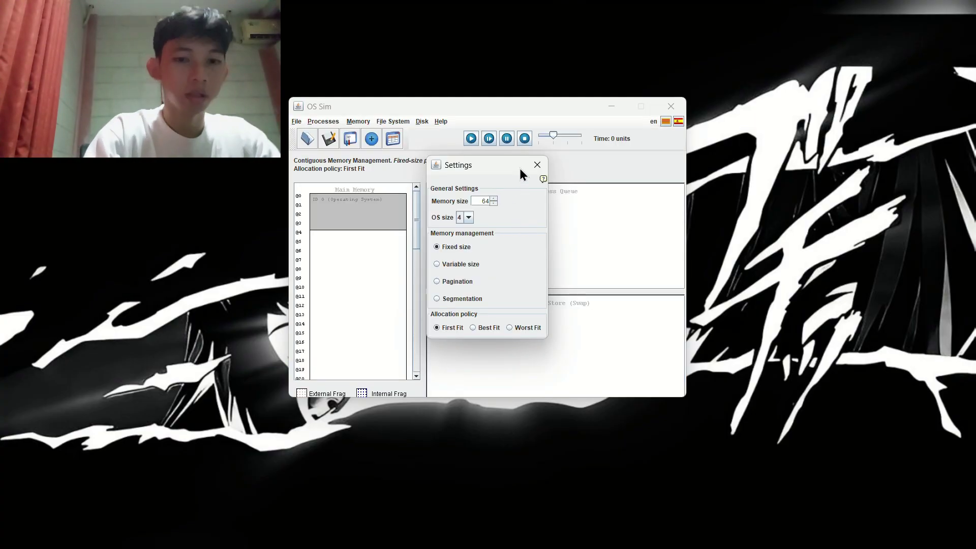
left_click_drag(519, 166, 518, 159)
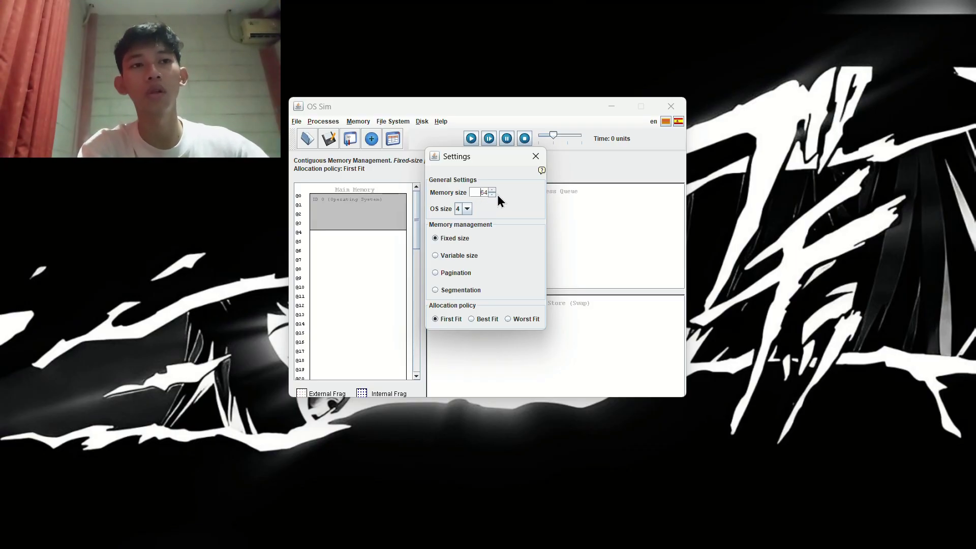
left_click(467, 209)
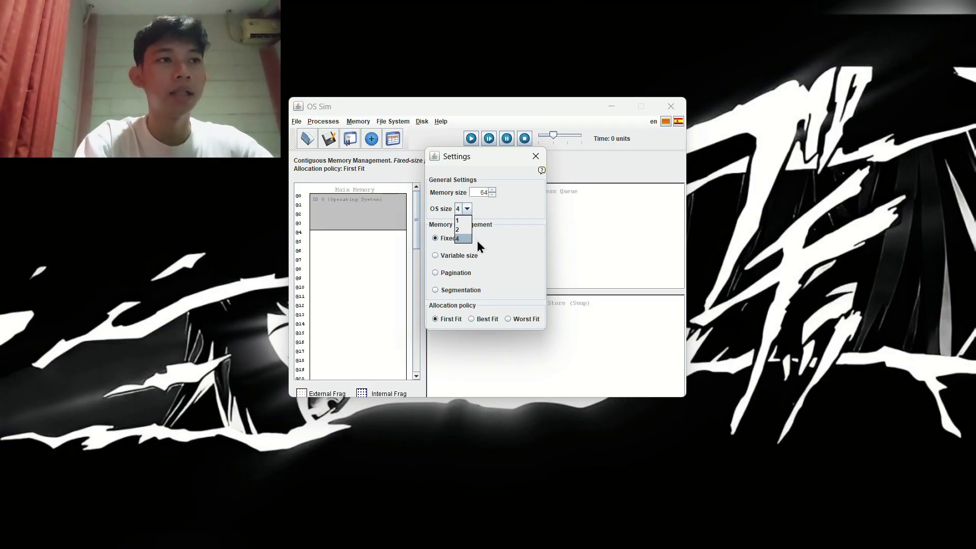
left_click(468, 208)
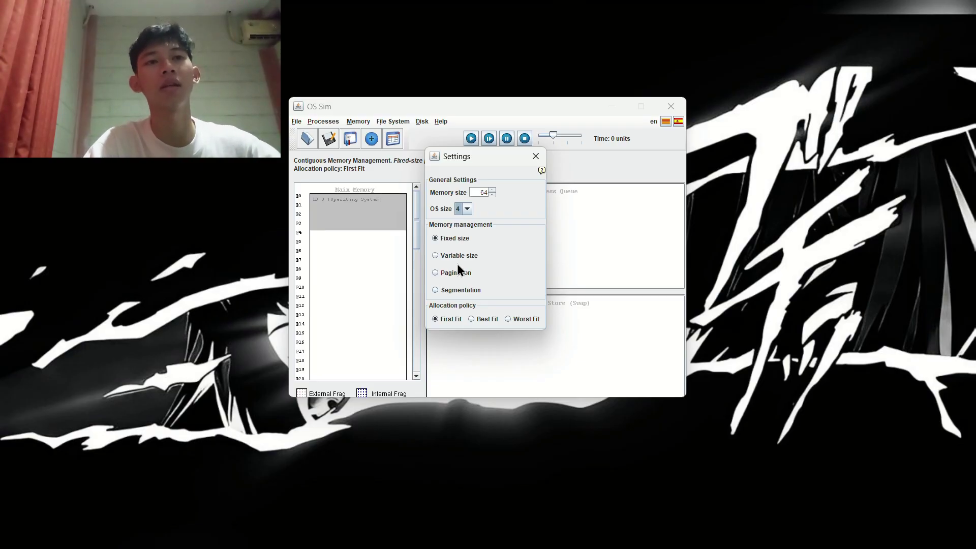
left_click(420, 30)
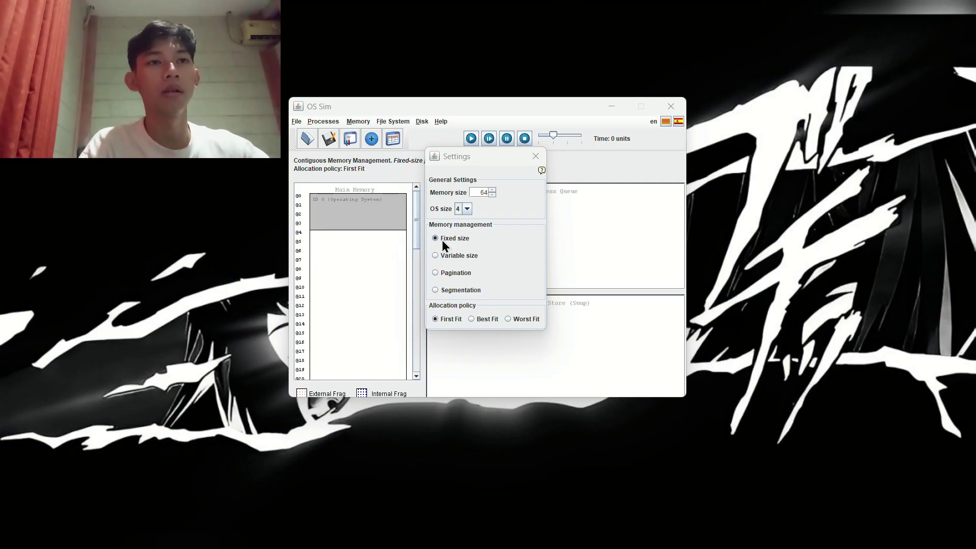
left_click(442, 256)
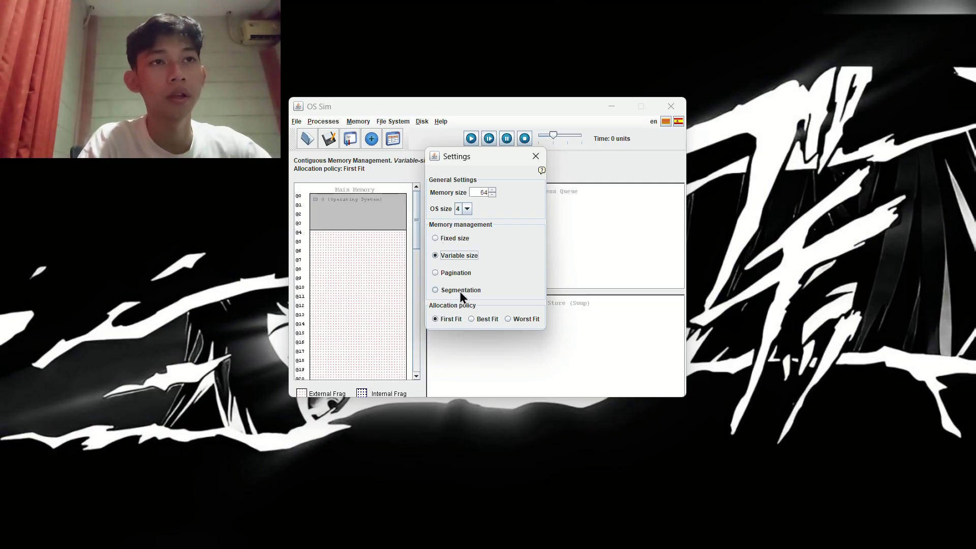
left_click(532, 160)
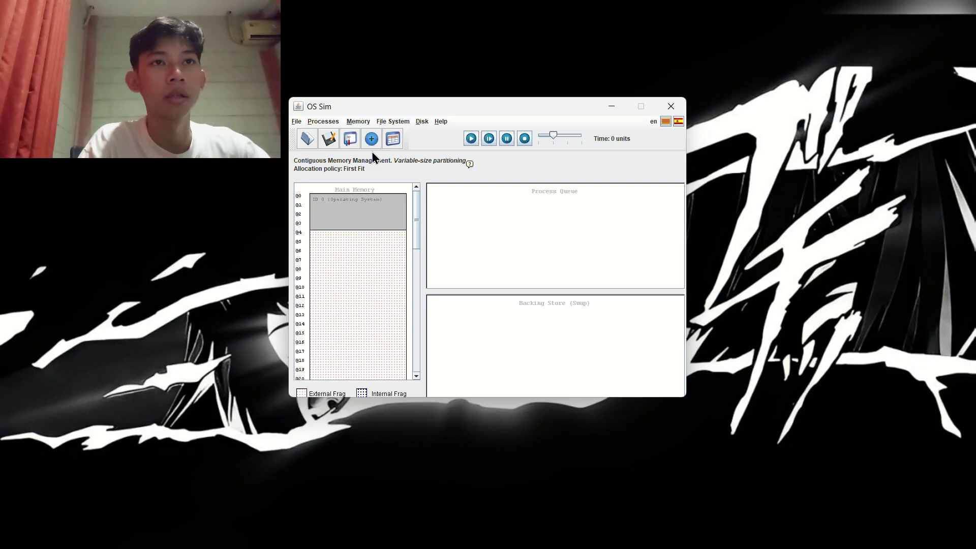
Step: Add a process named p1 with size 6 and duration 1 to the memory process queue
left_click(371, 139)
left_click(493, 236)
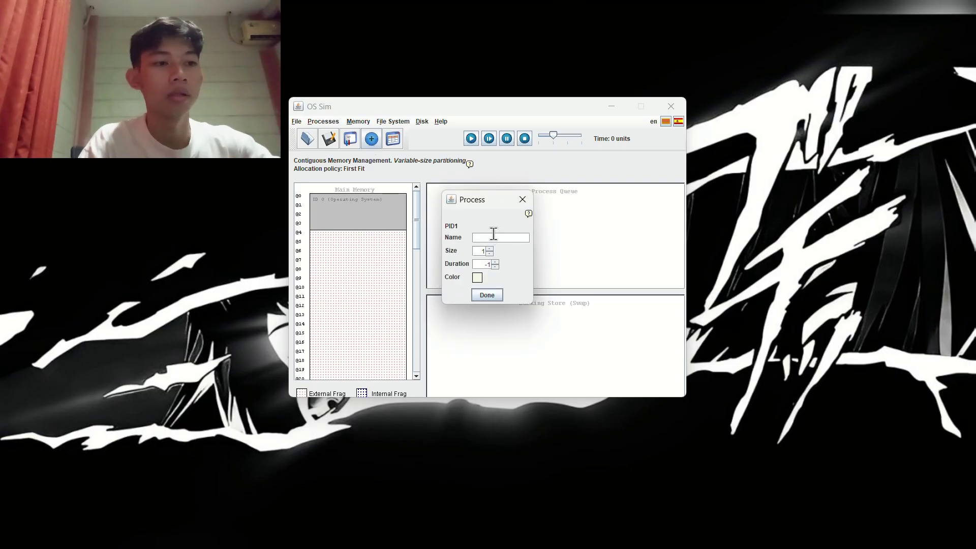
type("p1")
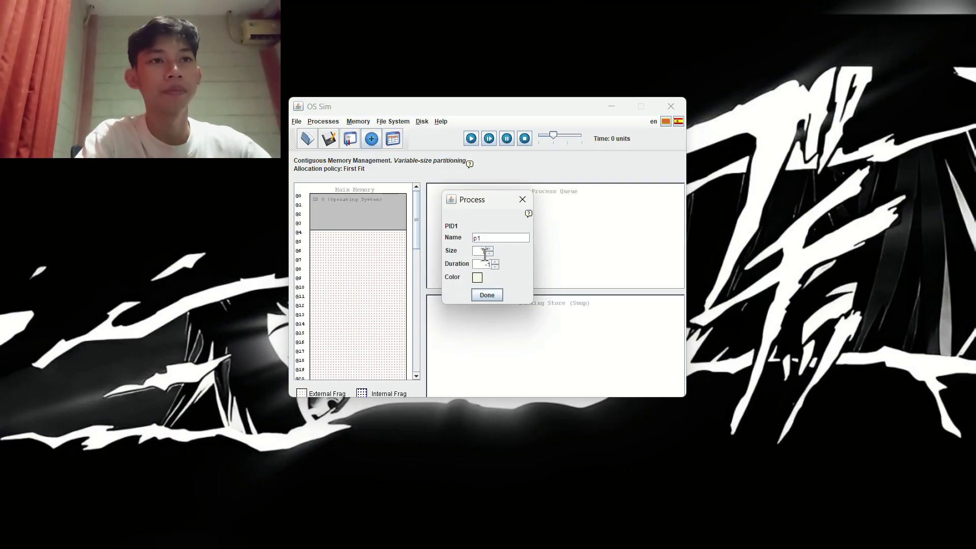
left_click(490, 249)
left_click(489, 249)
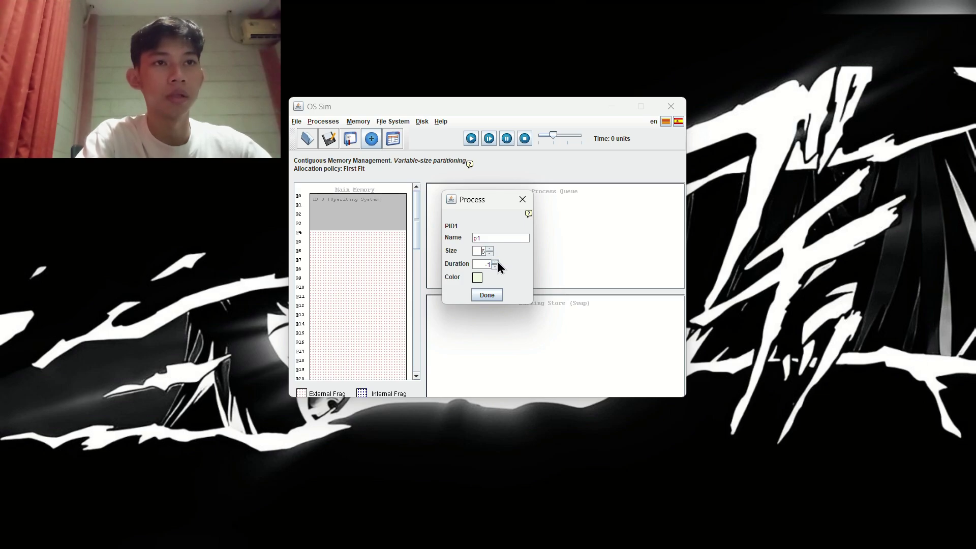
left_click(484, 293)
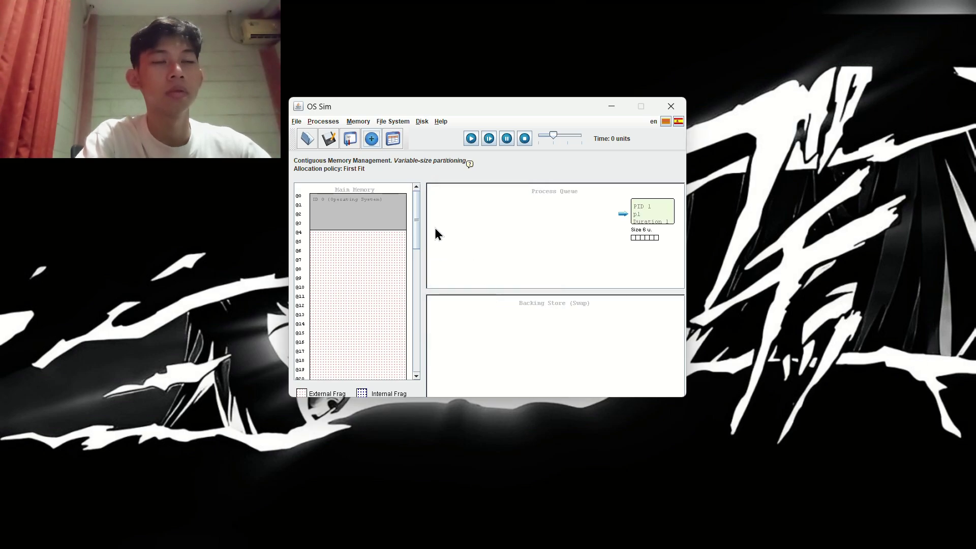
Step: Add a process named p2 with size 4 and duration 1 to the memory process queue
left_click(371, 141)
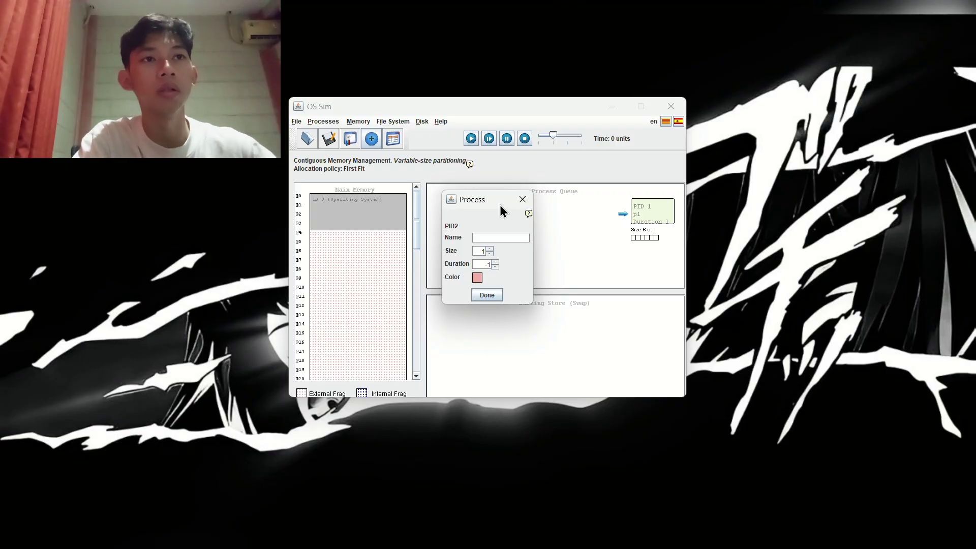
left_click(502, 238)
type("p2")
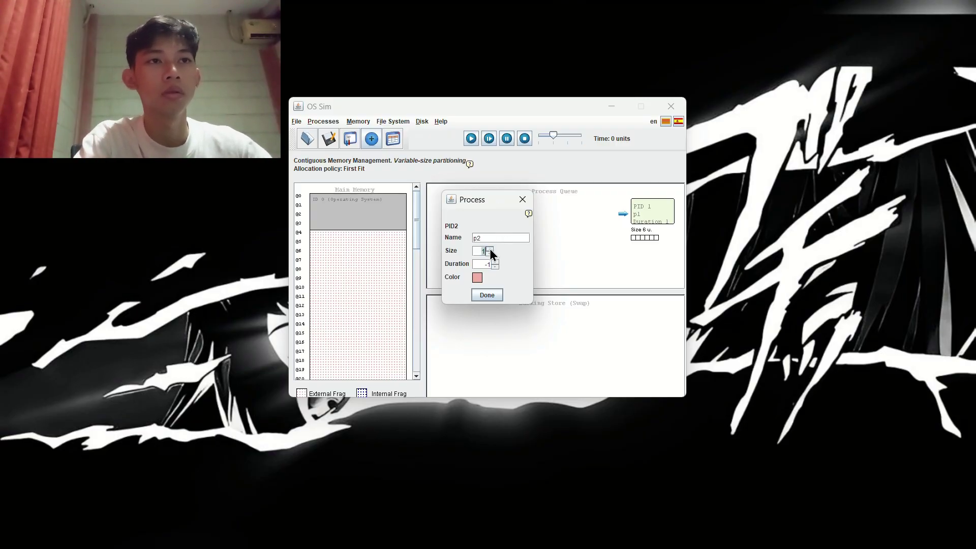
left_click(490, 248)
left_click(490, 249)
left_click(489, 249)
left_click(490, 248)
left_click(490, 249)
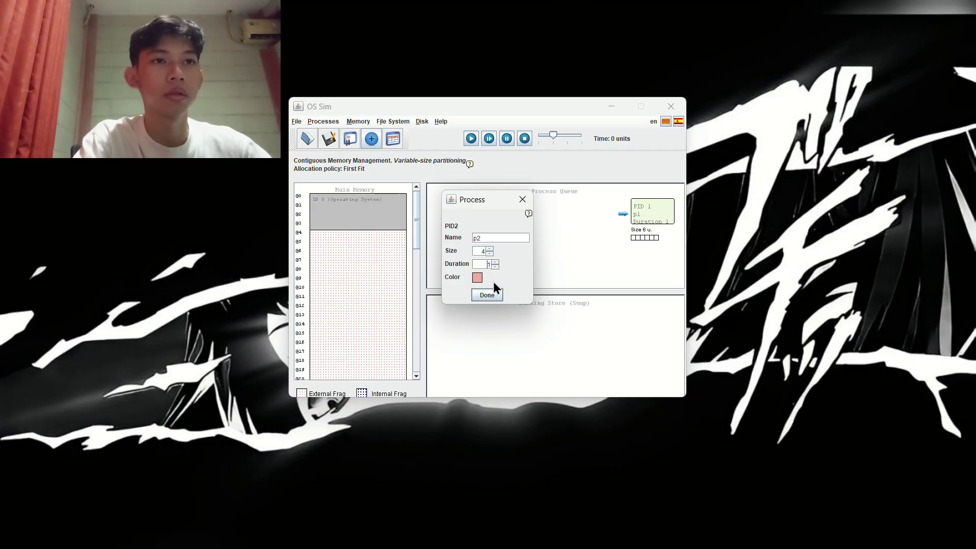
left_click(489, 295)
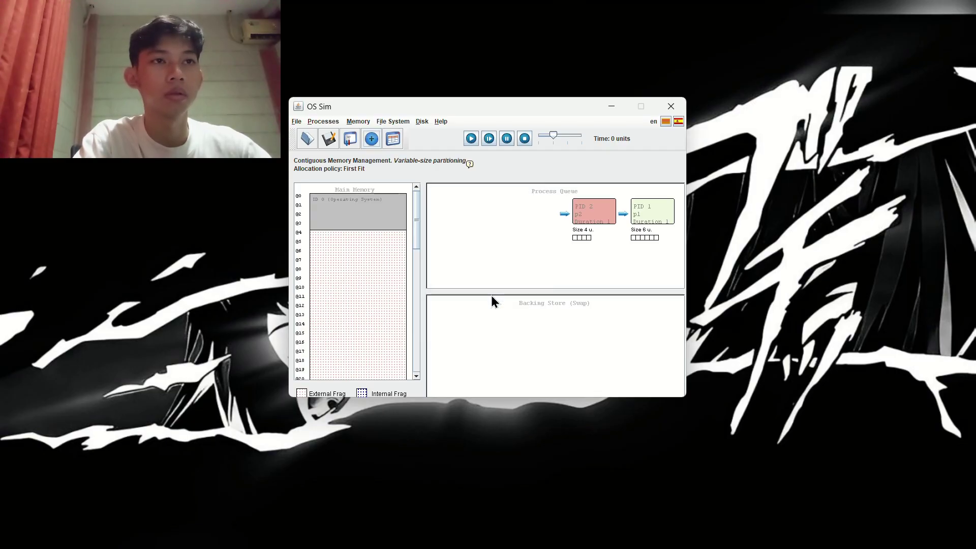
Step: Add a process named p3 with size 2 and duration 1 to the memory process queue
left_click(368, 141)
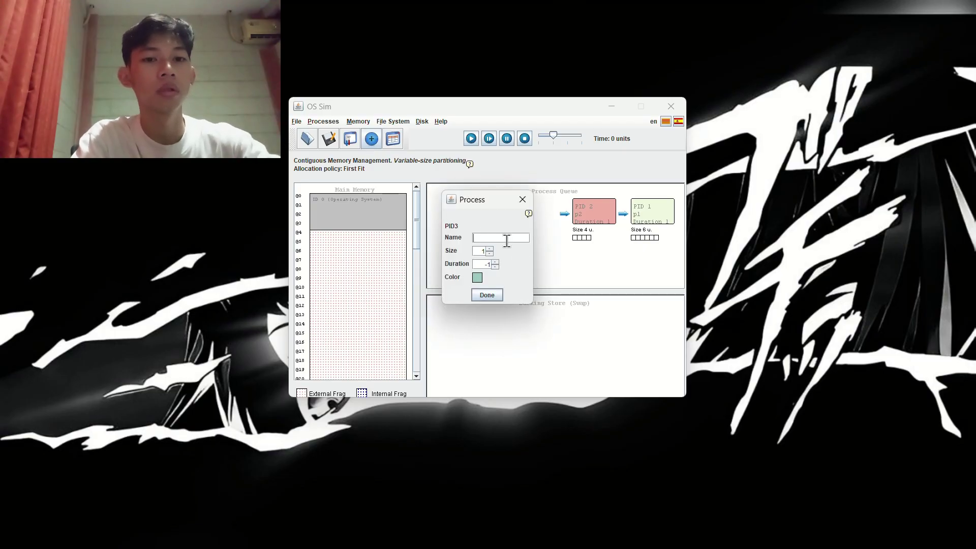
type("p2")
key("BackSpace")
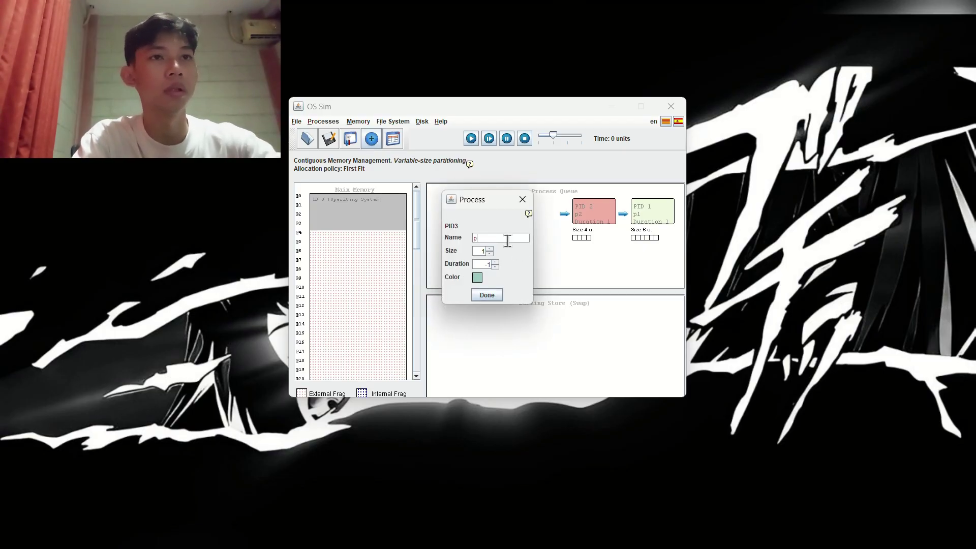
type("3")
left_click_drag(481, 249, 492, 248)
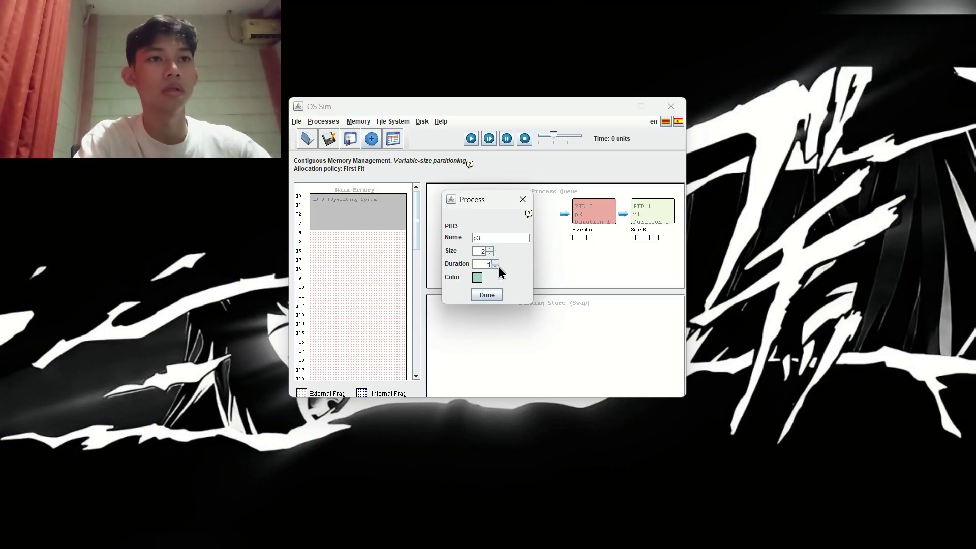
left_click(489, 295)
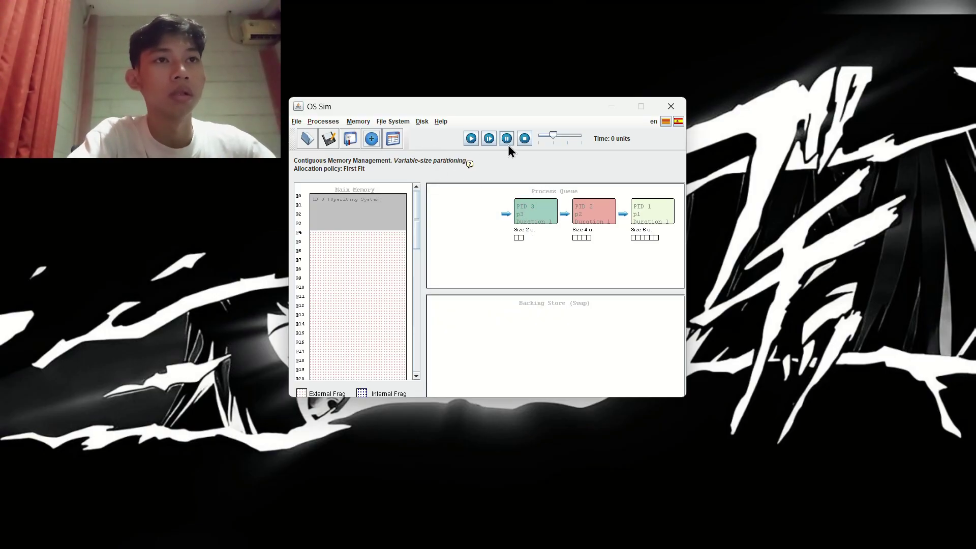
Step: Advance the First Fit memory simulation one time unit at a time until all three processes have left main memory
left_click(489, 139)
left_click(489, 140)
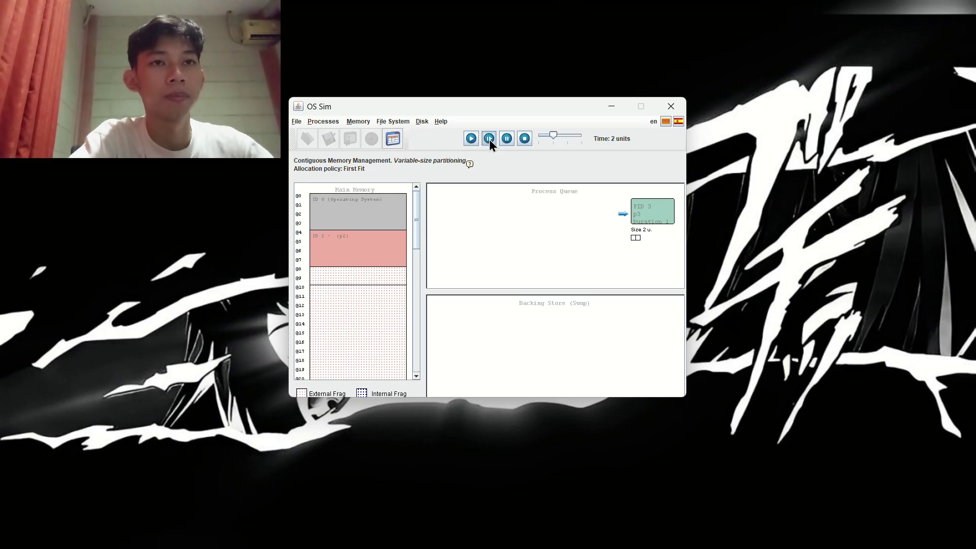
left_click(489, 139)
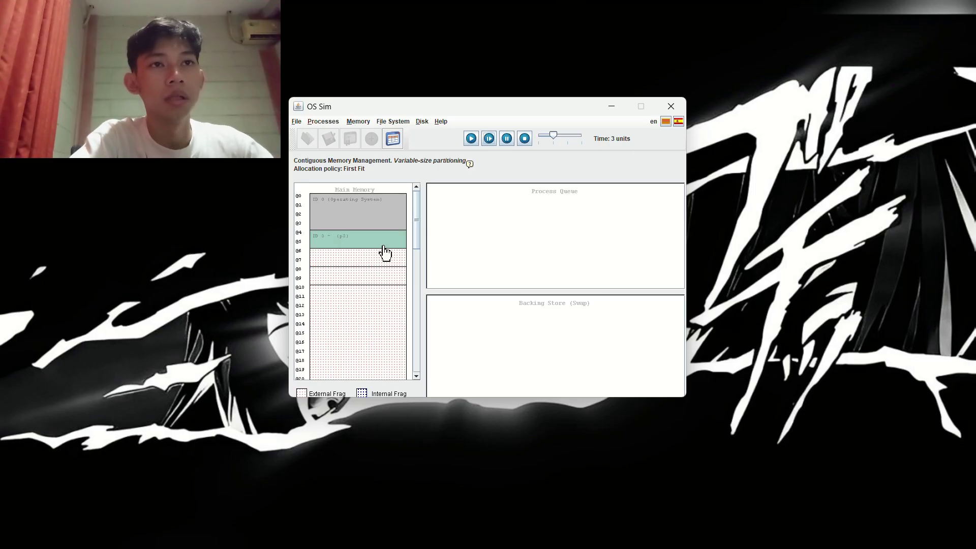
left_click(491, 137)
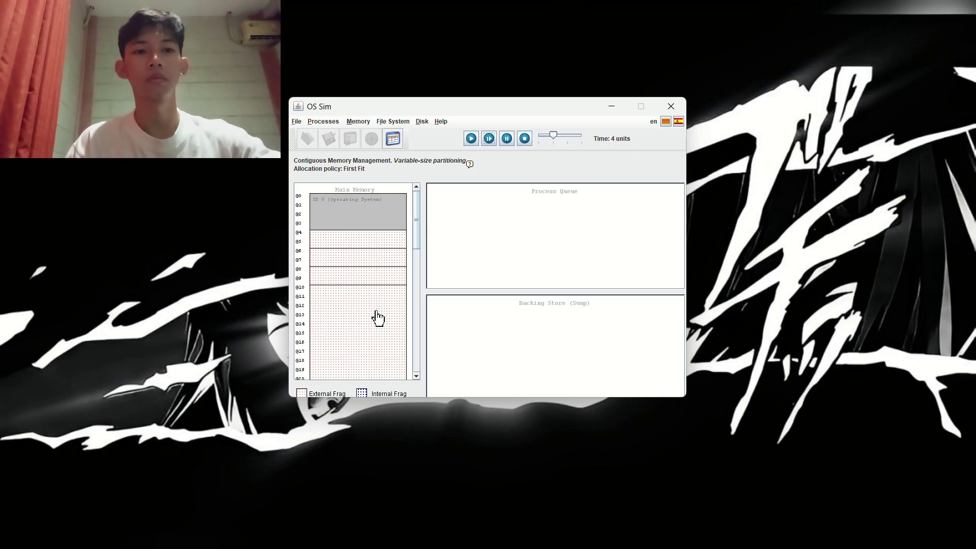
left_click(419, 28)
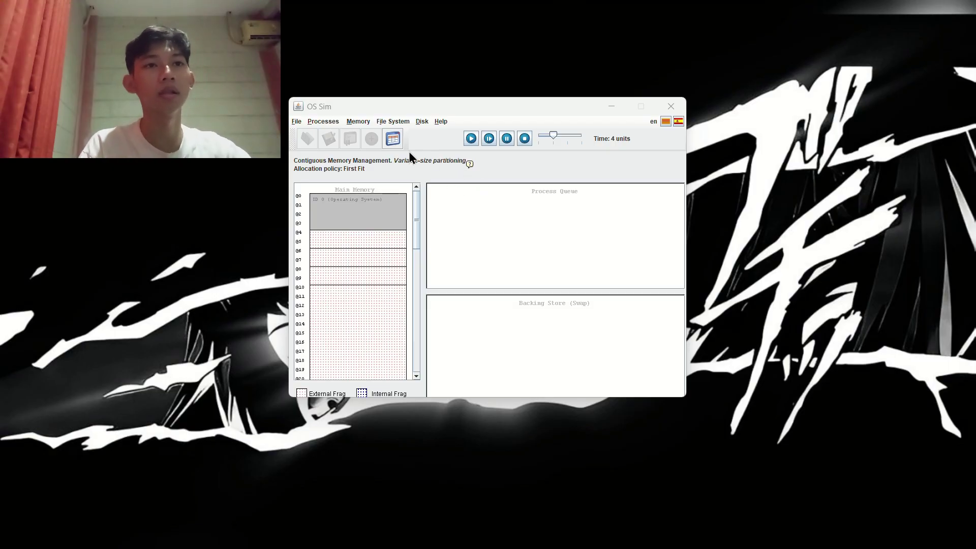
Step: Reset the memory simulation and change the allocation policy to Best Fit
left_click(526, 138)
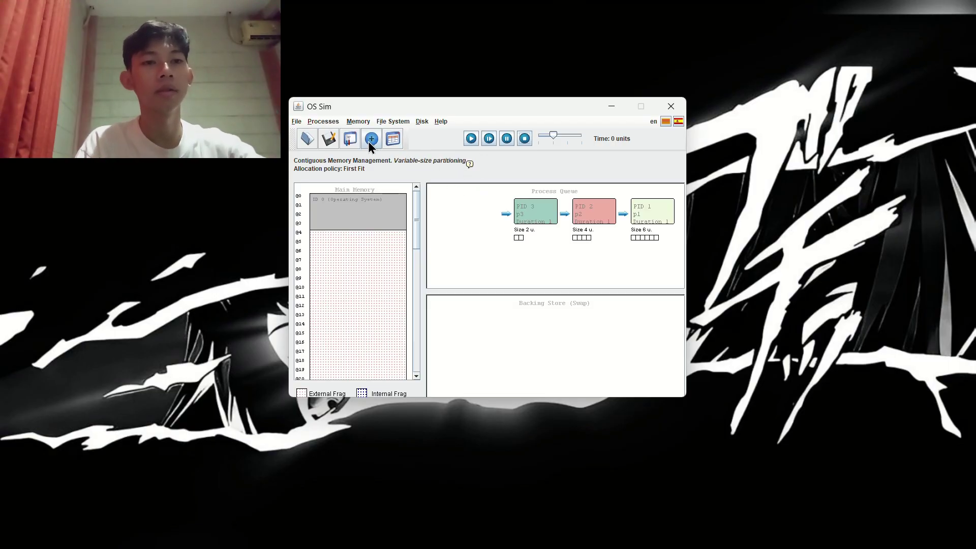
left_click(352, 139)
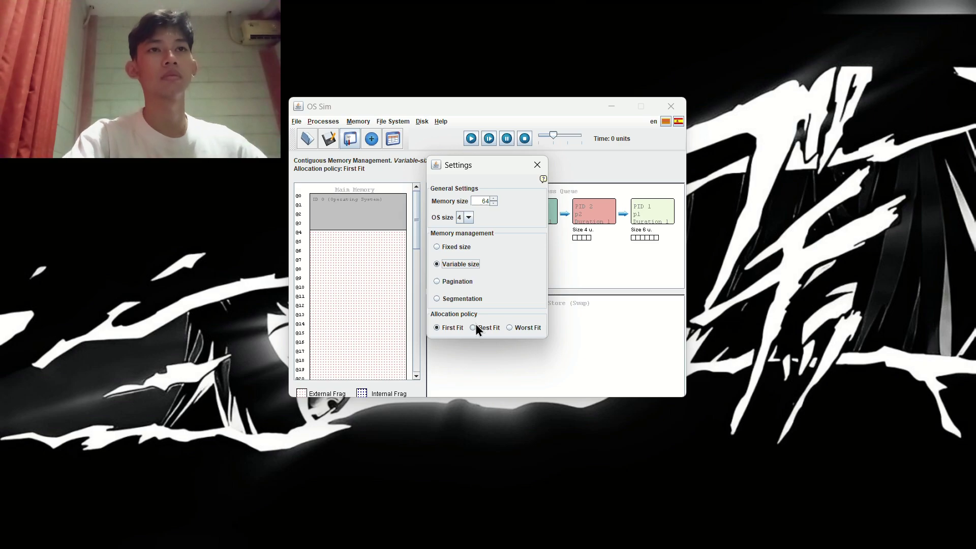
left_click(473, 326)
left_click(537, 165)
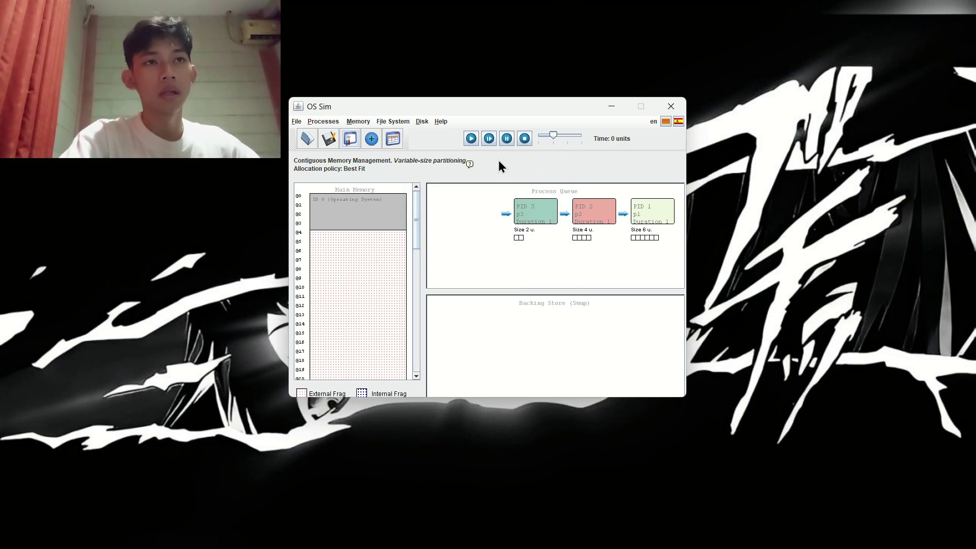
Step: Advance the Best Fit memory simulation one time unit at a time until p3 is loaded into main memory
left_click(486, 141)
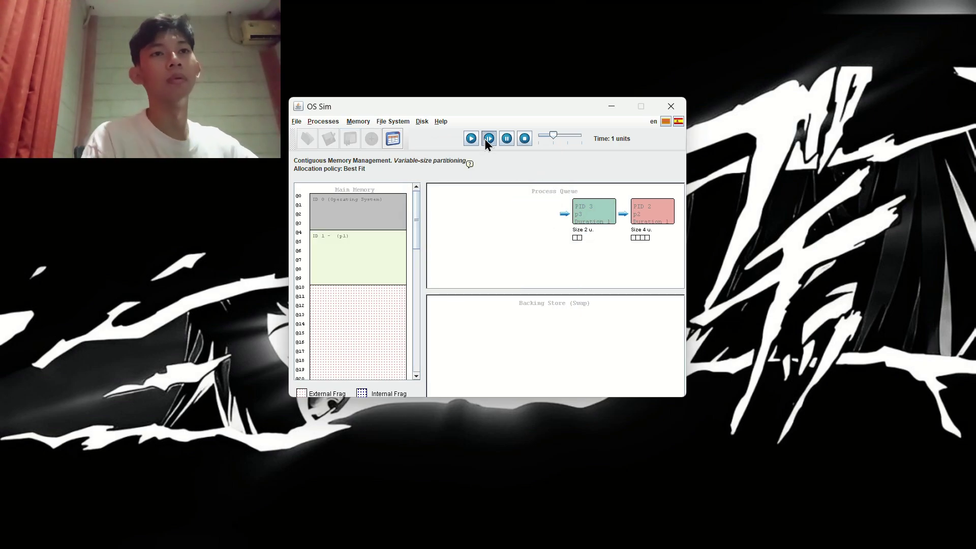
left_click(485, 140)
left_click(486, 140)
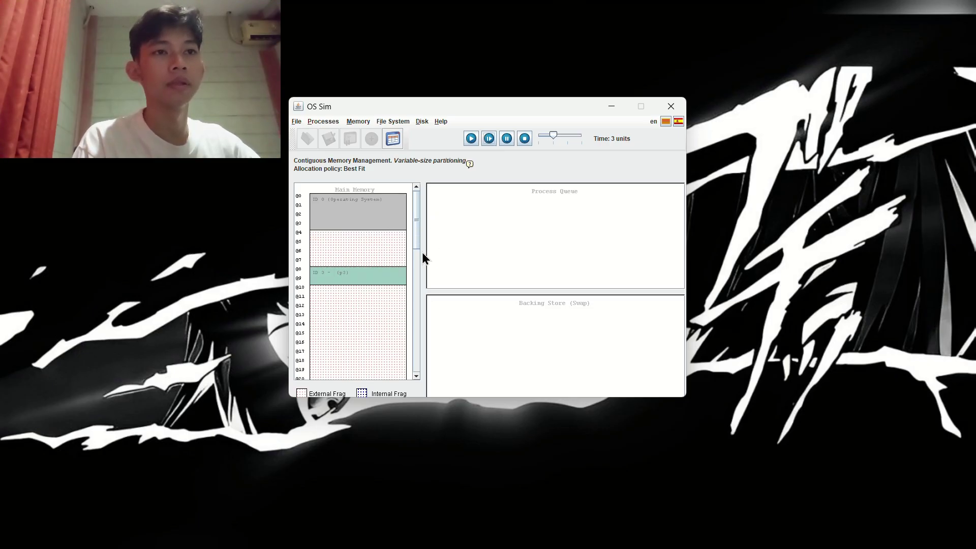
Step: Reset the memory simulation and change the allocation policy to Worst Fit
left_click(523, 139)
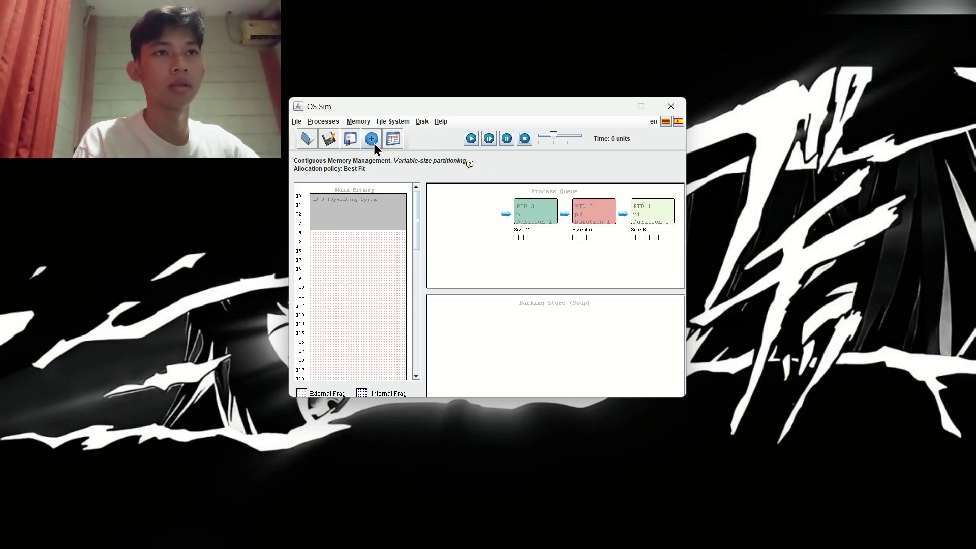
left_click(353, 141)
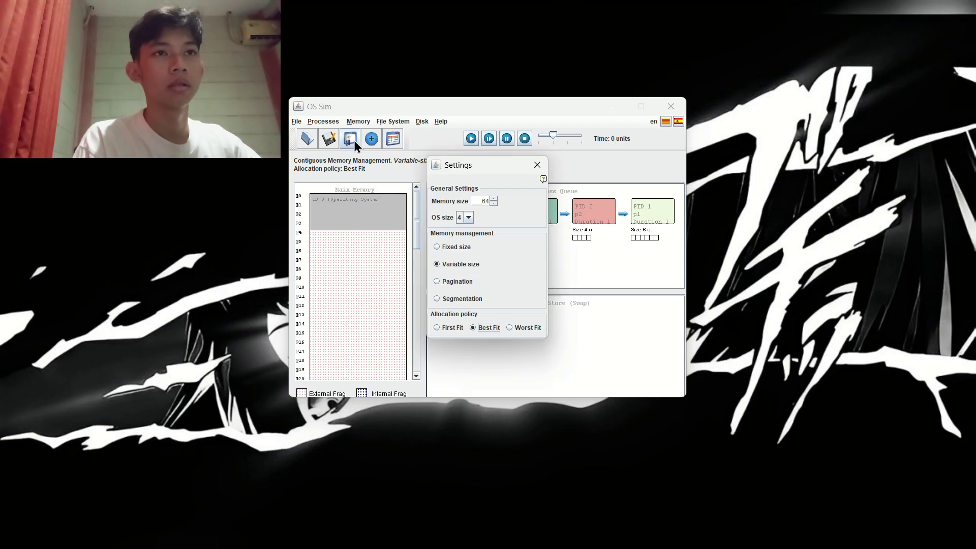
left_click(507, 328)
left_click(537, 164)
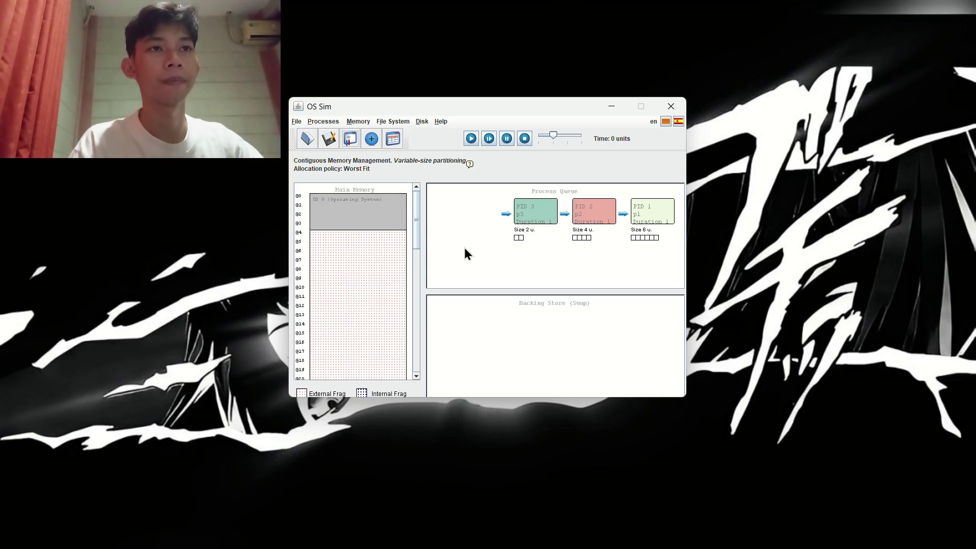
Step: Advance the Worst Fit memory simulation one time unit at a time until p3 is loaded into main memory
left_click(487, 143)
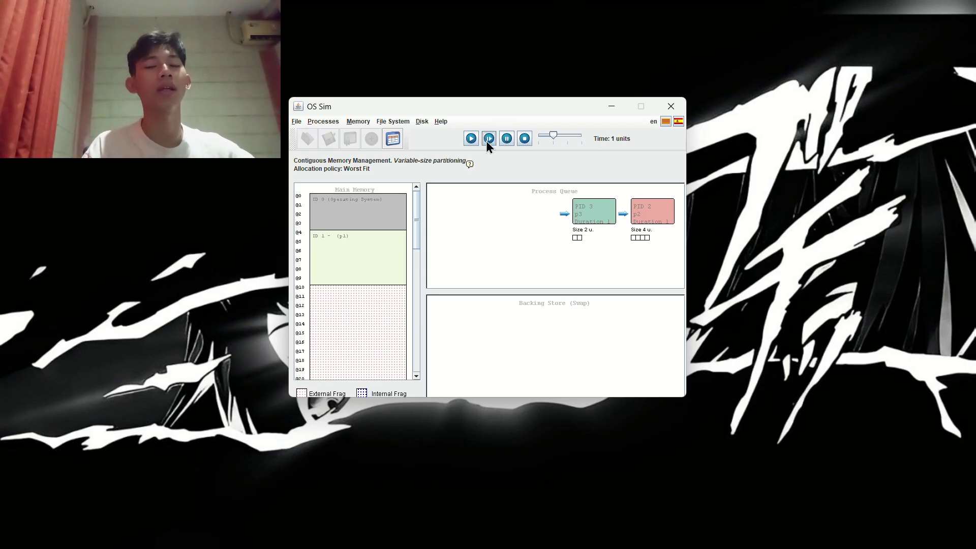
left_click(487, 144)
left_click(488, 145)
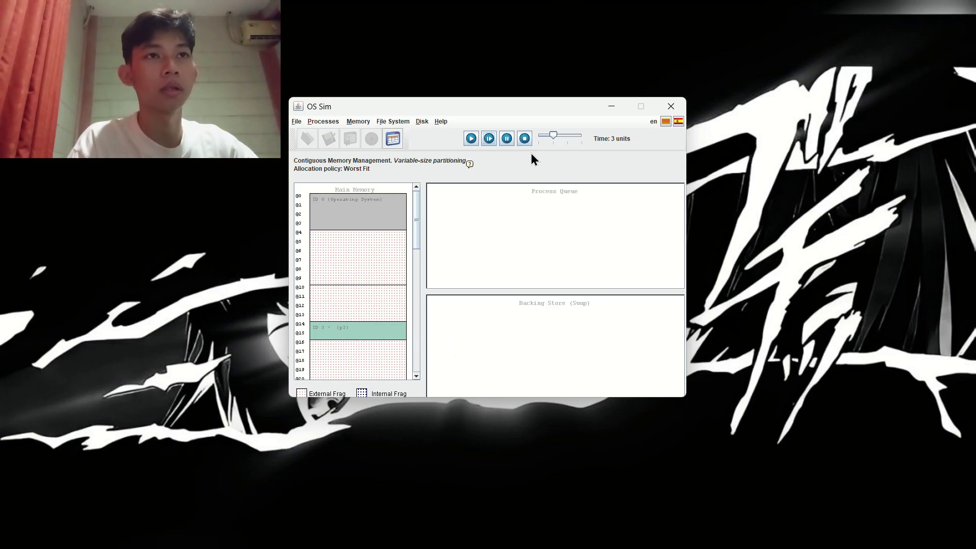
left_click(393, 139)
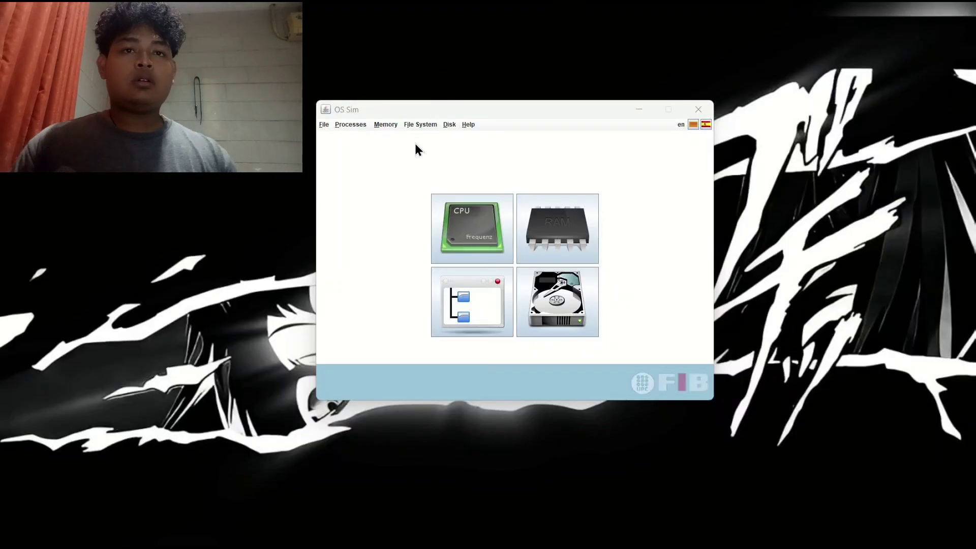
Step: Open the file system simulation and set its block size to 2 units, keeping the settings dialog clear of the block grid
left_click(493, 307)
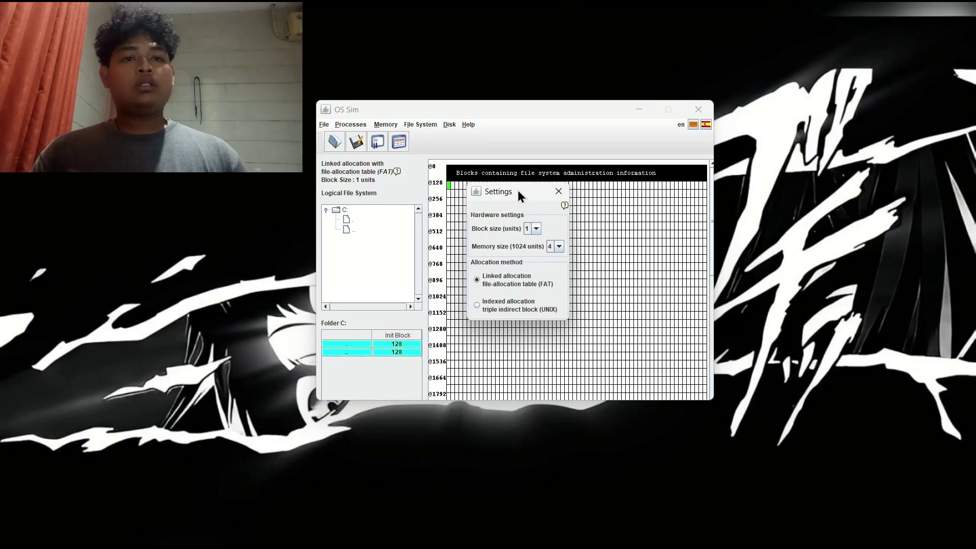
left_click_drag(514, 191, 767, 157)
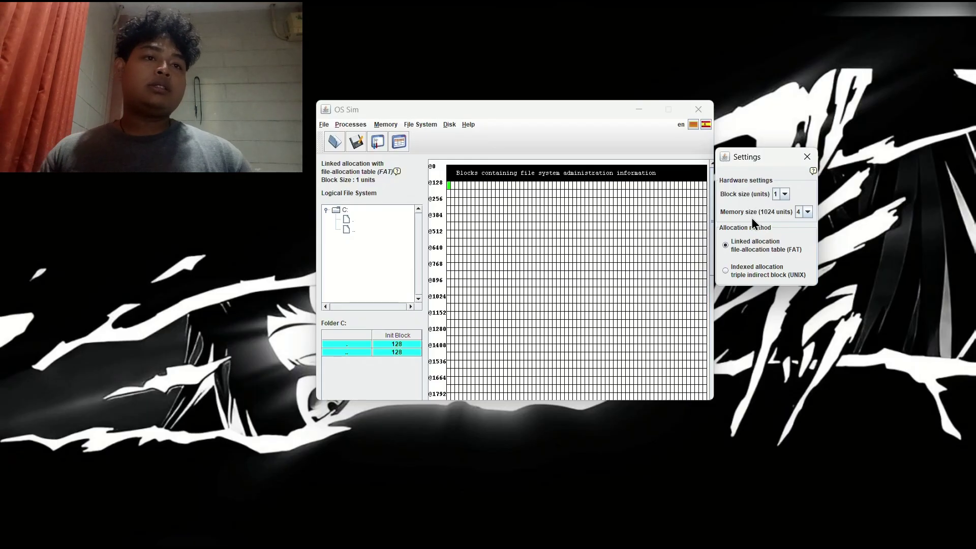
left_click(786, 193)
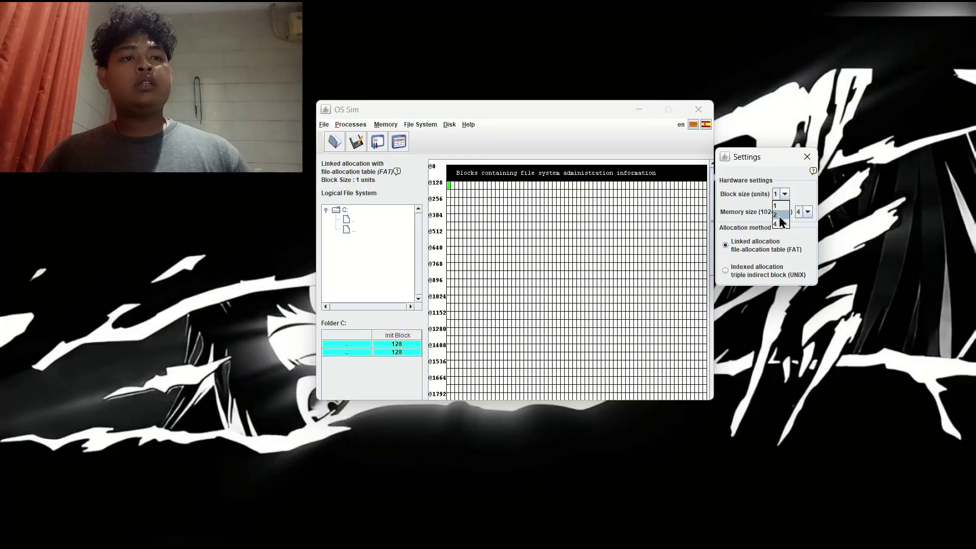
left_click(779, 215)
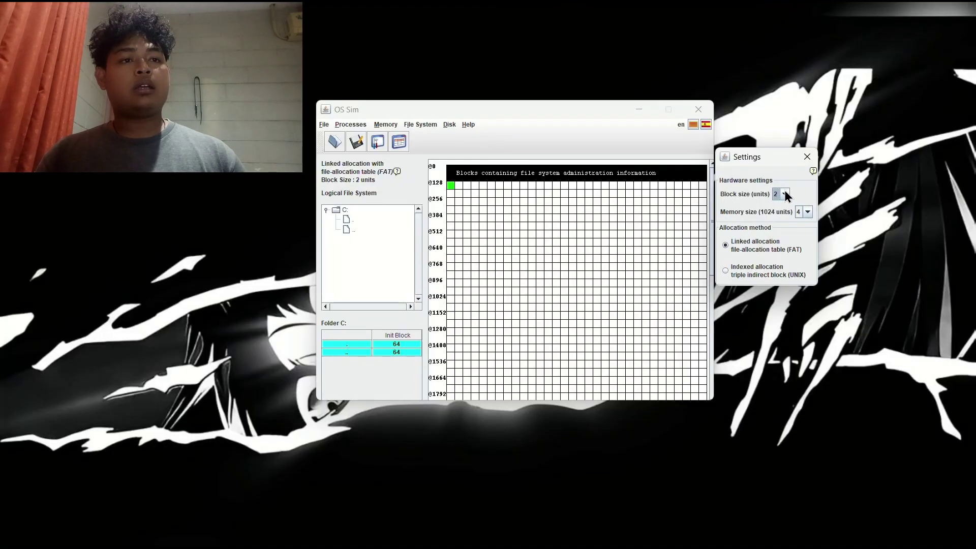
Step: Try a file system block size of 4 units and return it to 2 units
left_click(785, 191)
left_click(784, 225)
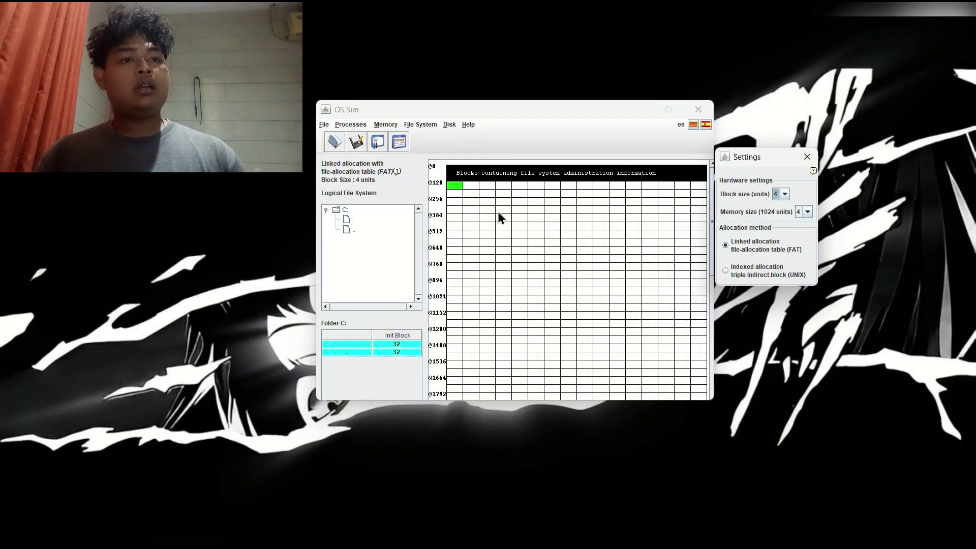
left_click(784, 195)
left_click(778, 217)
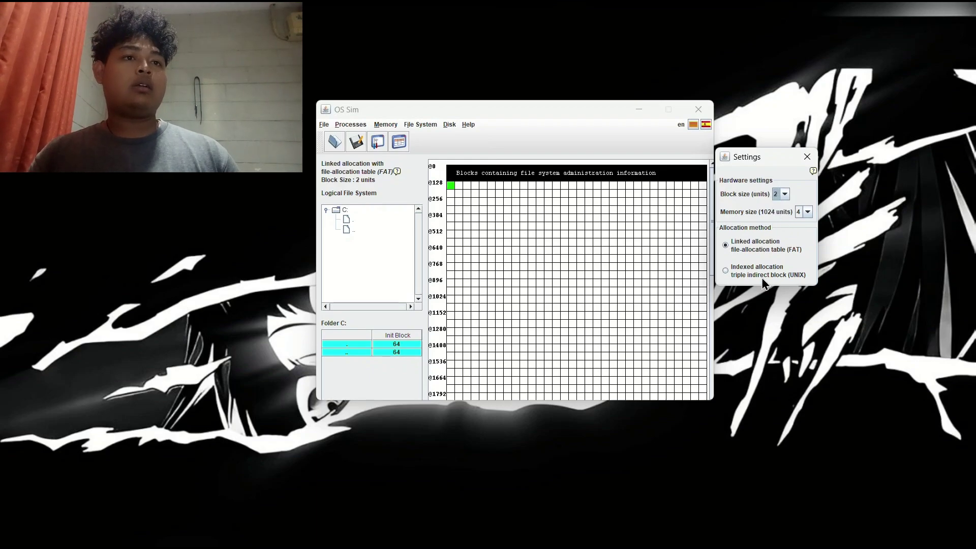
Step: Set the file system memory size to 6 (1024 units) and close the settings
left_click(810, 212)
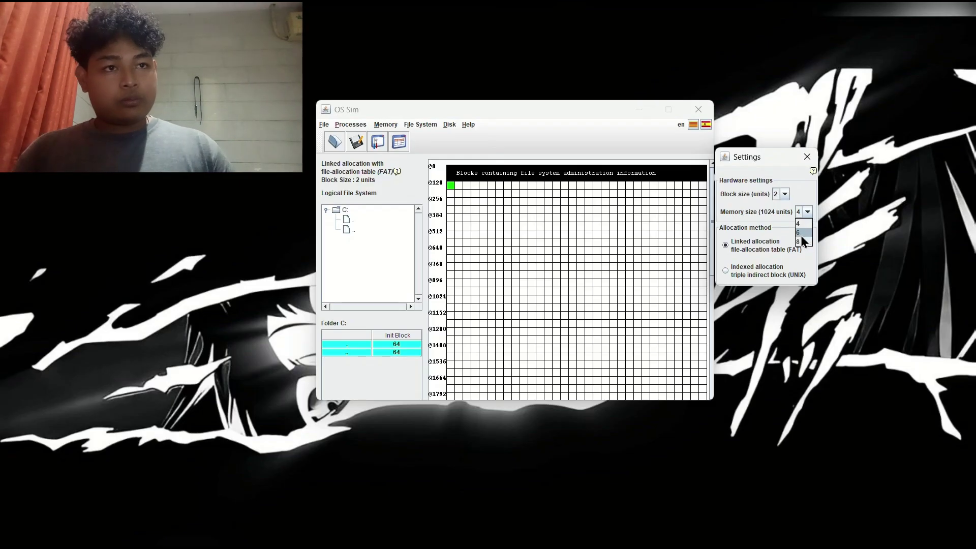
left_click(800, 233)
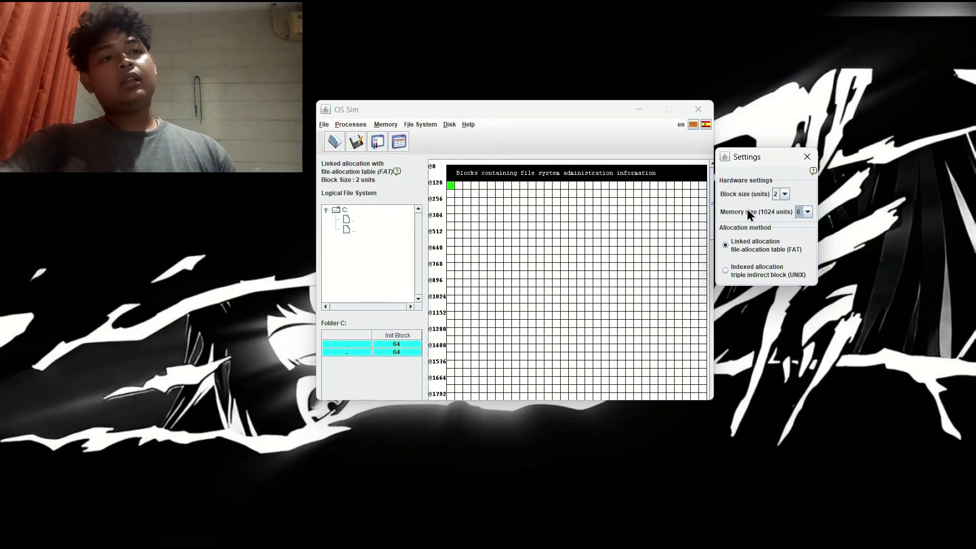
left_click(810, 161)
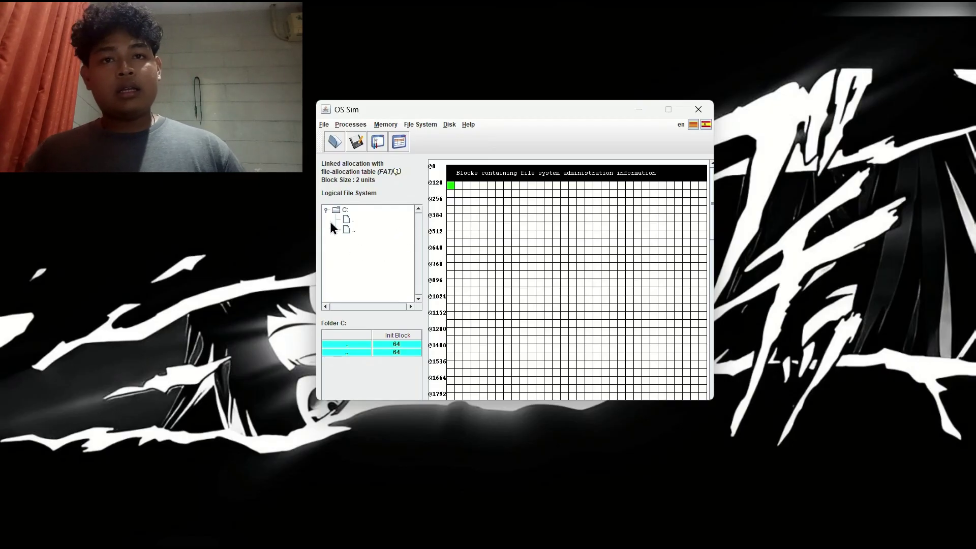
Step: Add a blue file named pertemuan1 with a size of 2 units to folder C:
left_click(346, 210)
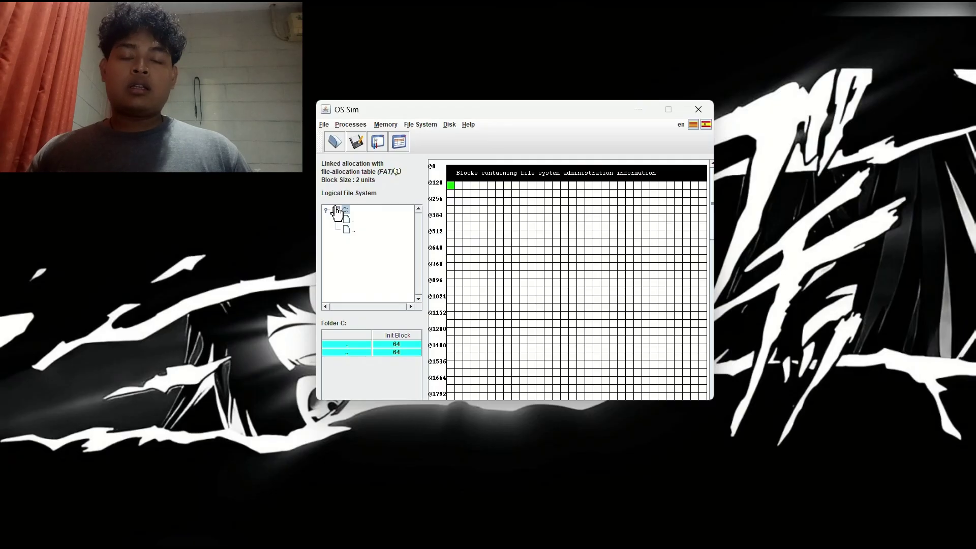
right_click(336, 207)
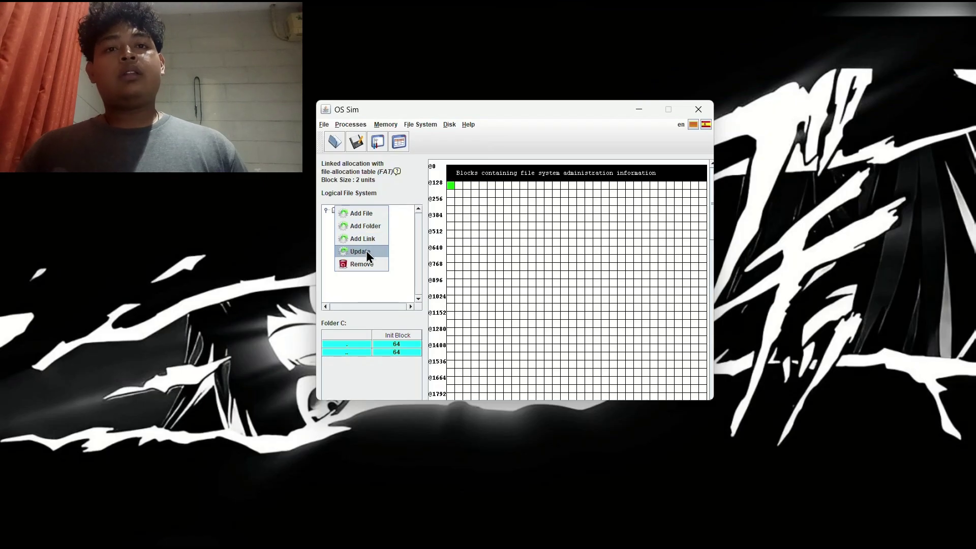
left_click(376, 213)
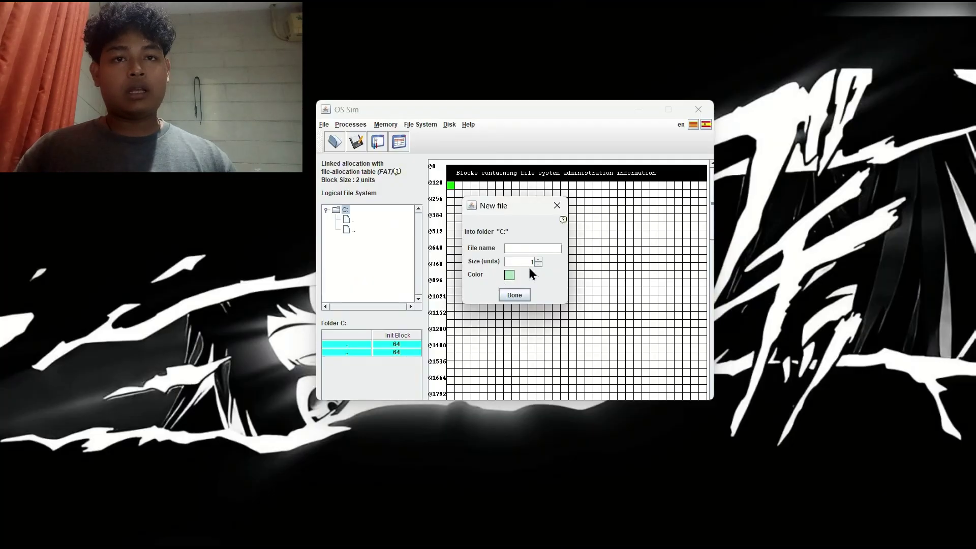
left_click(533, 249)
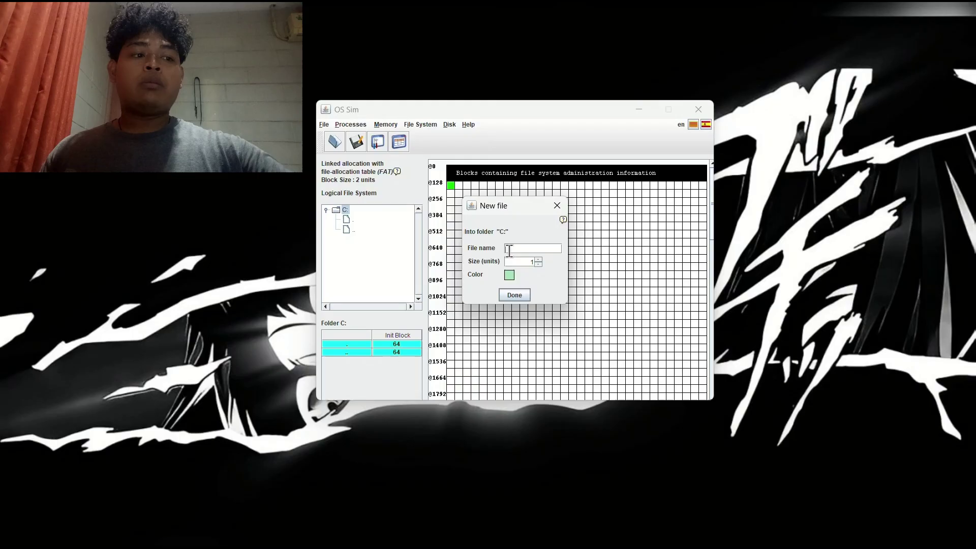
type("pert")
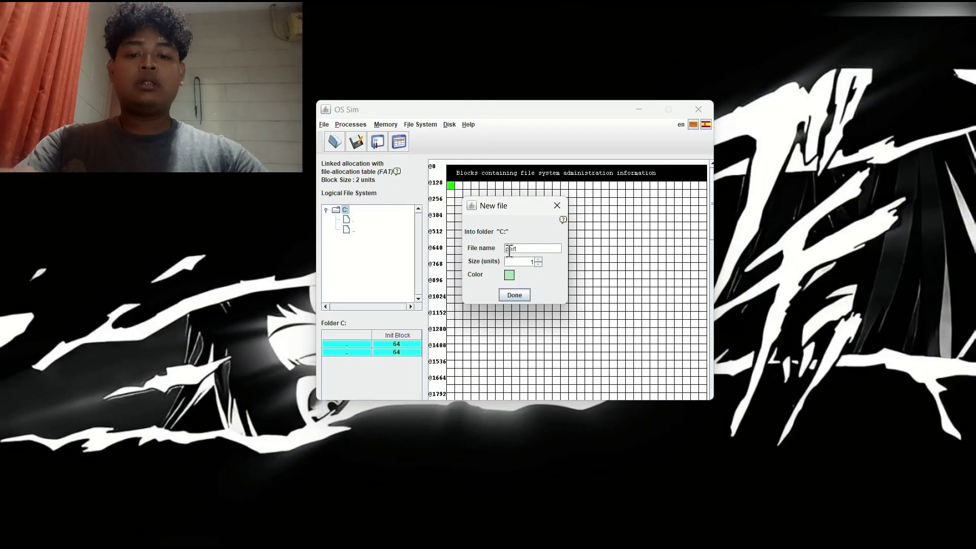
type("emuan1")
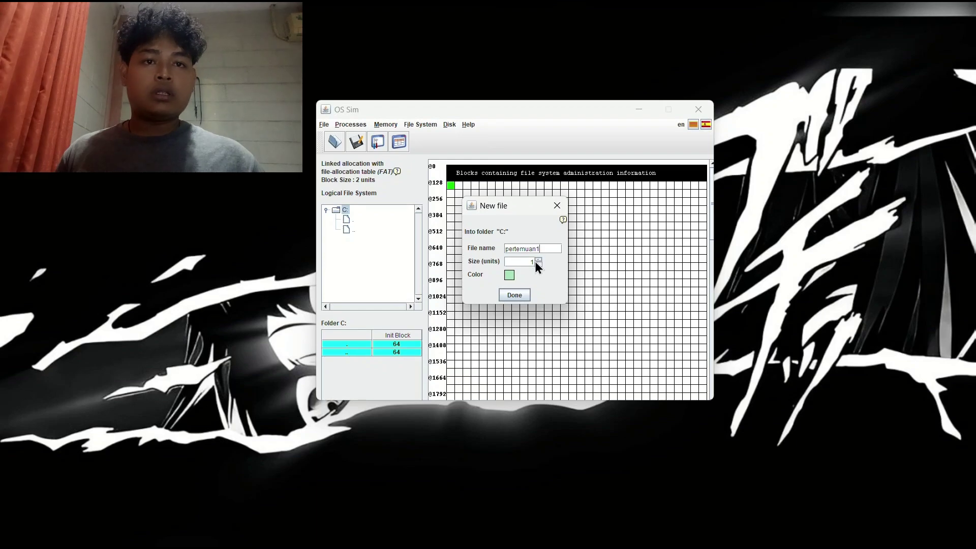
left_click(538, 259)
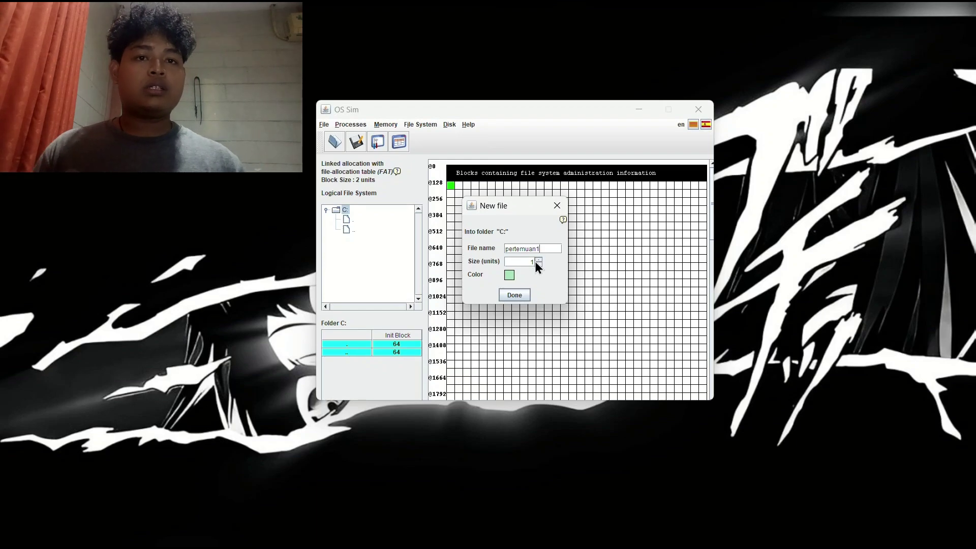
left_click(509, 276)
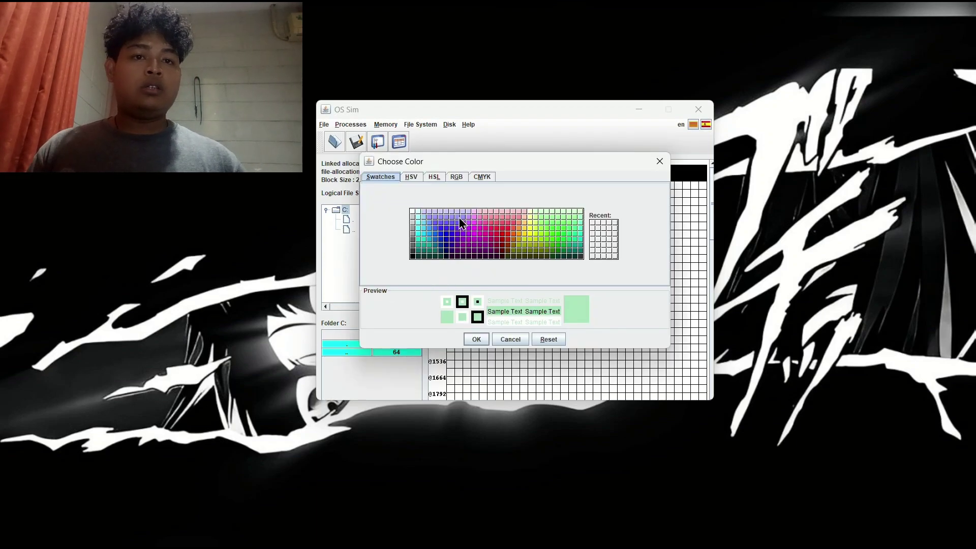
left_click(446, 229)
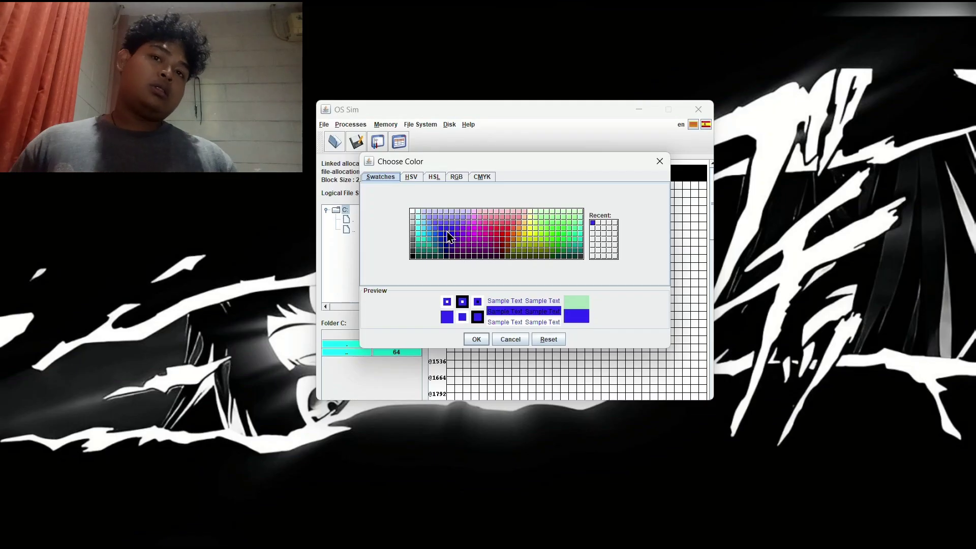
left_click(477, 338)
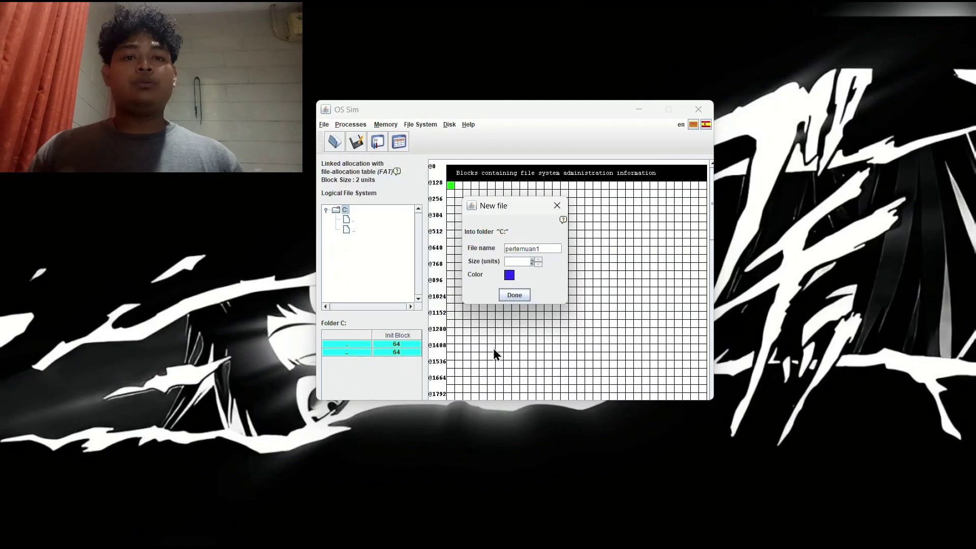
left_click(513, 299)
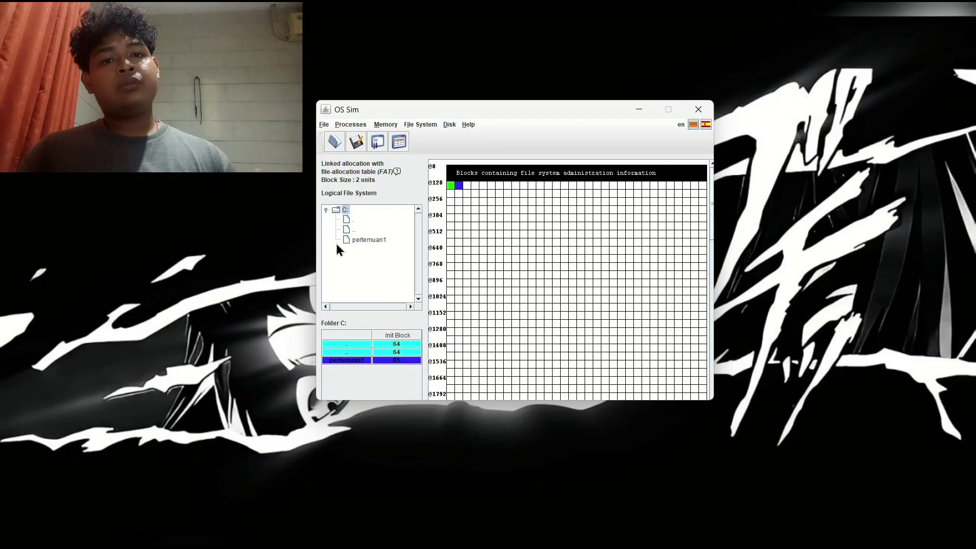
Step: Add a light purple file named pertemuan2 with a size of 4 units to folder C:
right_click(332, 209)
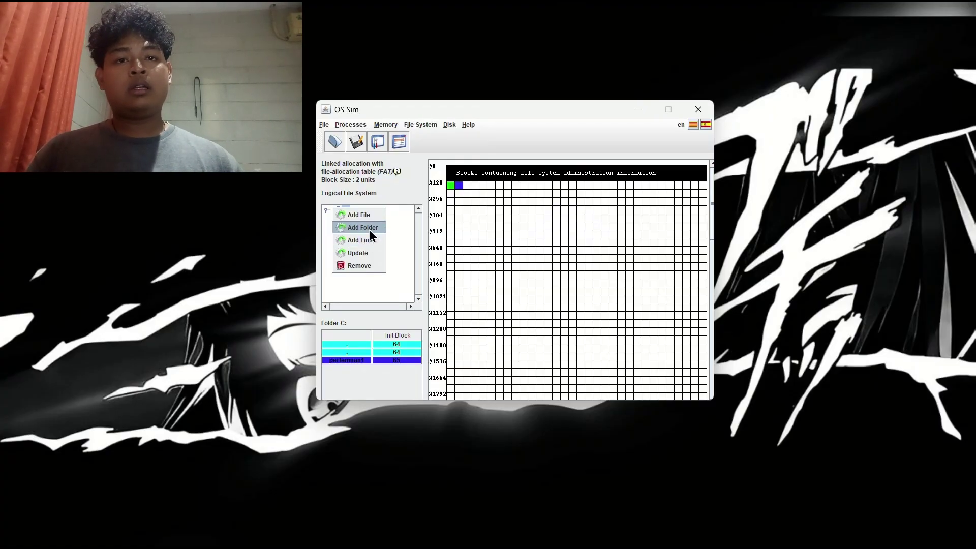
left_click(372, 219)
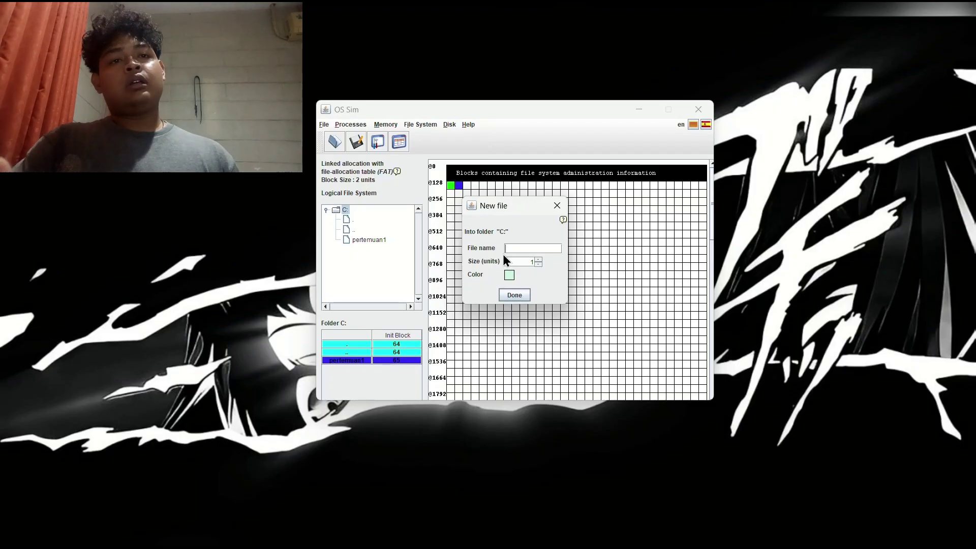
type("per")
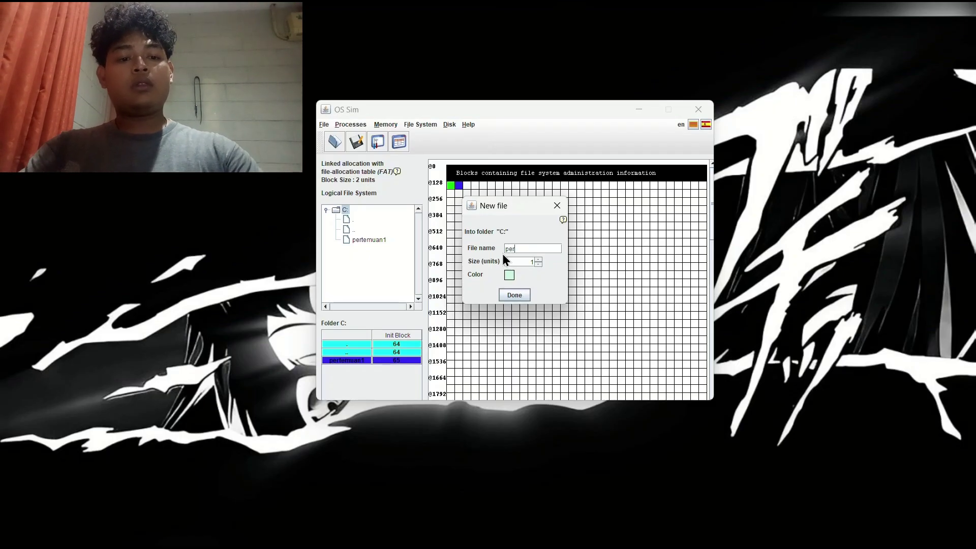
type("temuan2")
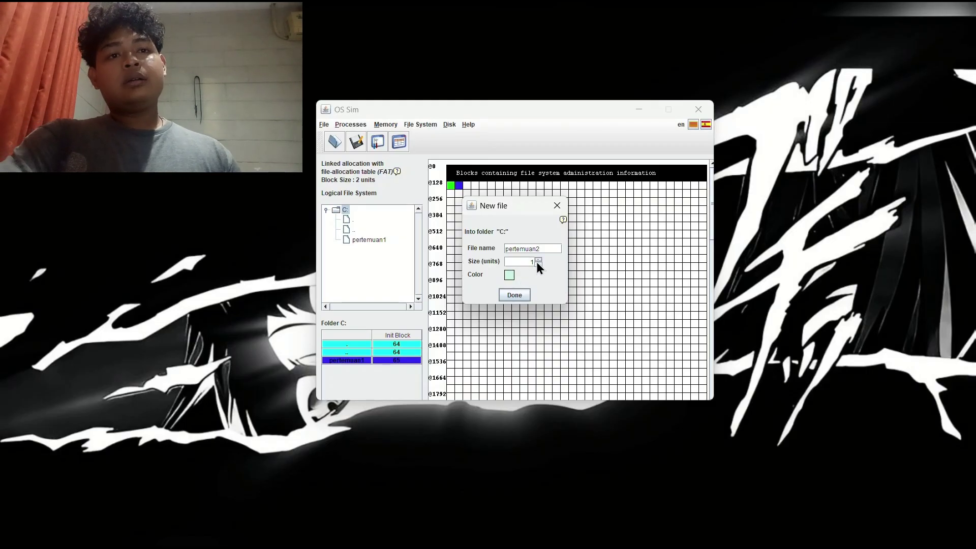
left_click(509, 275)
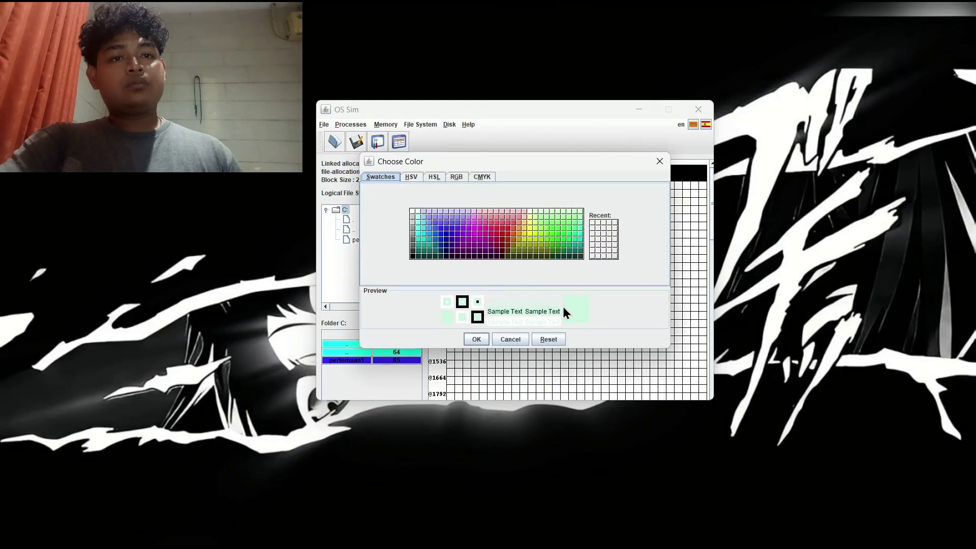
left_click(446, 217)
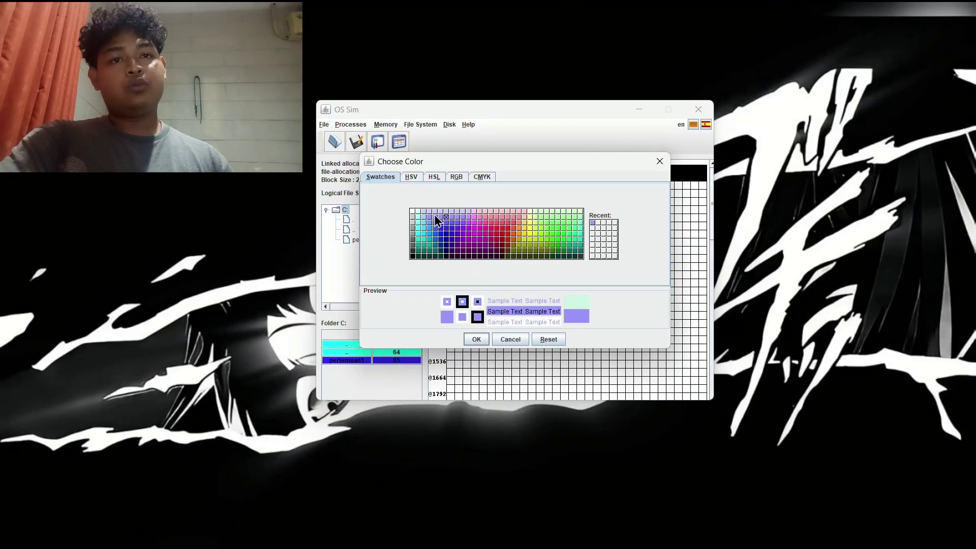
left_click(440, 217)
left_click(476, 339)
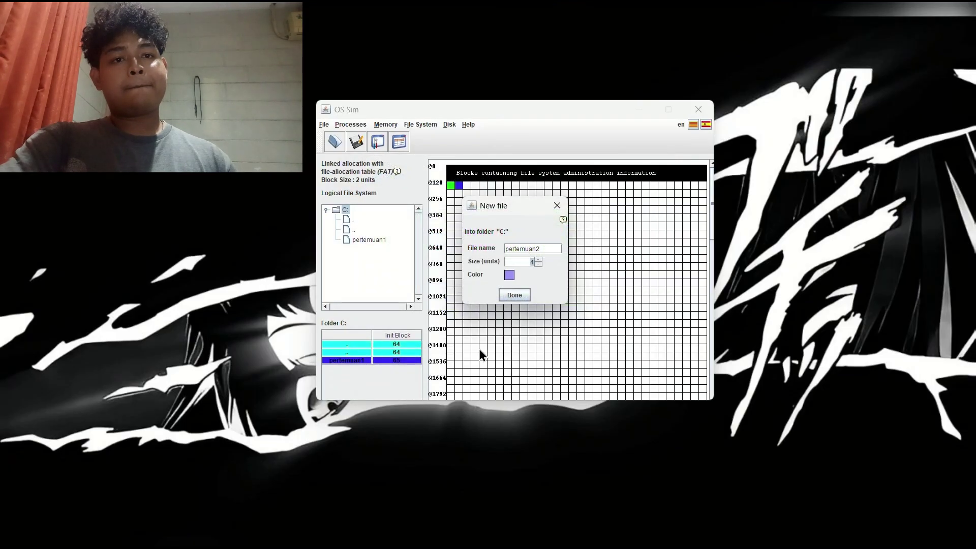
left_click(505, 294)
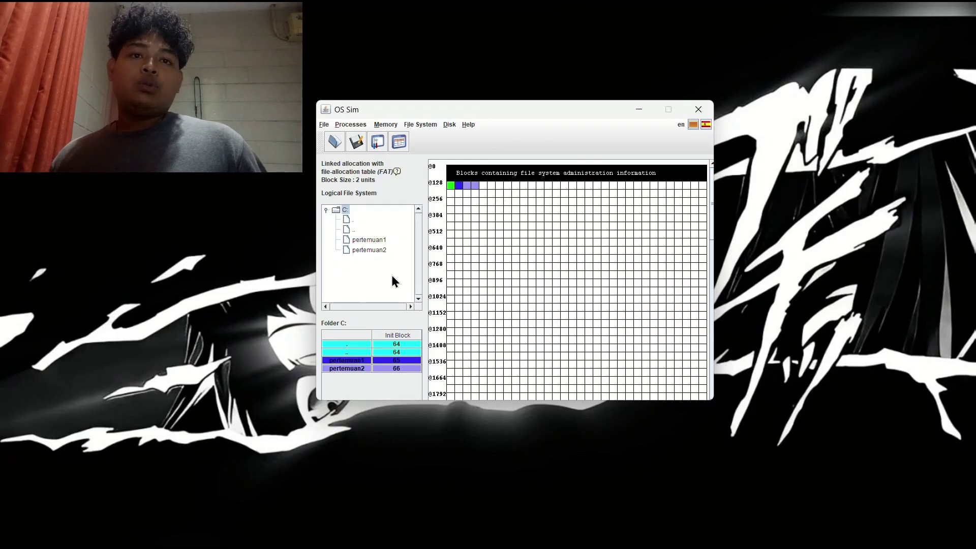
Step: Try to add another file named pertemuan2, coloured pinkish red with a size of 4 units, to folder C:
right_click(340, 215)
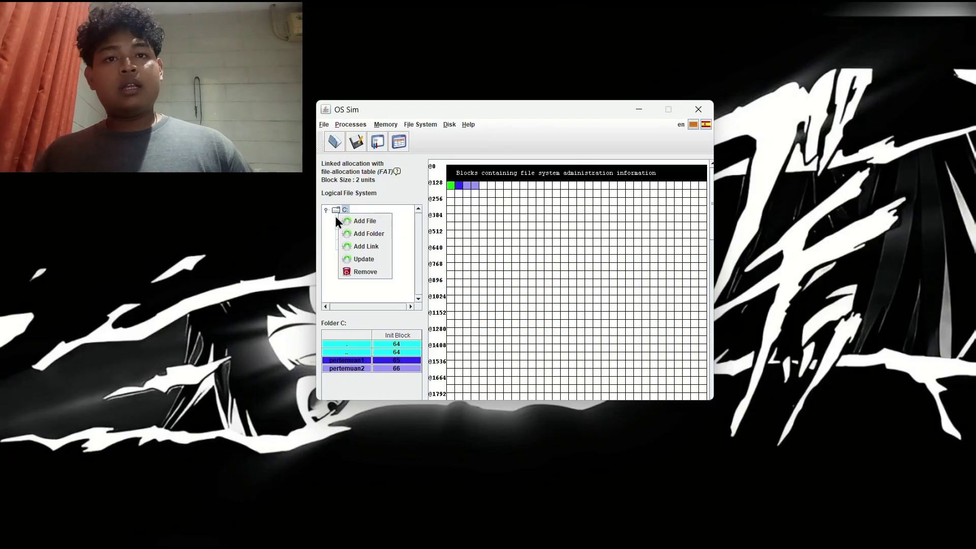
left_click(368, 227)
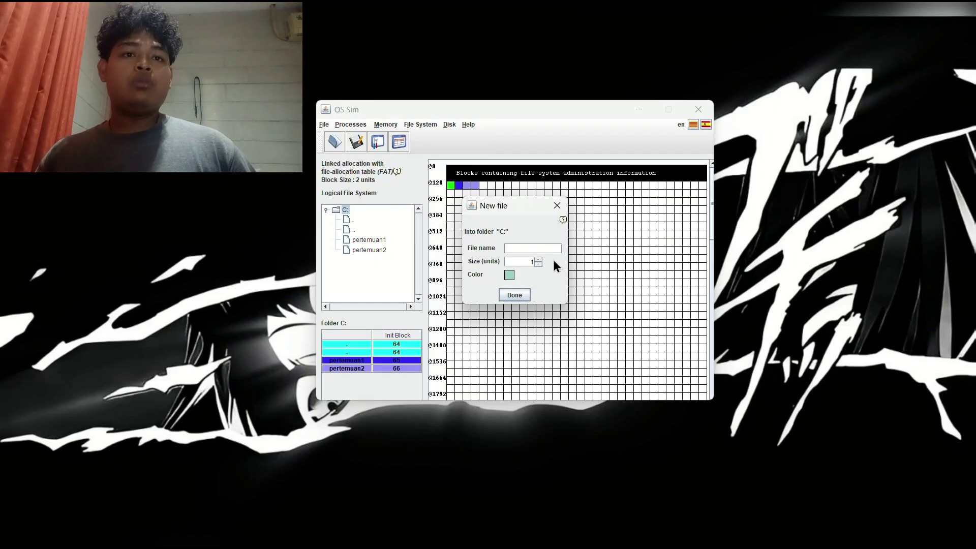
type("pert")
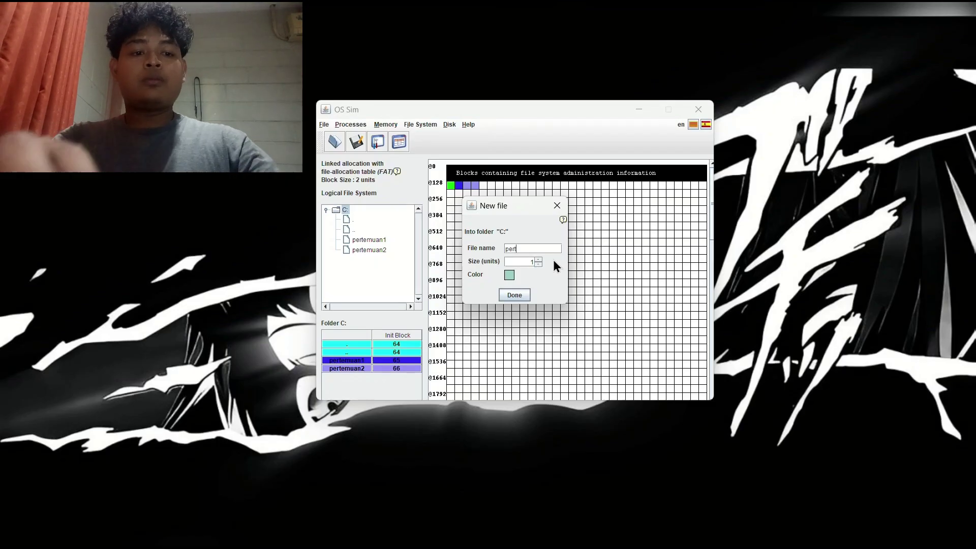
type("emuan2")
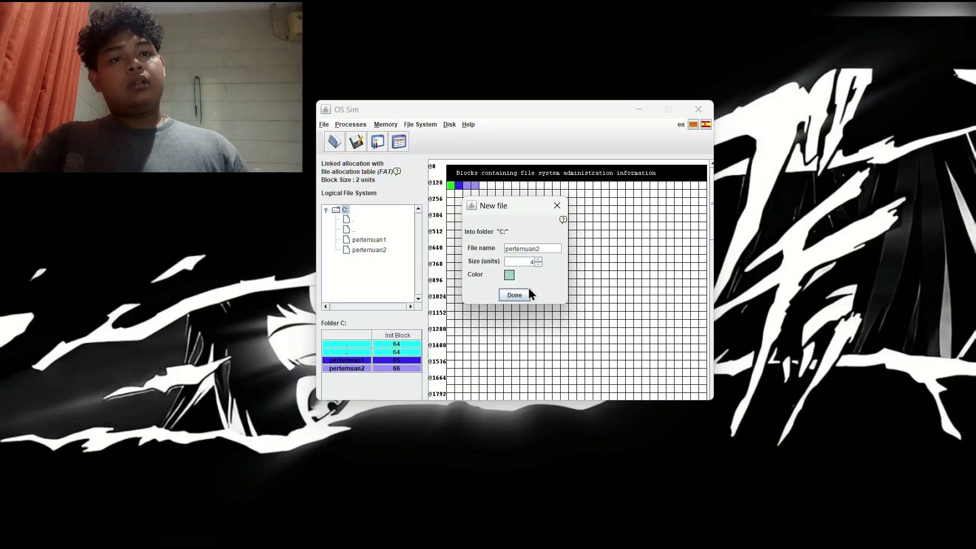
left_click(509, 275)
left_click(494, 227)
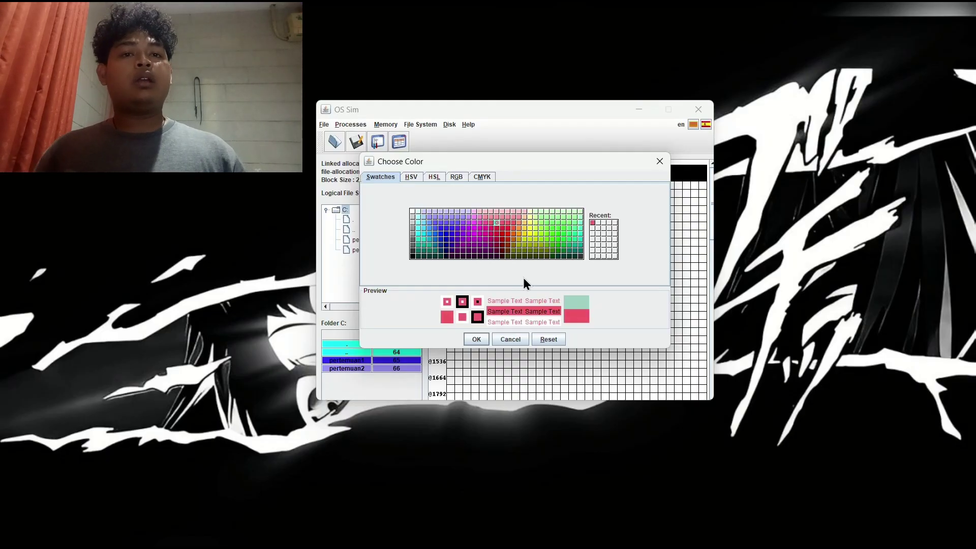
left_click(476, 339)
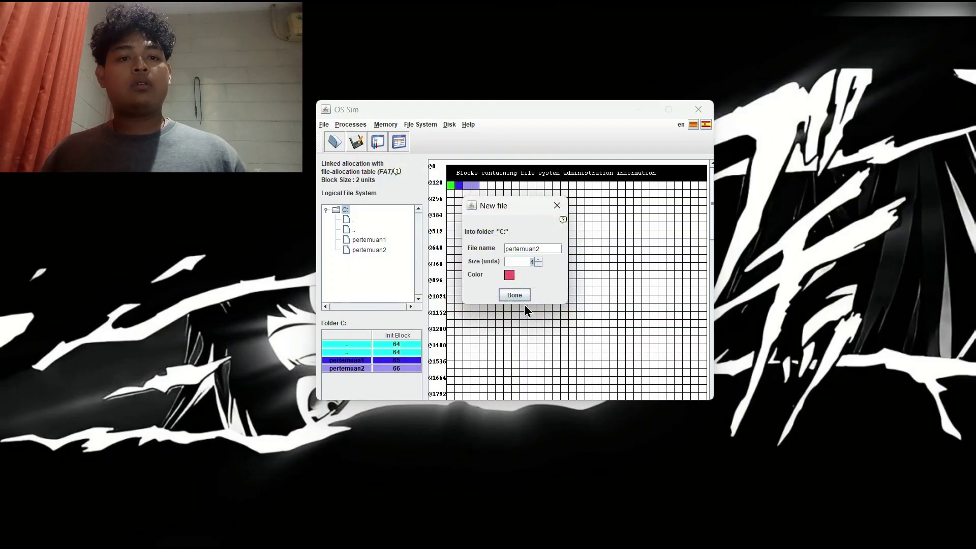
left_click(523, 298)
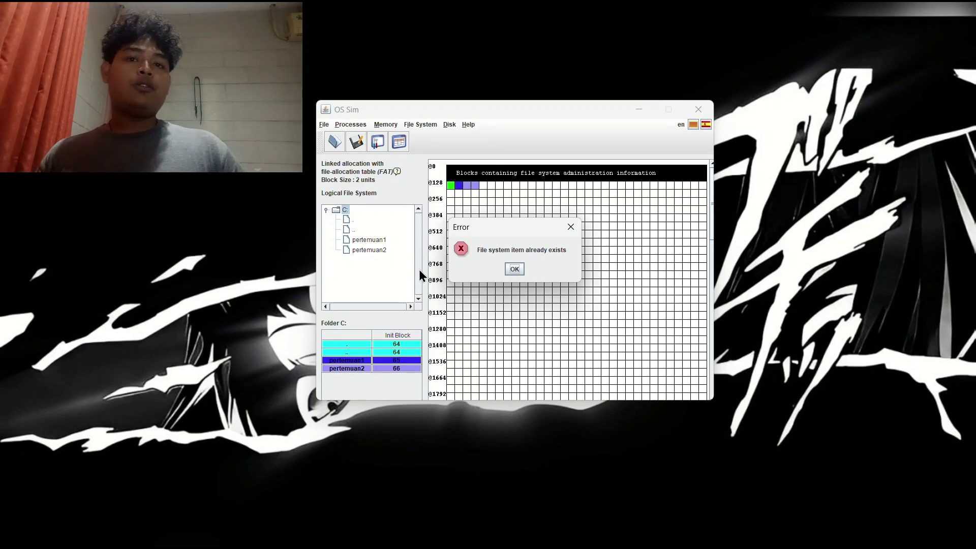
left_click(515, 269)
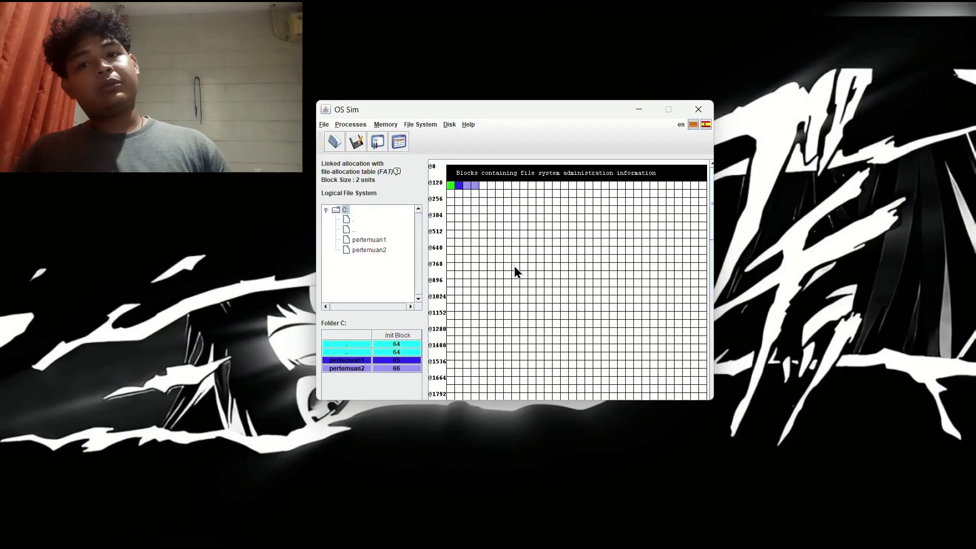
Step: Add a yellow file named pertemuan3 with a size of 4 units to folder C:
right_click(338, 210)
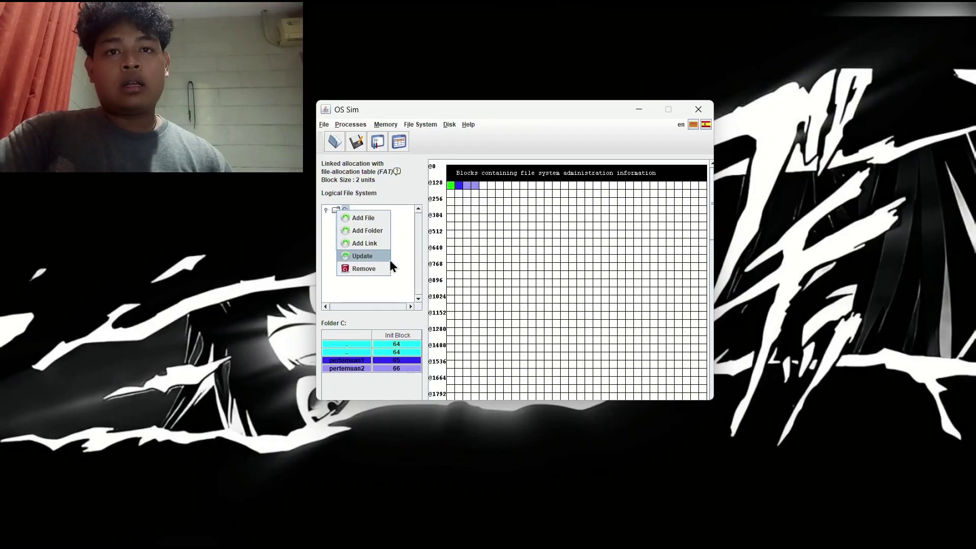
left_click(371, 222)
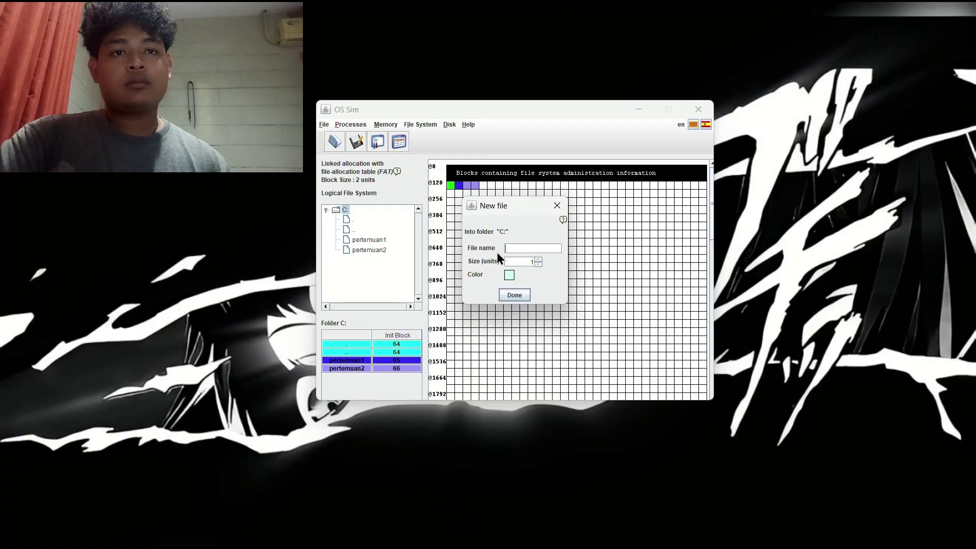
type("per")
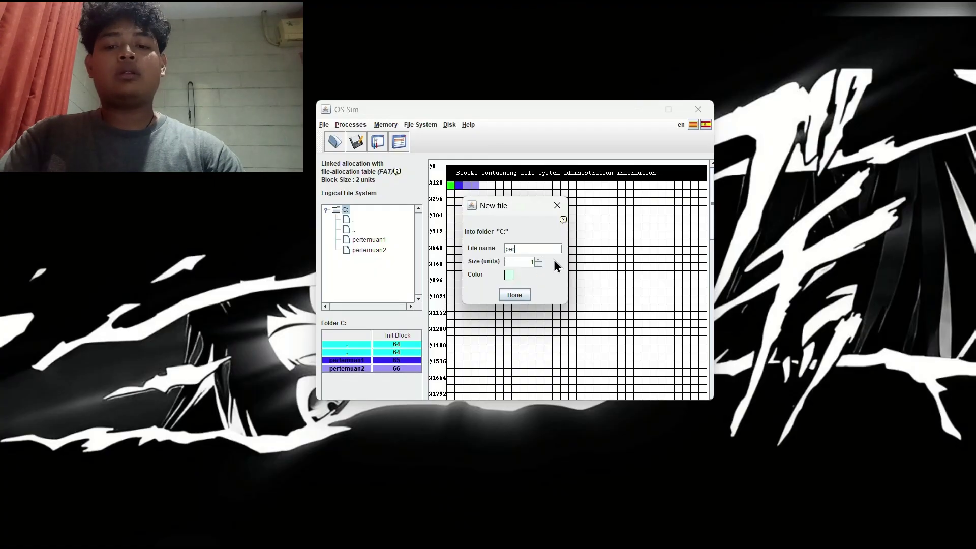
type("temuan3")
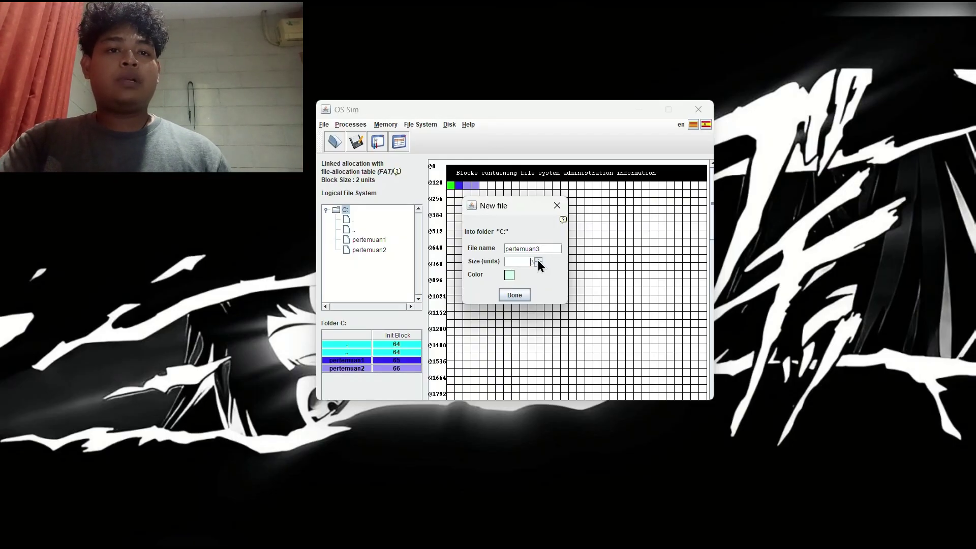
left_click(510, 276)
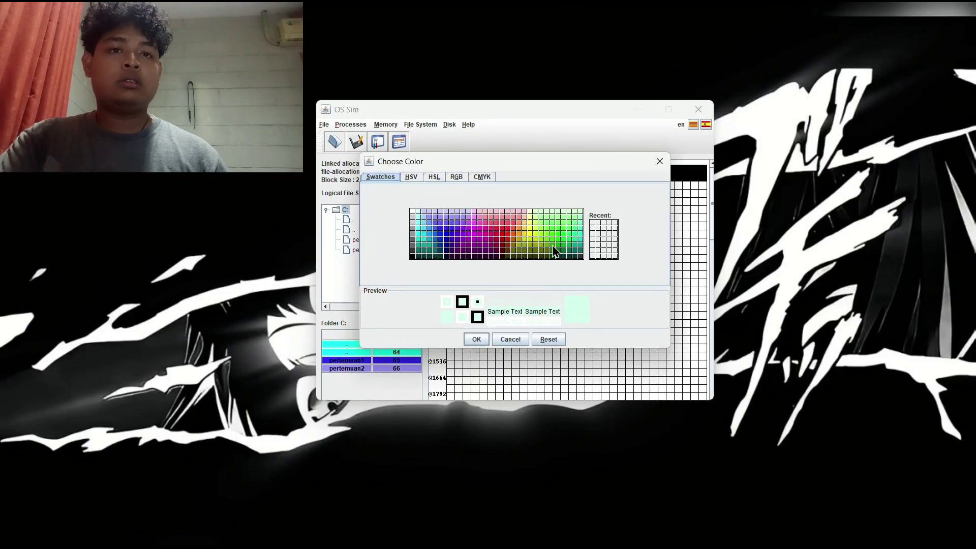
left_click(530, 237)
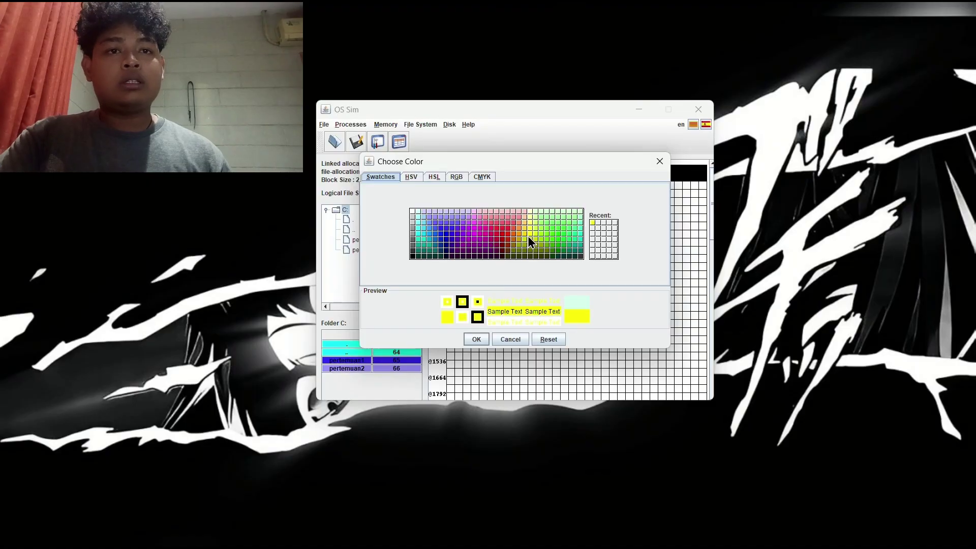
left_click(477, 339)
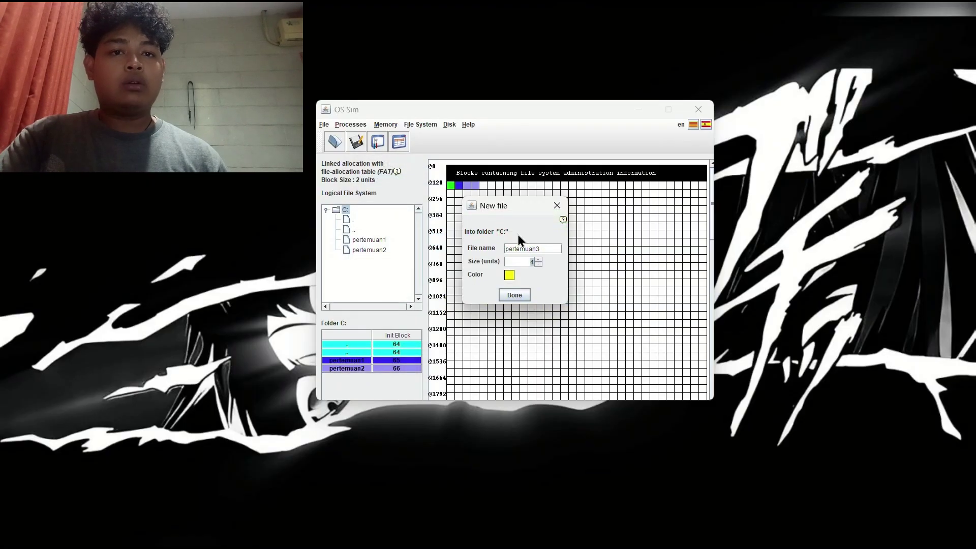
left_click(507, 296)
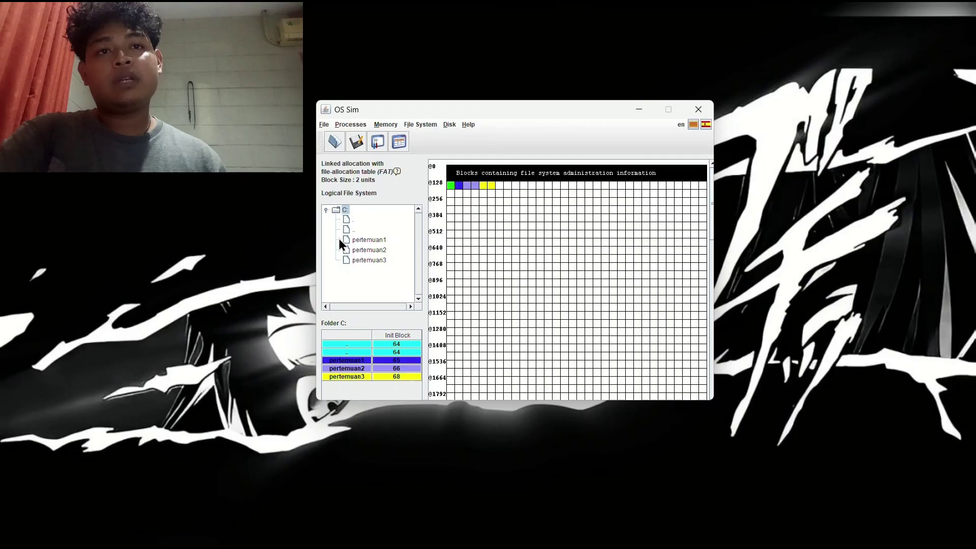
Step: Add a folder named tugas inside folder C:
right_click(341, 210)
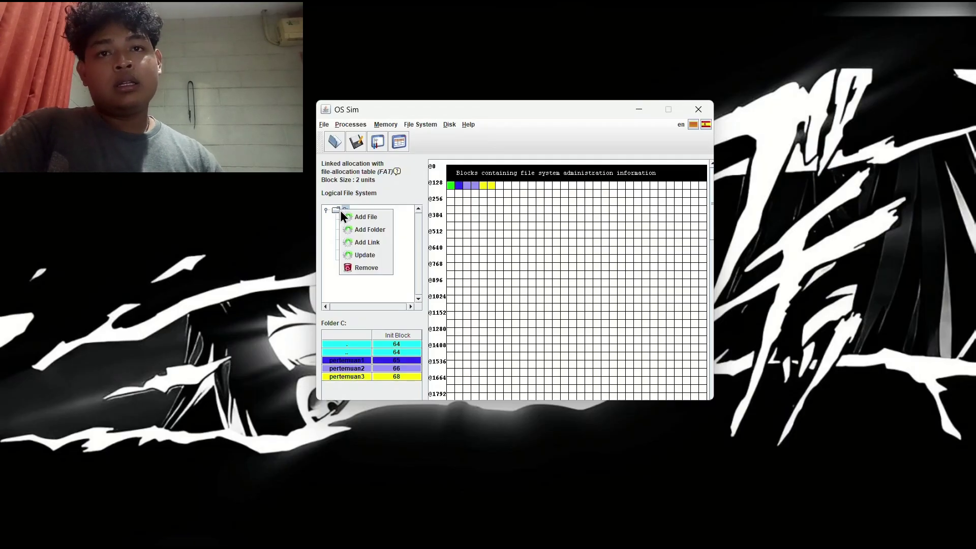
left_click(363, 230)
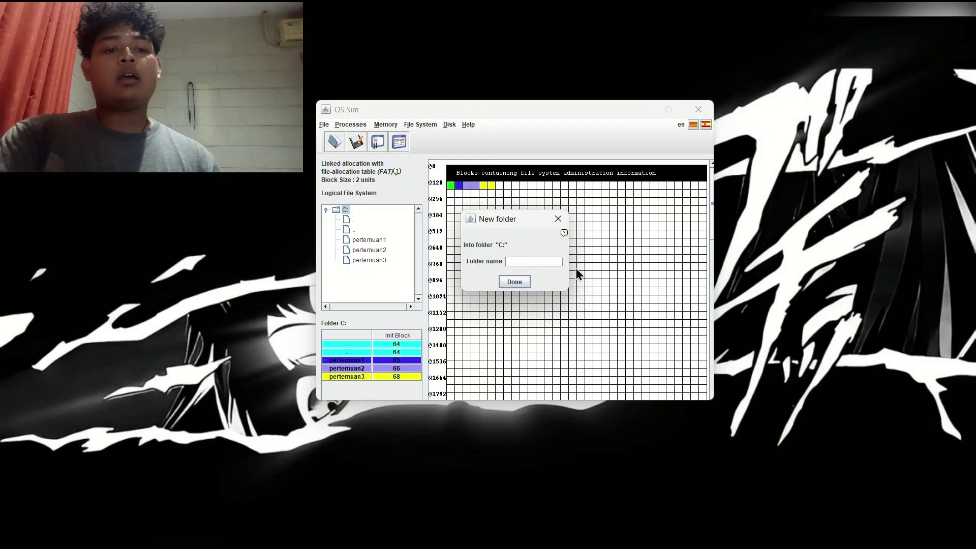
type("tugas")
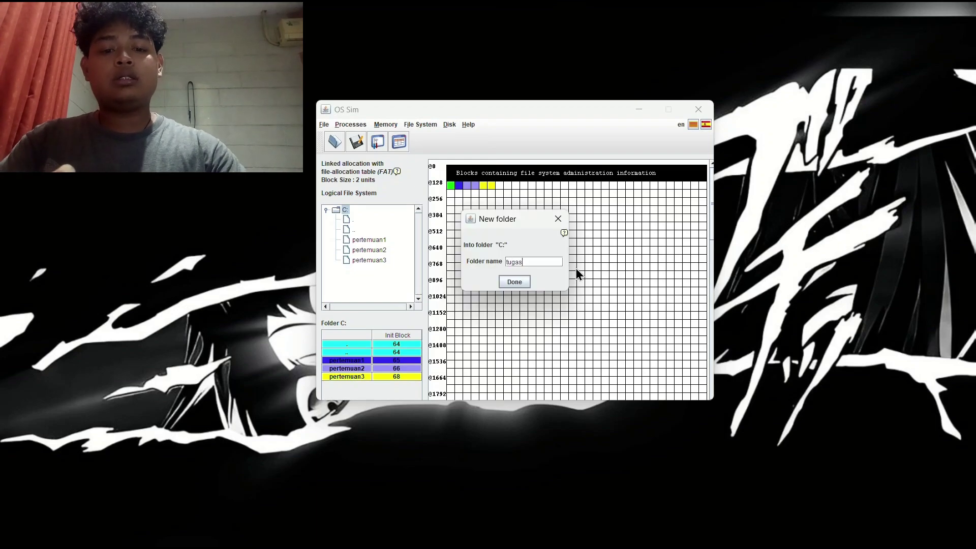
left_click(516, 284)
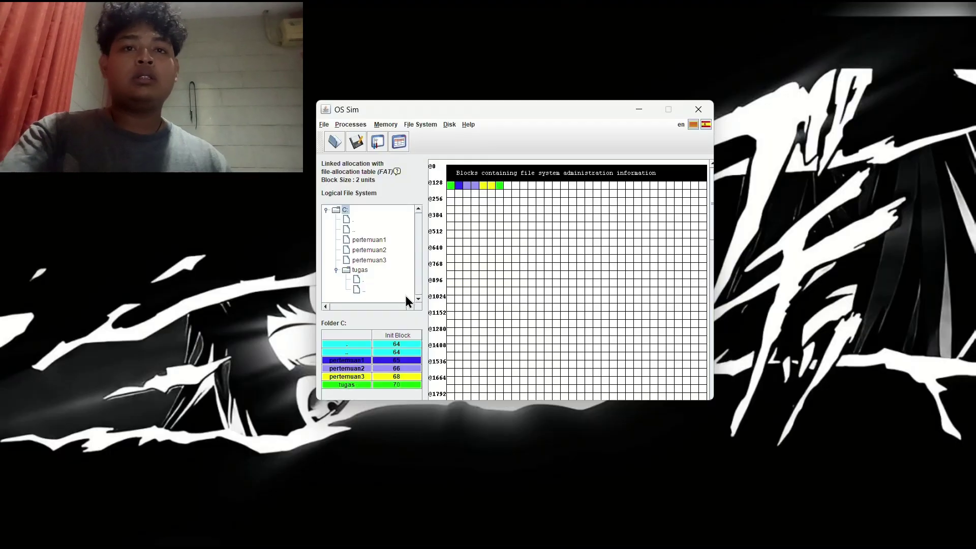
Step: Add a purple file named tugas1 with a size of 4 units to folder C:\tugas
right_click(349, 271)
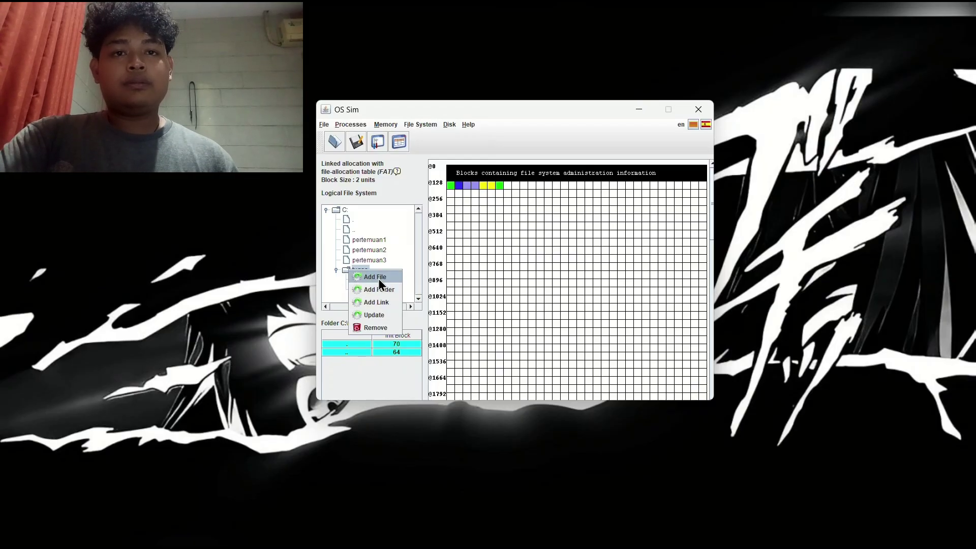
left_click(379, 279)
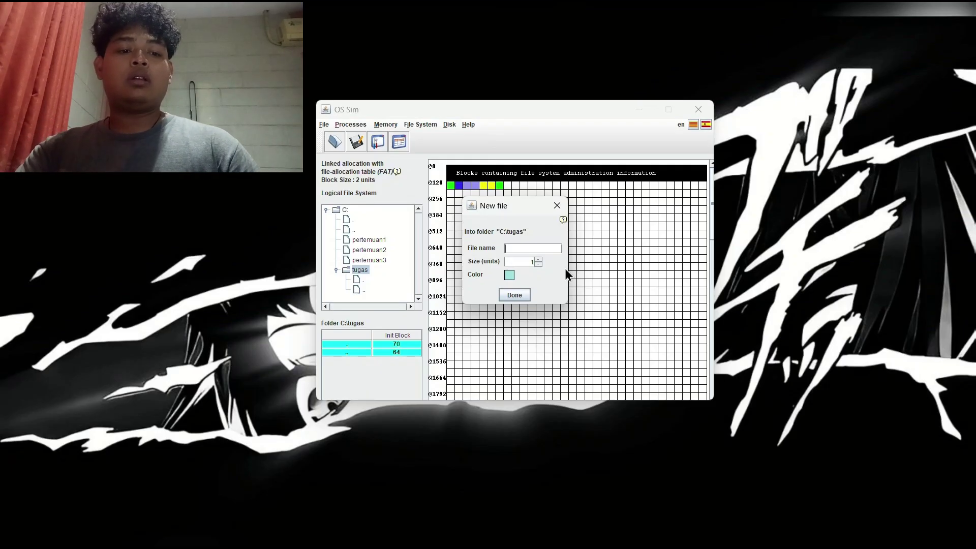
type("tug")
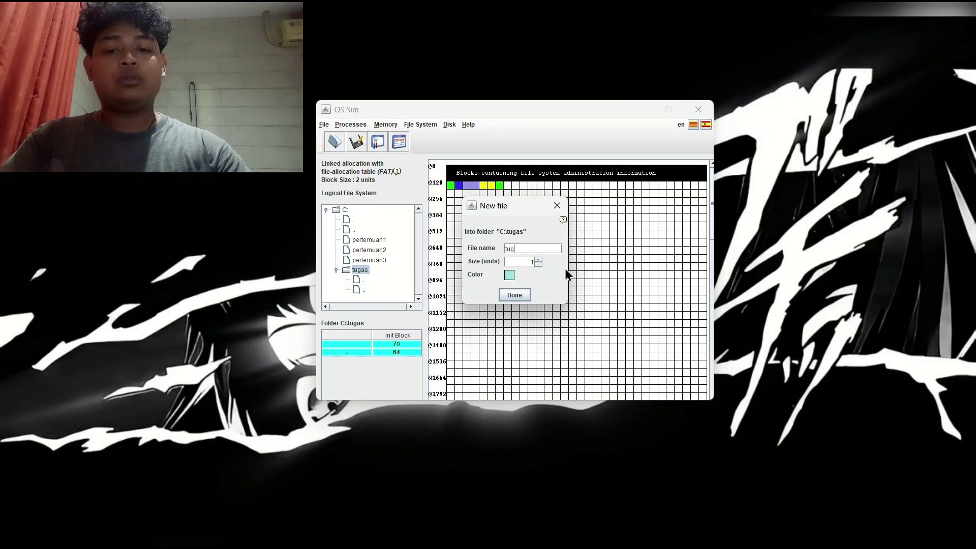
type("as1")
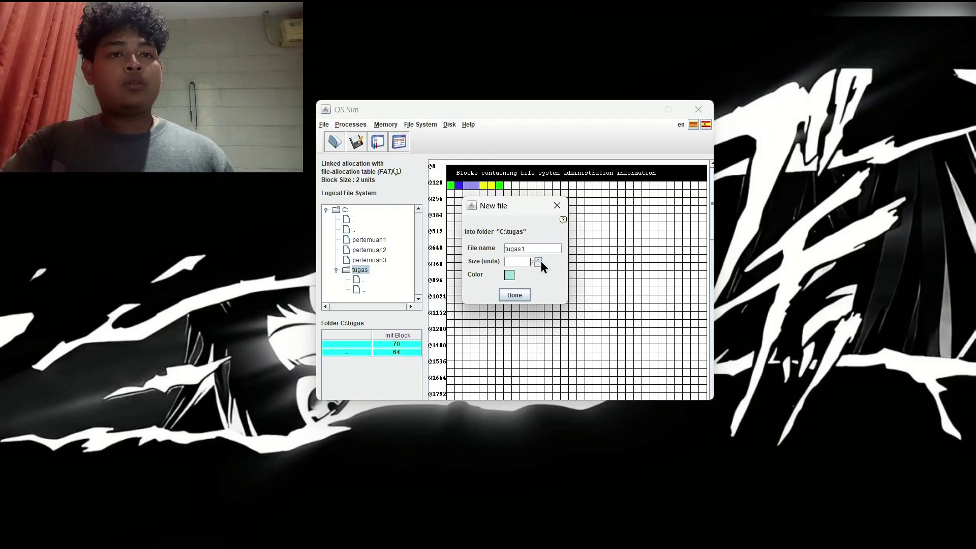
left_click(509, 278)
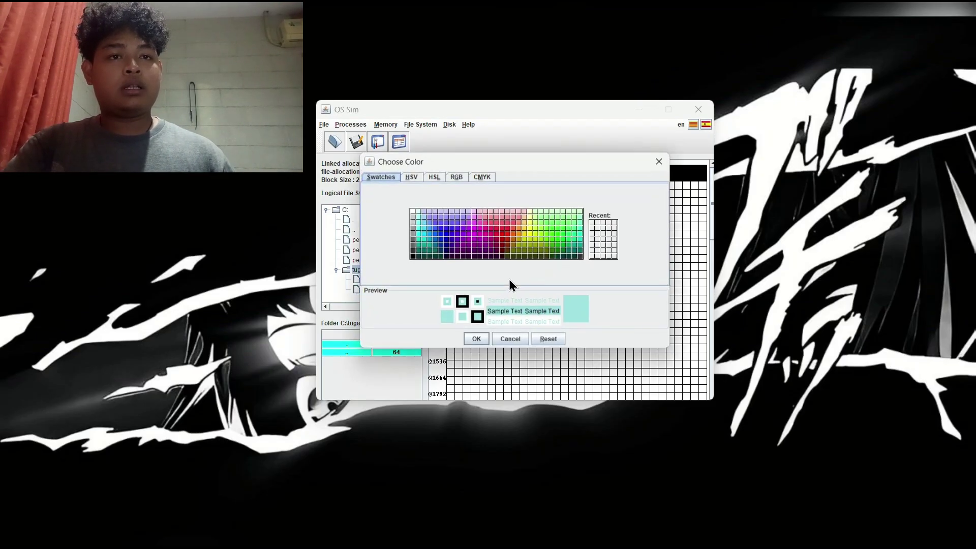
left_click(558, 229)
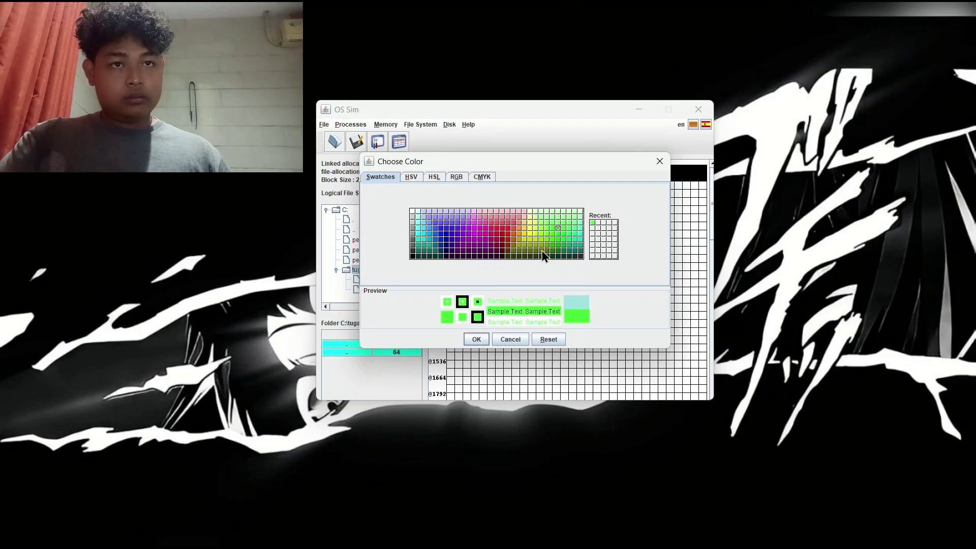
left_click(485, 232)
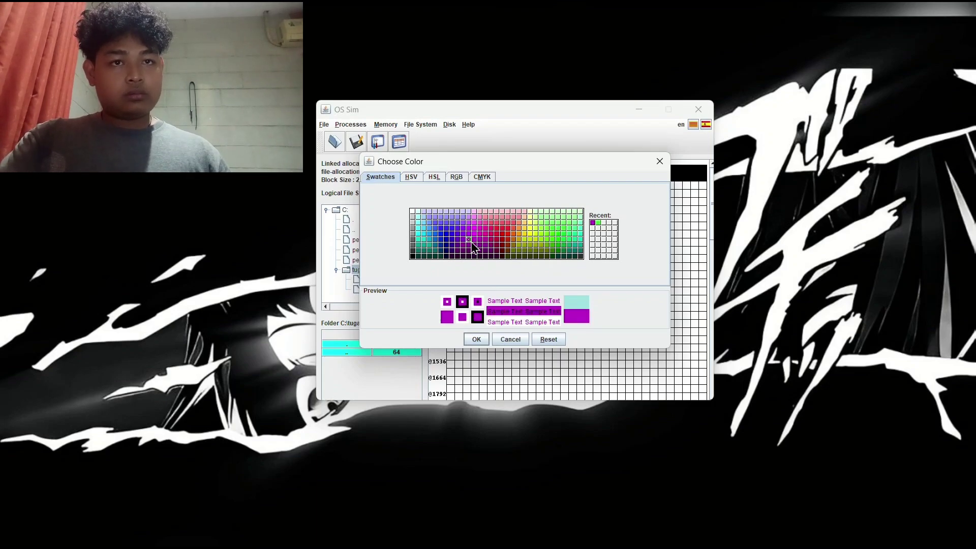
left_click(473, 341)
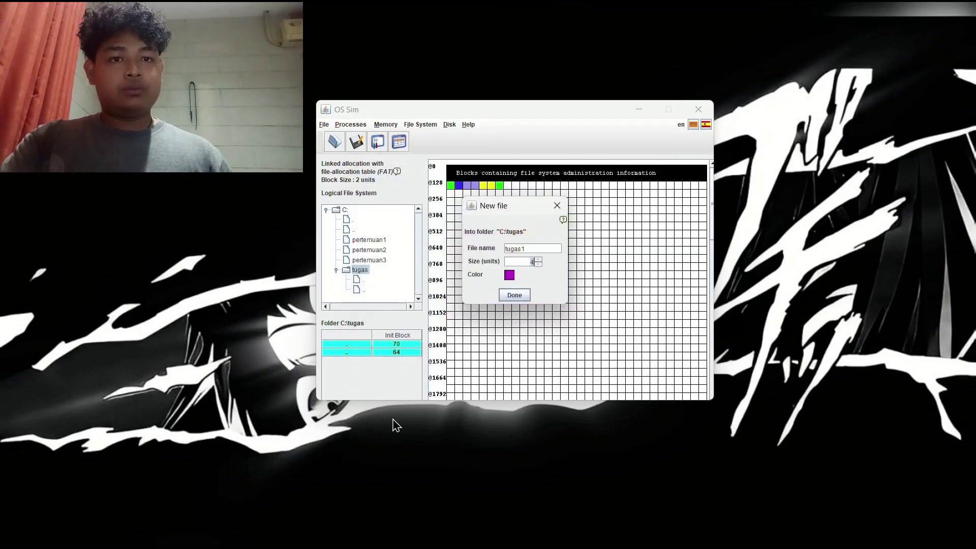
left_click(515, 295)
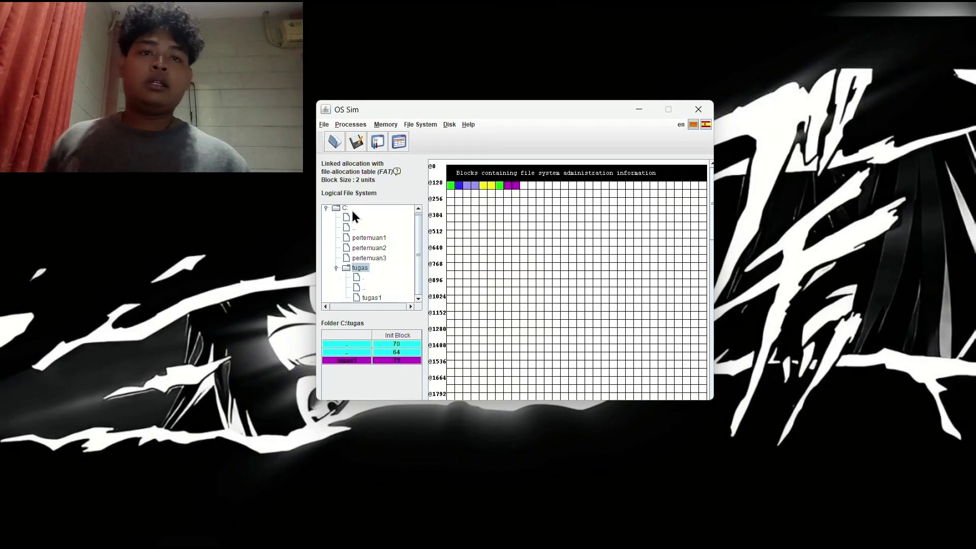
Step: Show the contents of folder C: with the initial block of each item
scroll(349, 234, "up", 1)
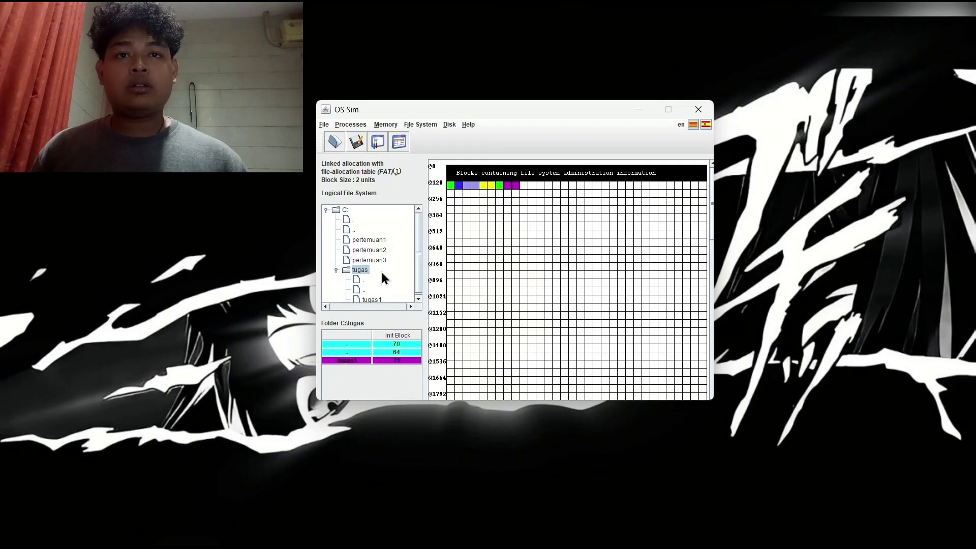
scroll(387, 255, "down", 1)
left_click(342, 208)
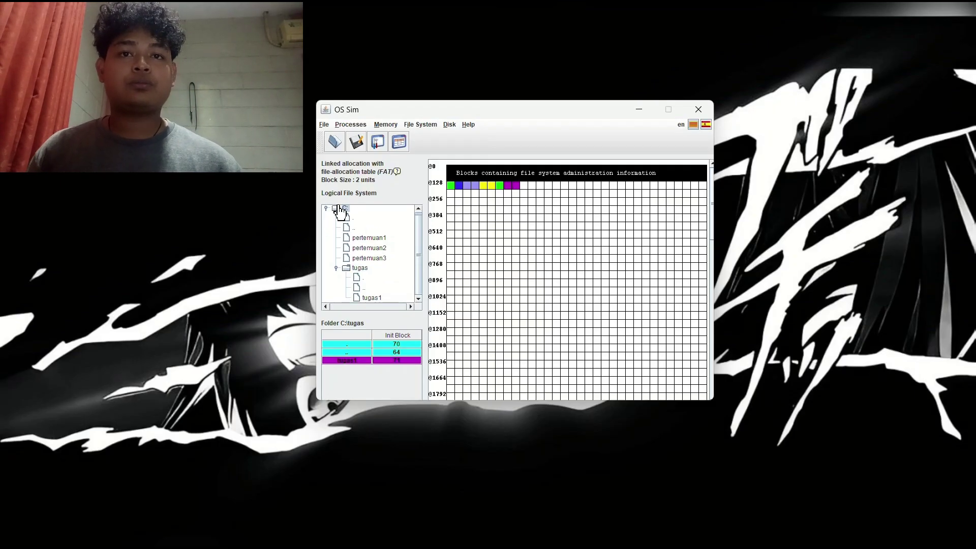
left_click(341, 209)
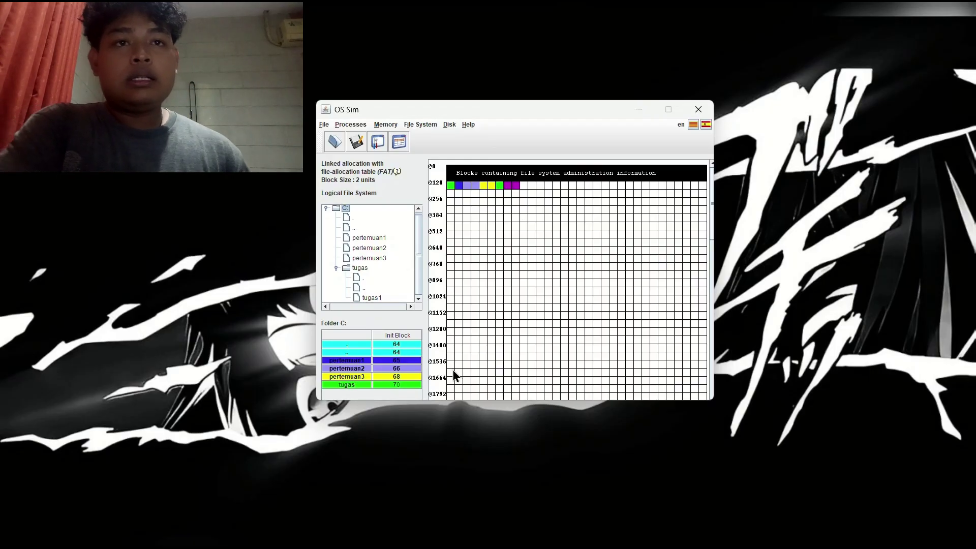
Step: Open the FAT table beside the simulator window and show the initial blocks of folder tugas for comparison
left_click(402, 144)
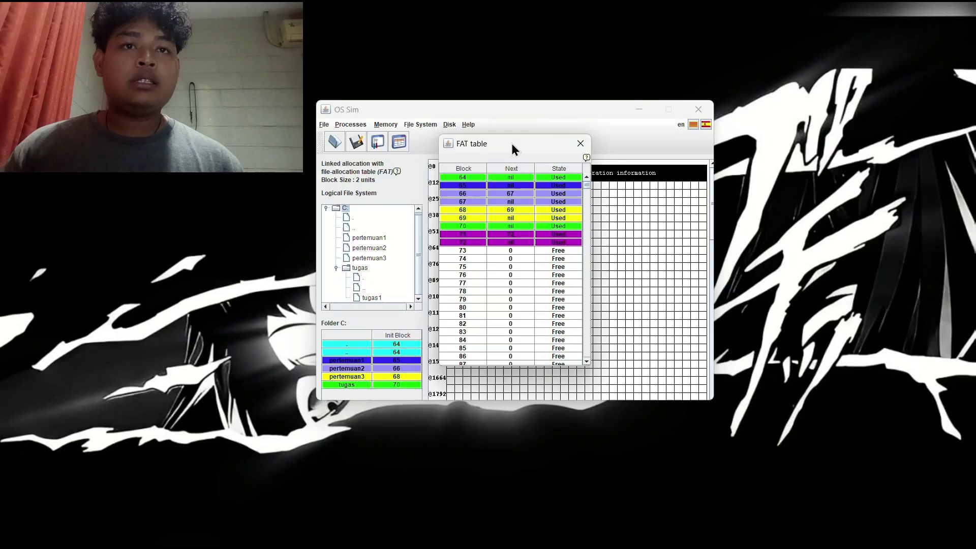
left_click_drag(511, 144, 787, 154)
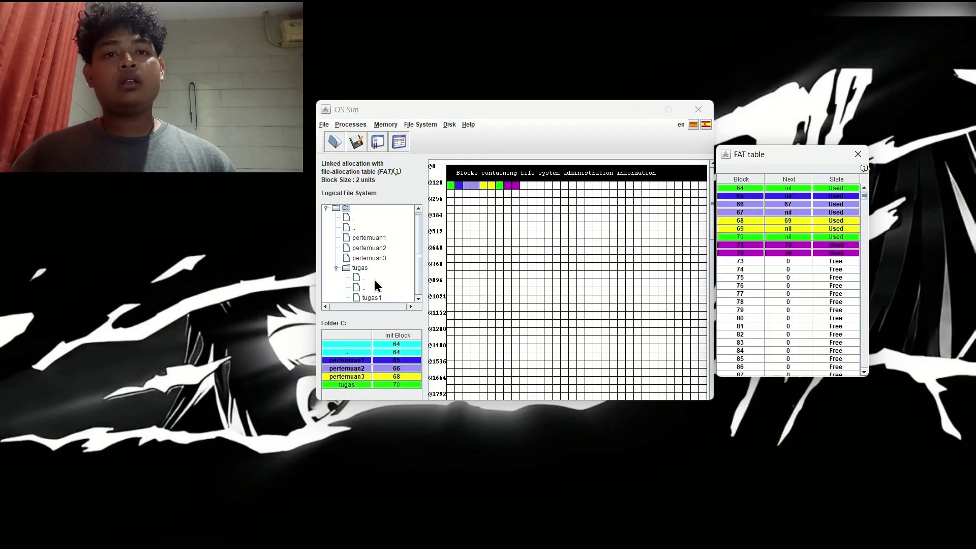
left_click(362, 269)
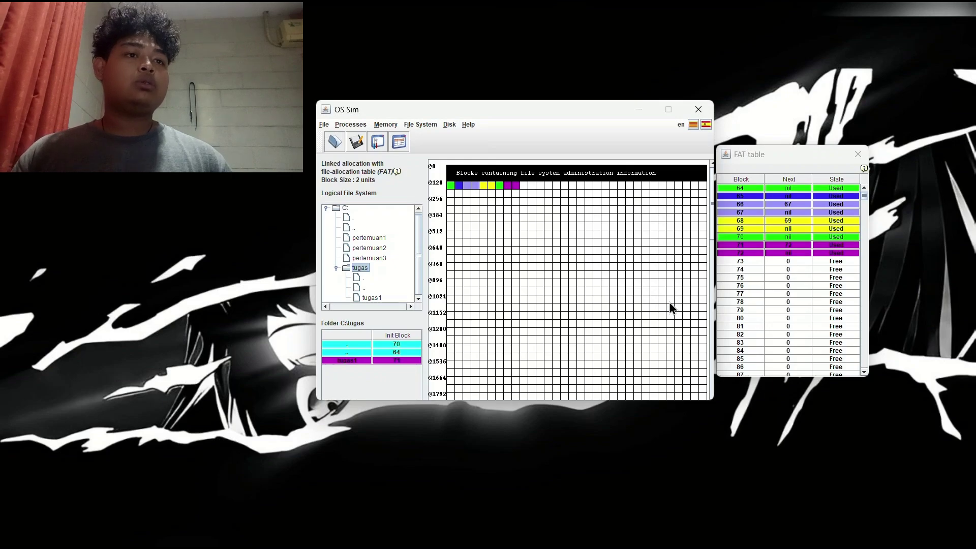
Step: Remove the file pertemuan3 from folder C:
left_click(376, 239)
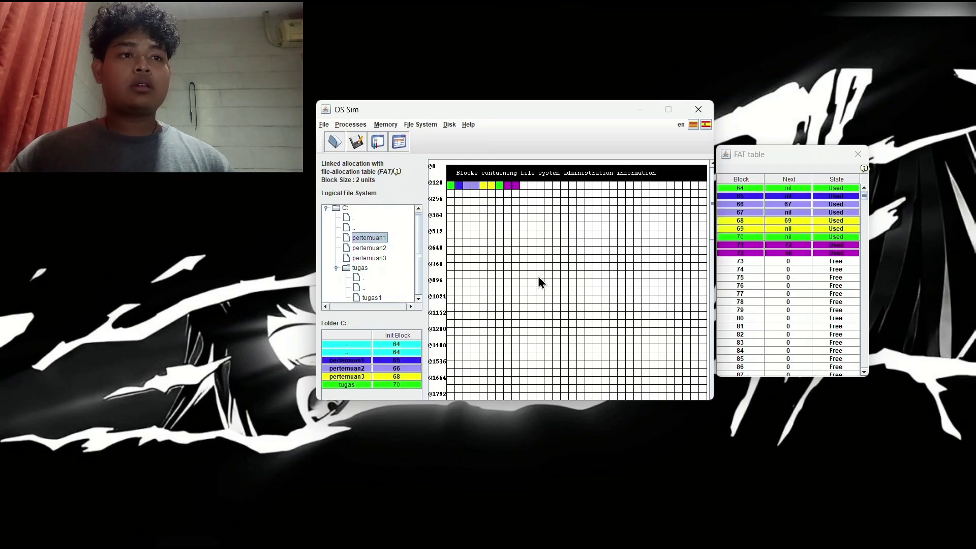
left_click(370, 258)
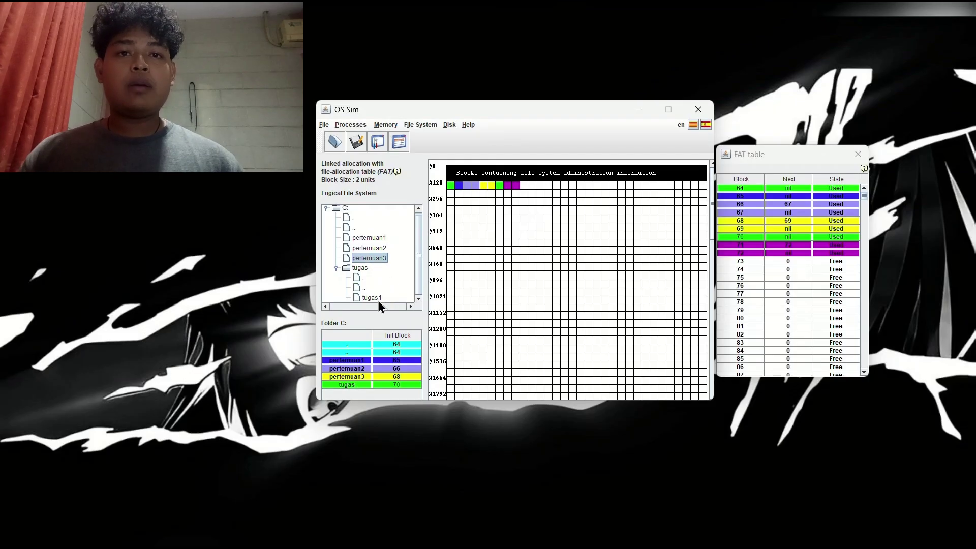
right_click(359, 262)
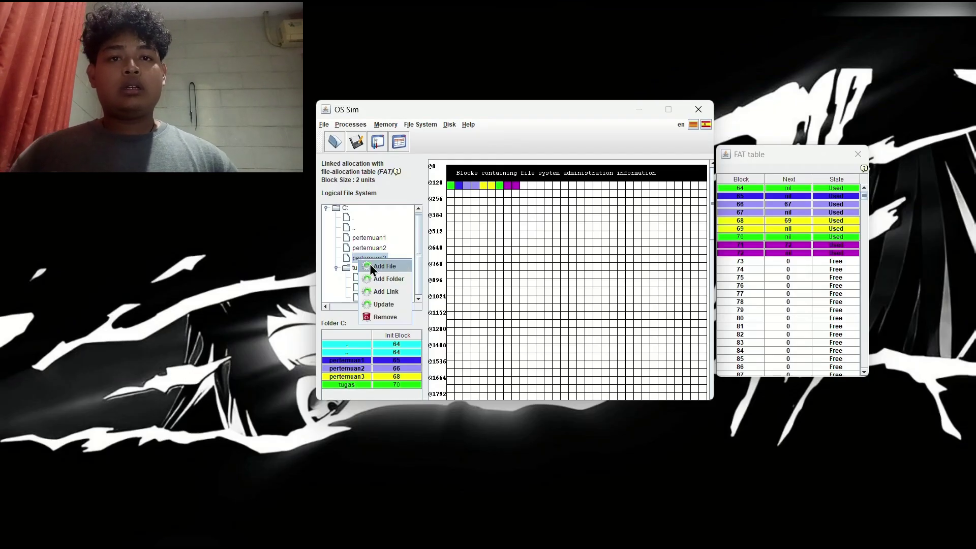
left_click(383, 315)
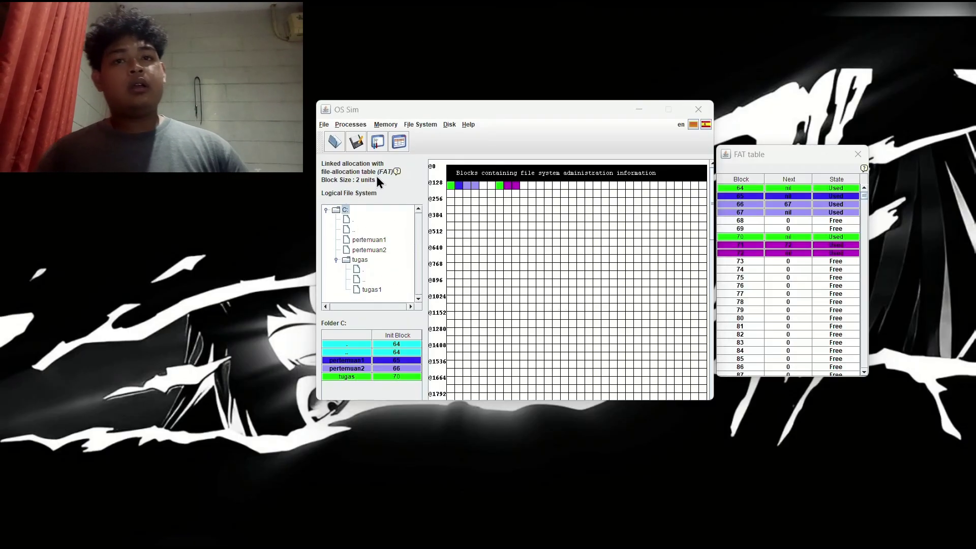
Step: Reset the file system through its settings and switch the allocation method to indexed allocation with triple indirect block (UNIX)
left_click(325, 125)
left_click(341, 176)
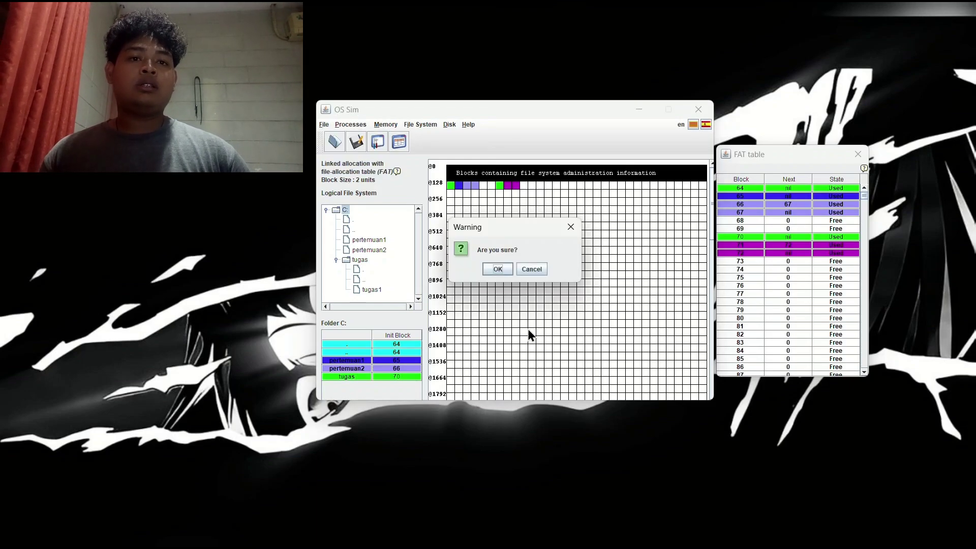
left_click(498, 272)
left_click(501, 303)
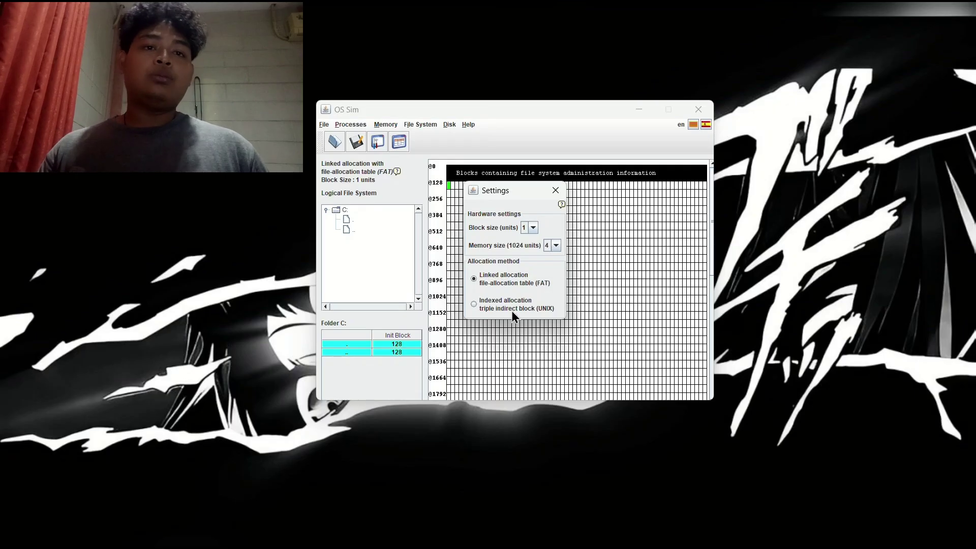
left_click(483, 307)
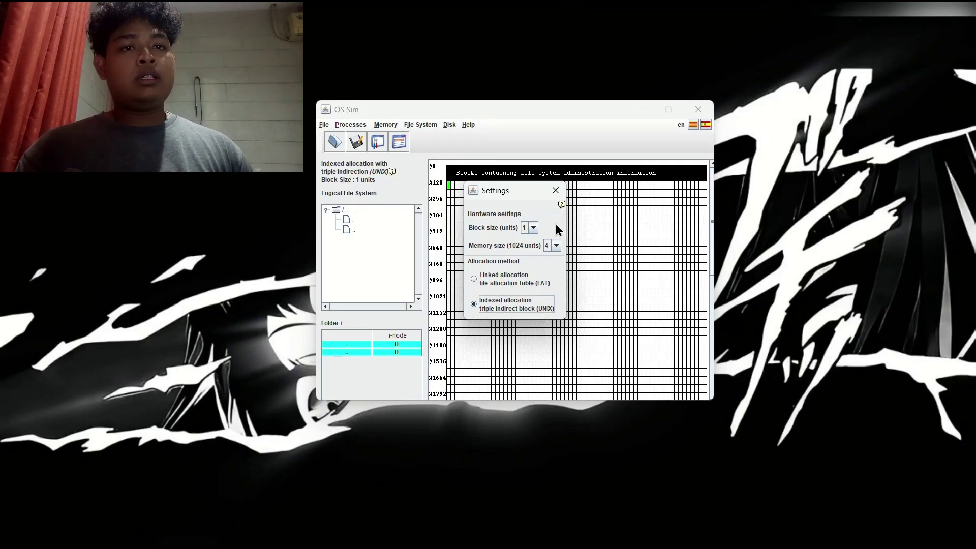
Step: Set the block size to 2 units and the memory size to 6 (1024 units), then close the settings
left_click(526, 227)
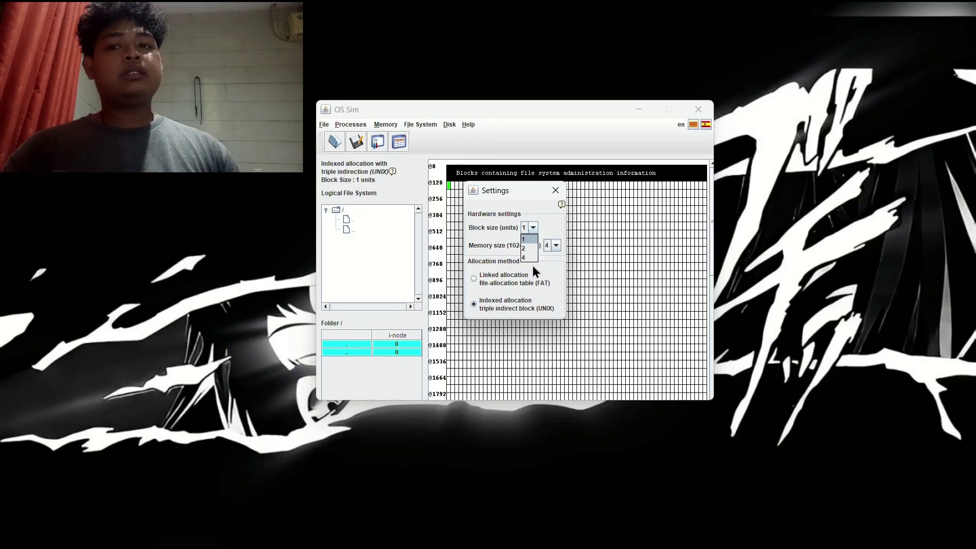
left_click(533, 248)
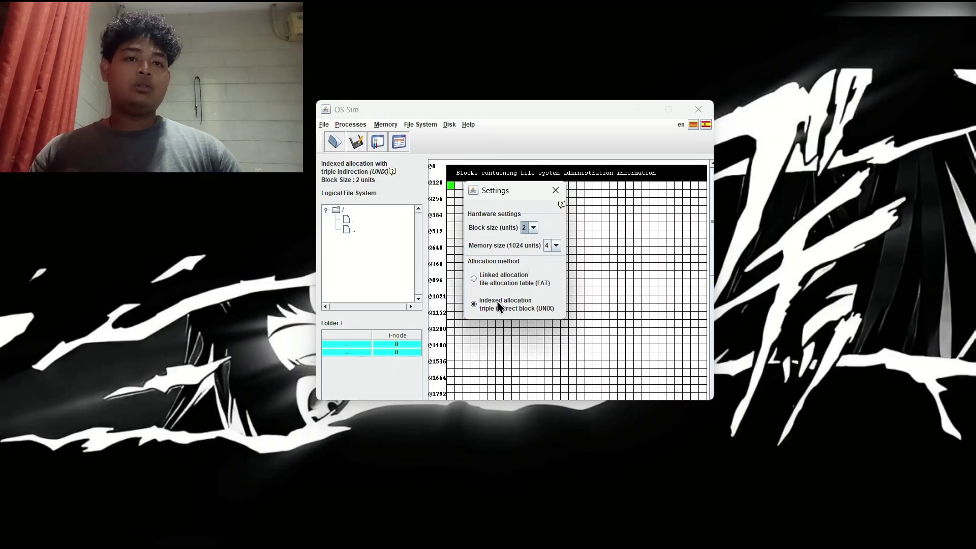
left_click(556, 245)
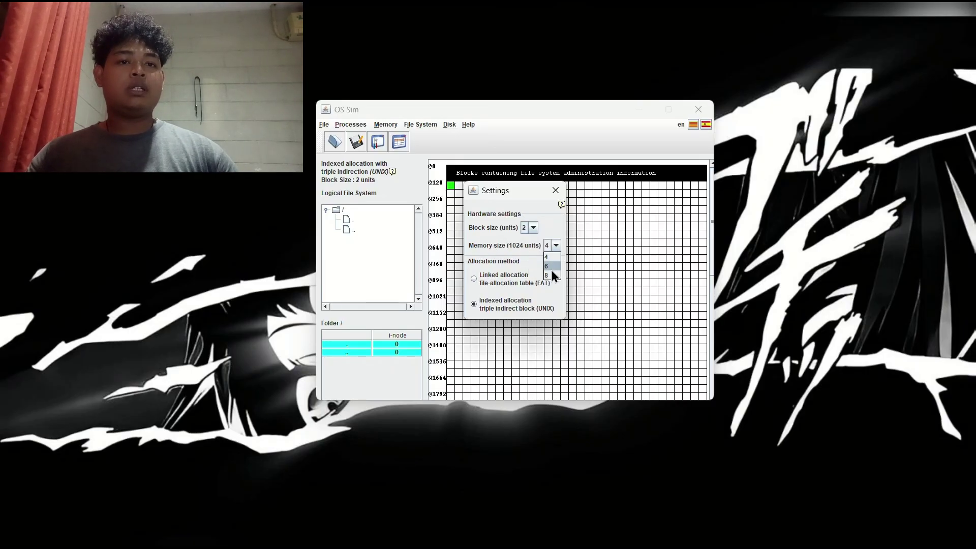
left_click(551, 267)
left_click_drag(514, 189, 771, 191)
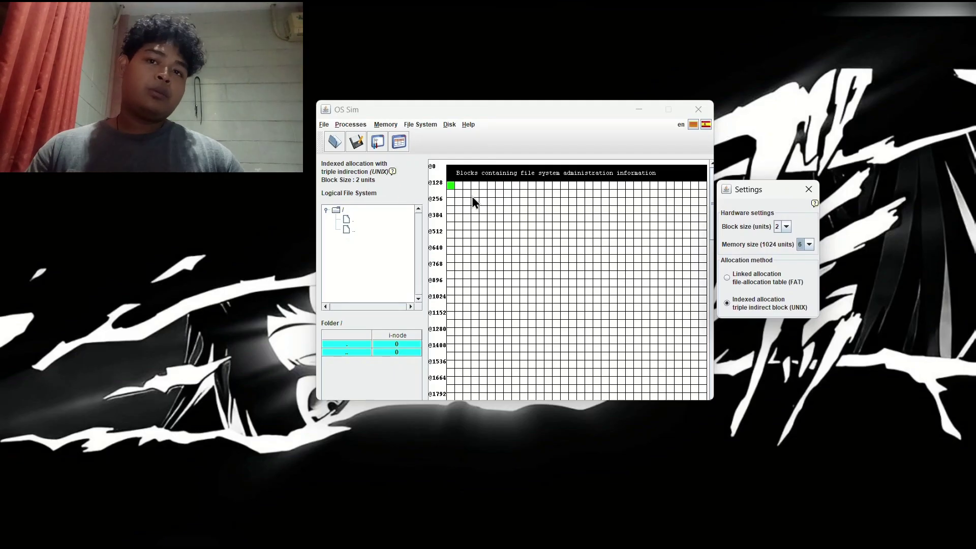
left_click(807, 197)
Step: Add a crimson file named nilai with a size of 4 units to the root folder
right_click(336, 213)
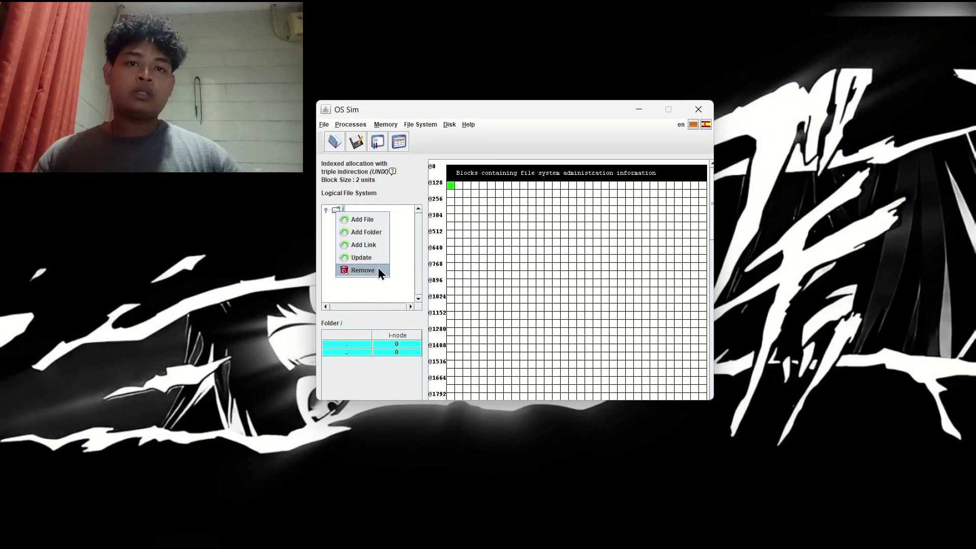
left_click(371, 220)
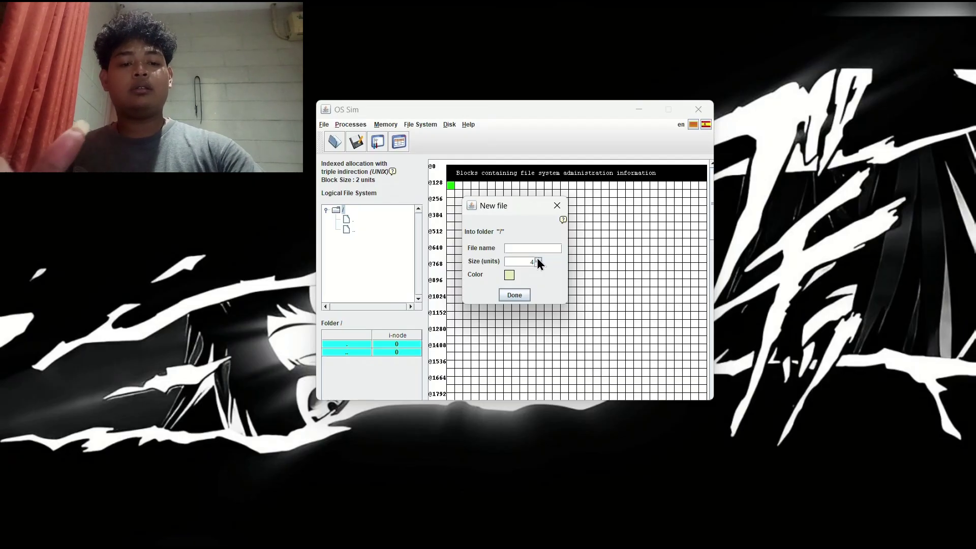
type("nilai")
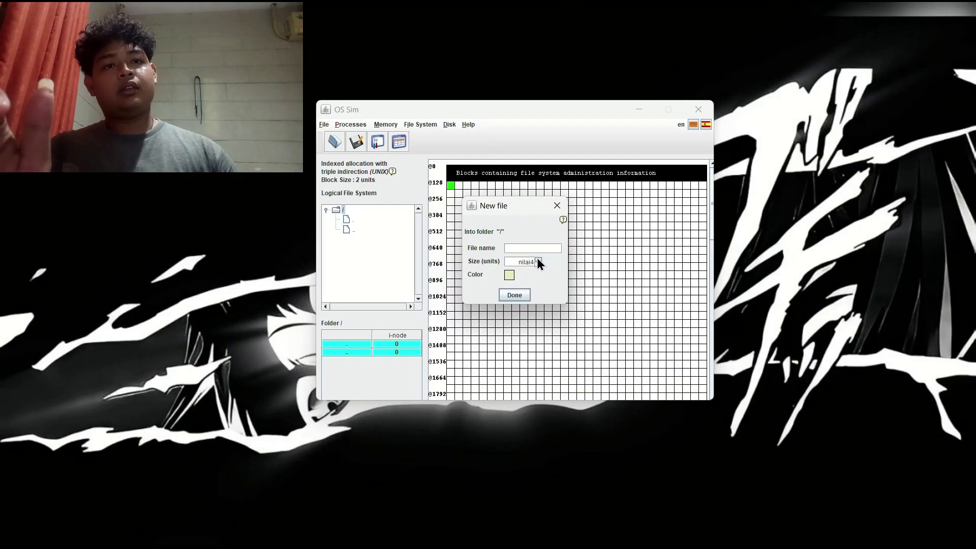
left_click(509, 275)
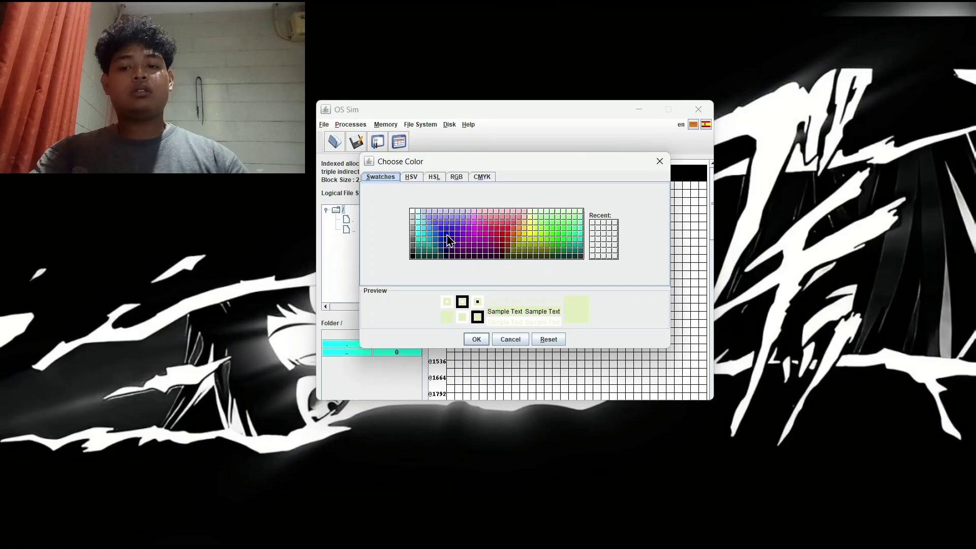
left_click(496, 222)
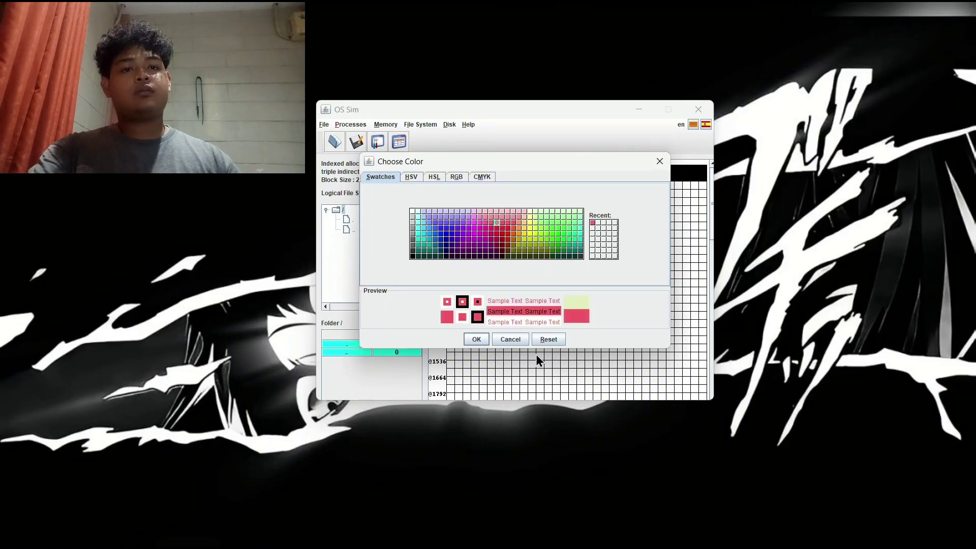
left_click(498, 222)
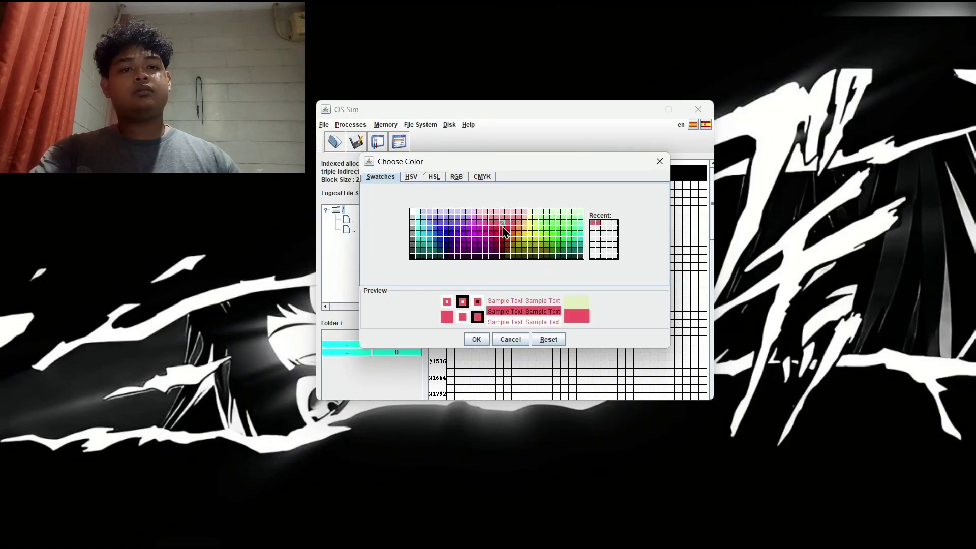
left_click(497, 228)
left_click(471, 340)
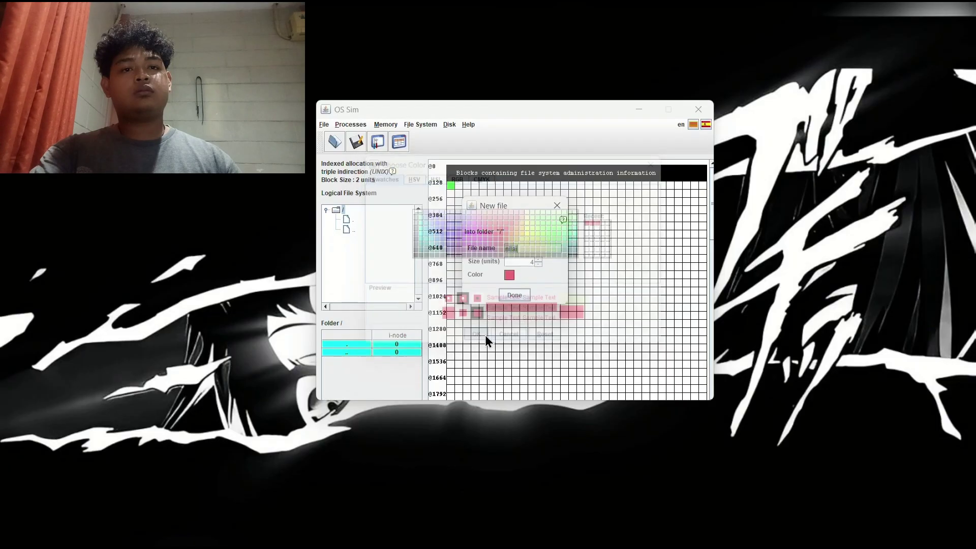
left_click(511, 297)
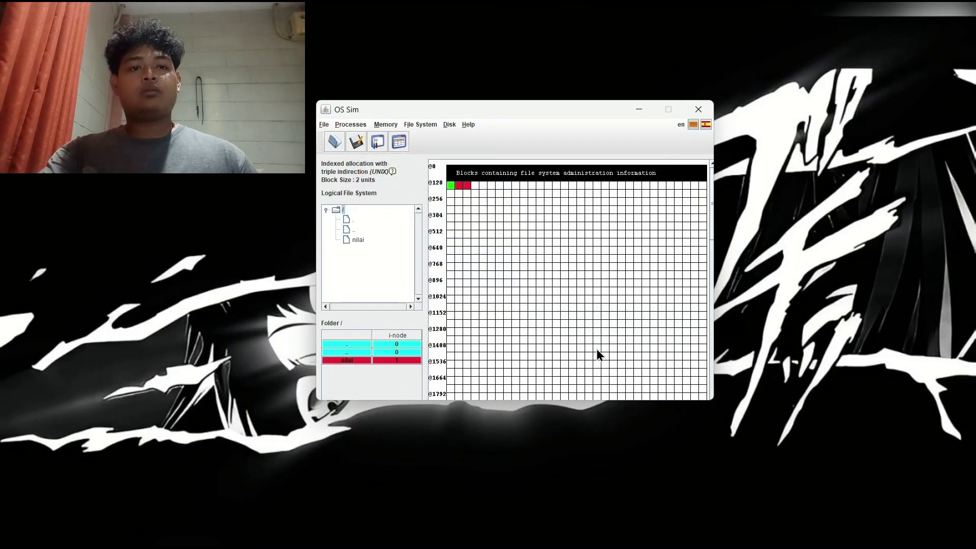
Step: Add a folder named system inside the root folder
right_click(335, 210)
left_click(377, 238)
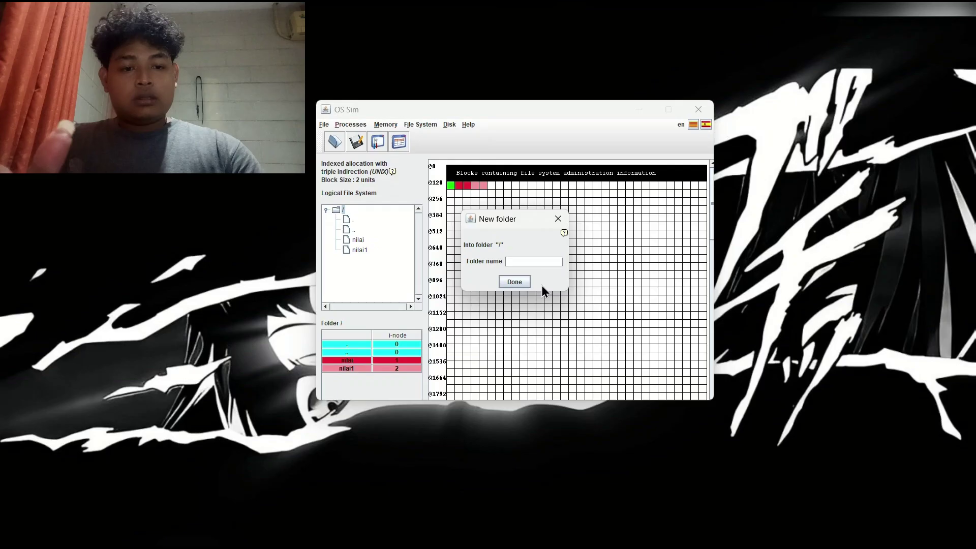
type("s")
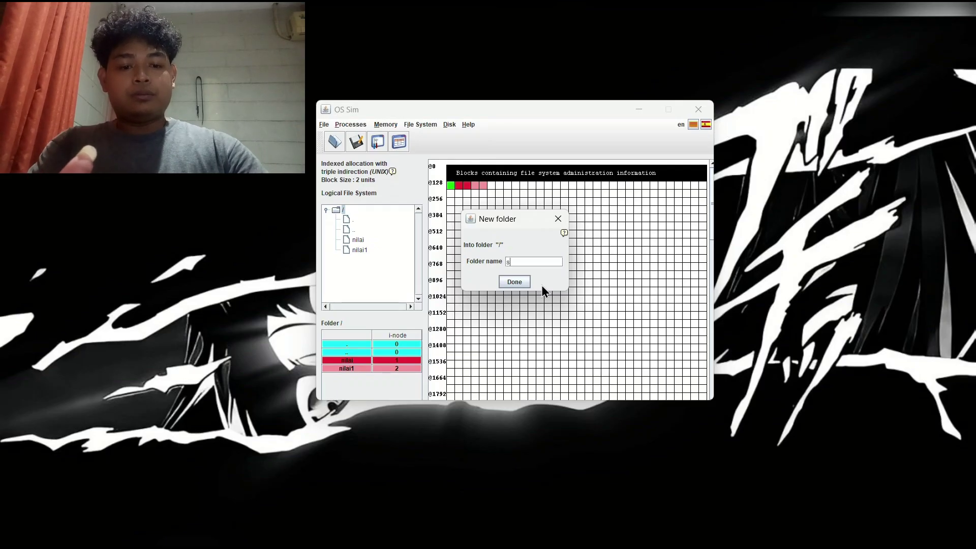
type("ystem")
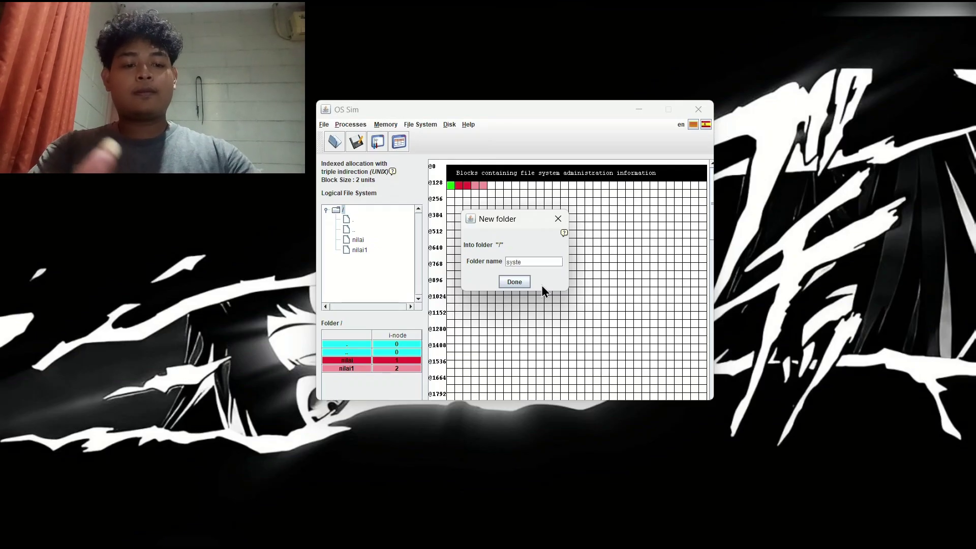
left_click(523, 281)
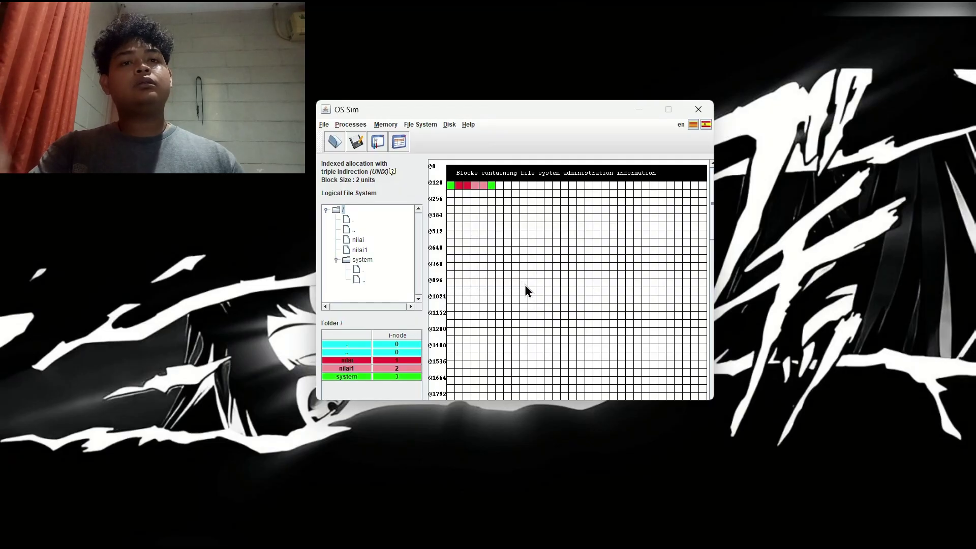
Step: Add a crimson file named temu1 with a size of 4 units to folder /system
right_click(350, 261)
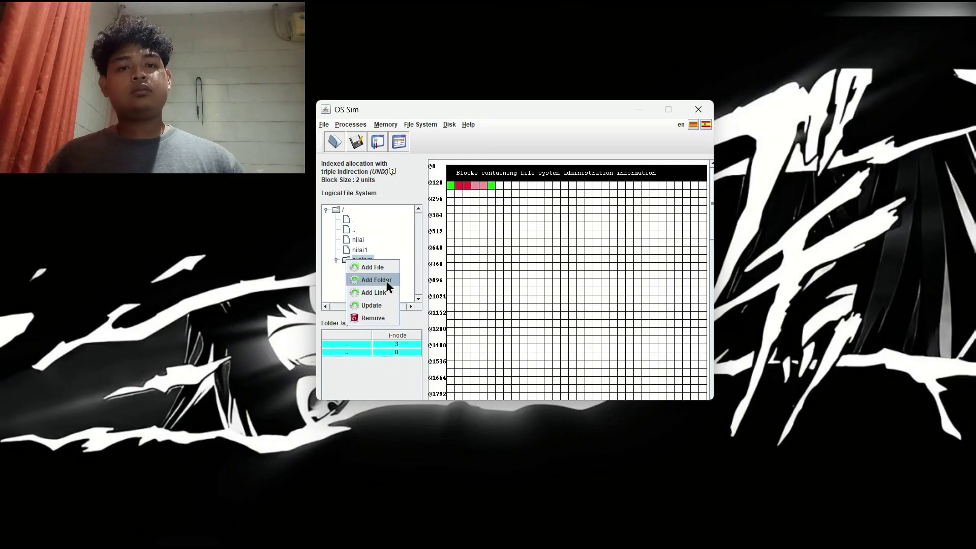
left_click(380, 265)
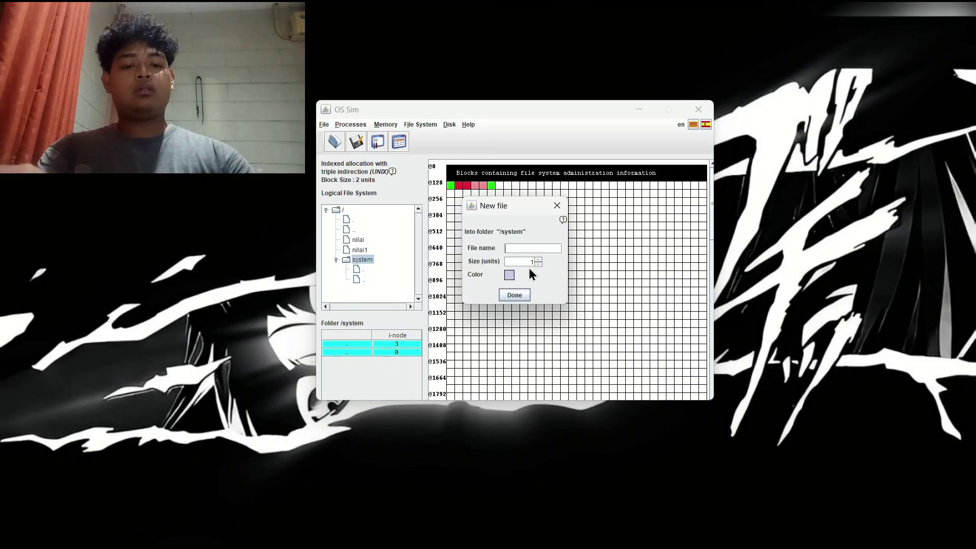
type("temu1")
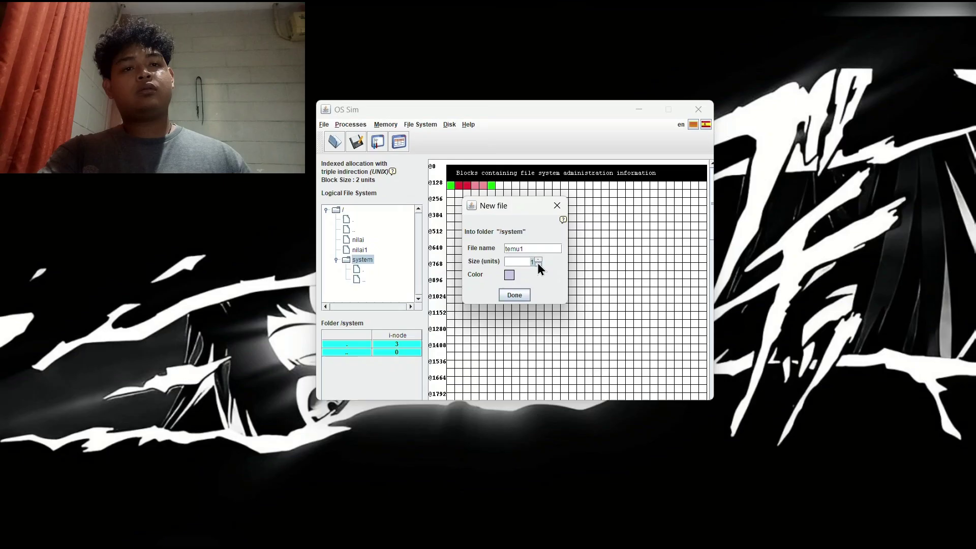
left_click(509, 275)
left_click(505, 231)
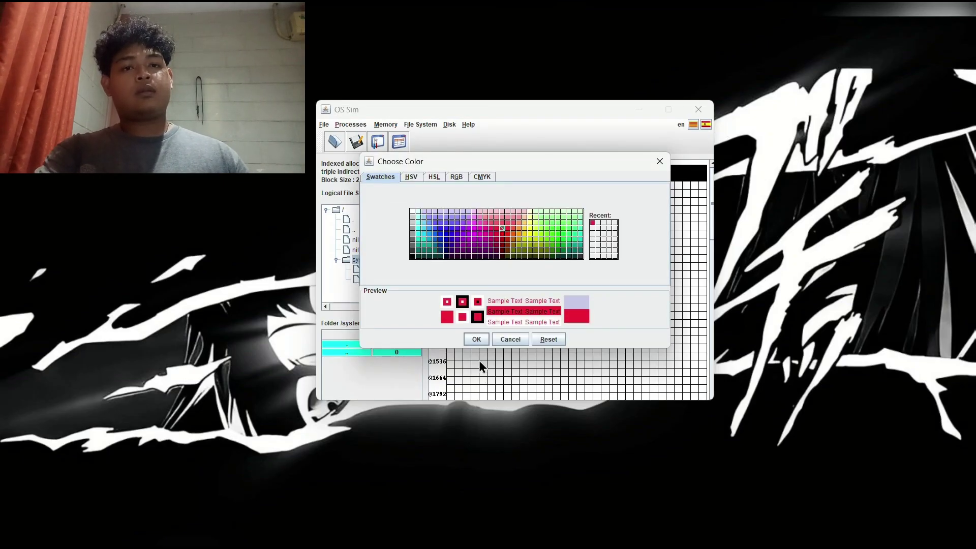
left_click(476, 339)
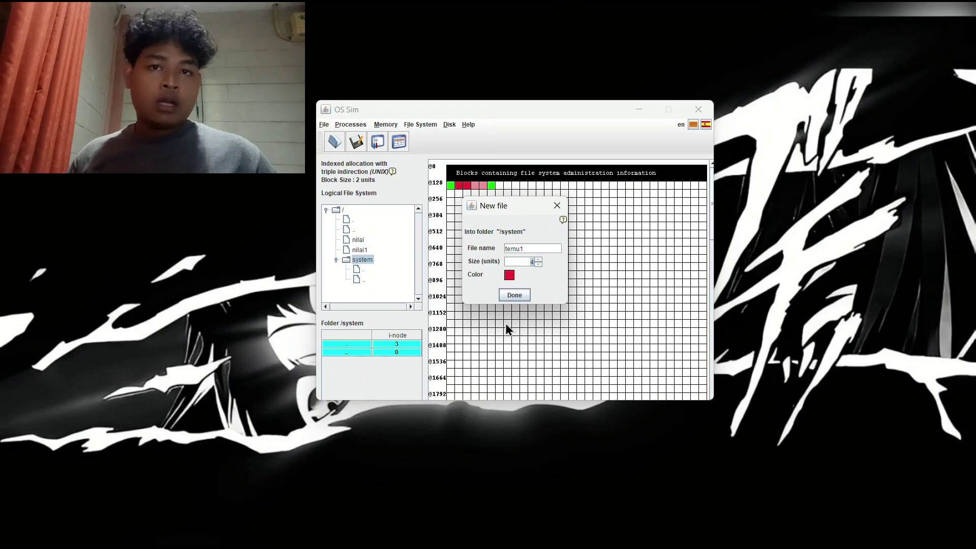
left_click(512, 298)
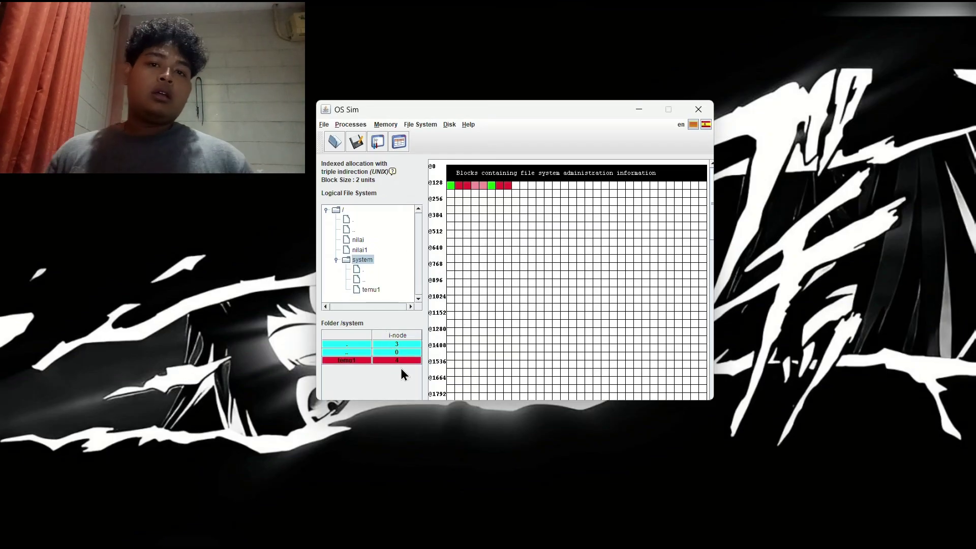
Step: Open the blocks table beside the simulator window and show the root folder's i-nodes for comparison
left_click(400, 142)
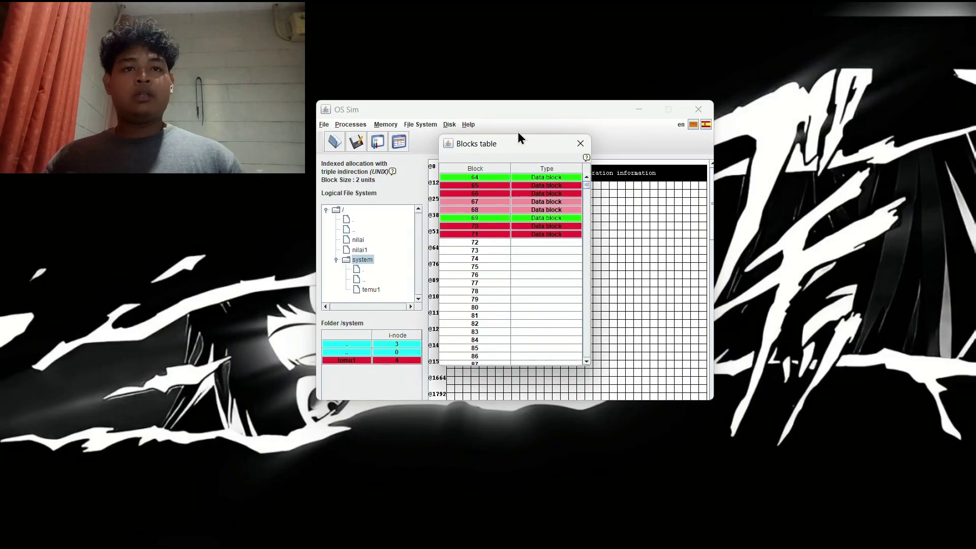
left_click_drag(509, 149, 664, 151)
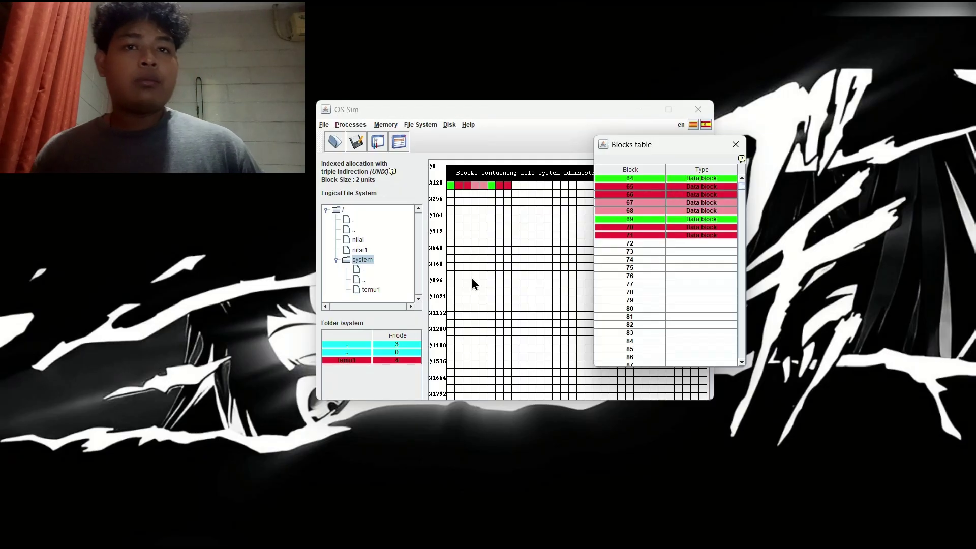
left_click(368, 223)
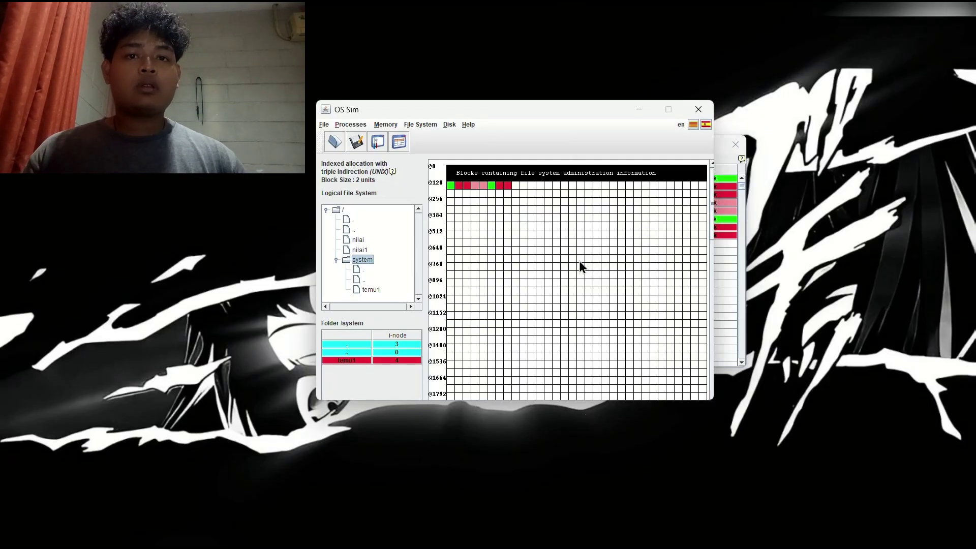
left_click(732, 317)
left_click_drag(677, 144, 793, 121)
left_click(343, 210)
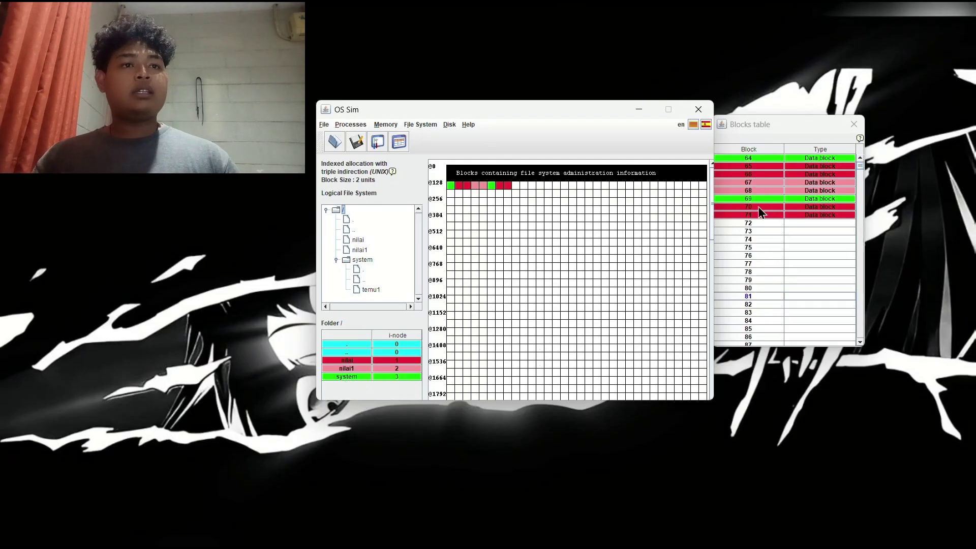
Step: Update the file nilai1 in the root folder, renaming it nilai2 and changing its color to yellow
right_click(358, 248)
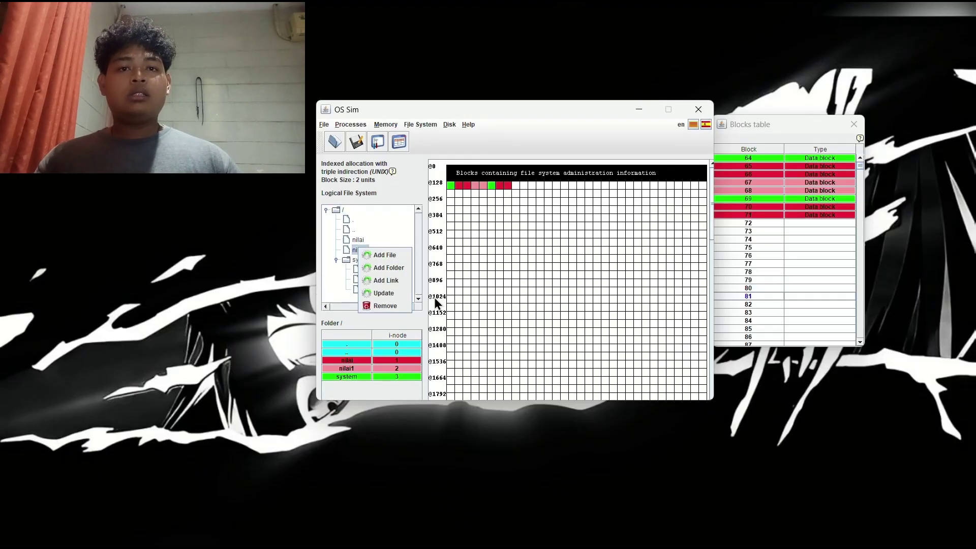
left_click(395, 295)
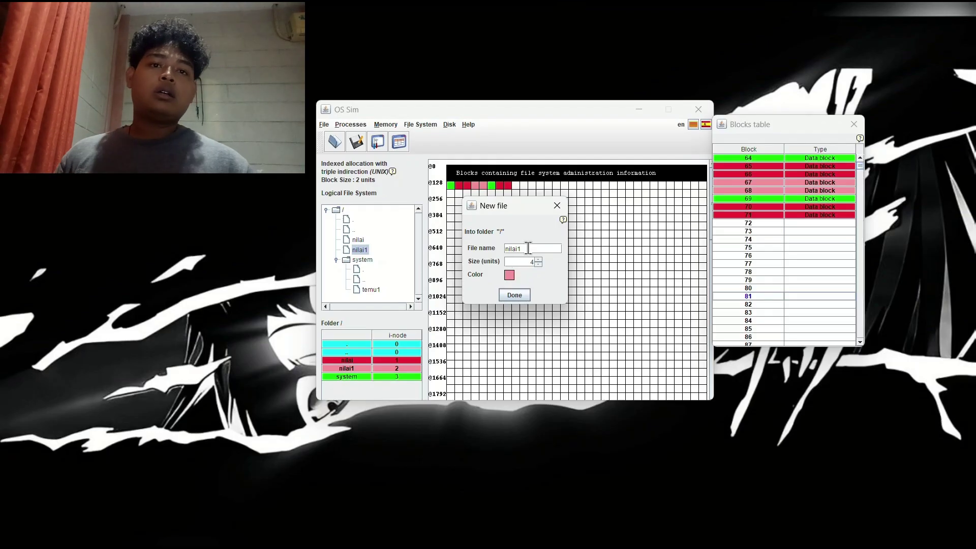
double_click(524, 249)
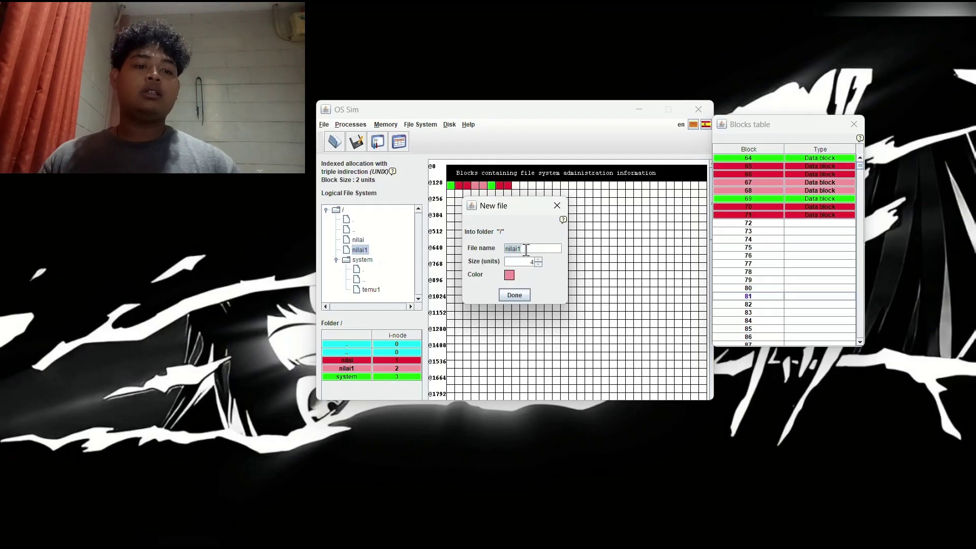
left_click(527, 246)
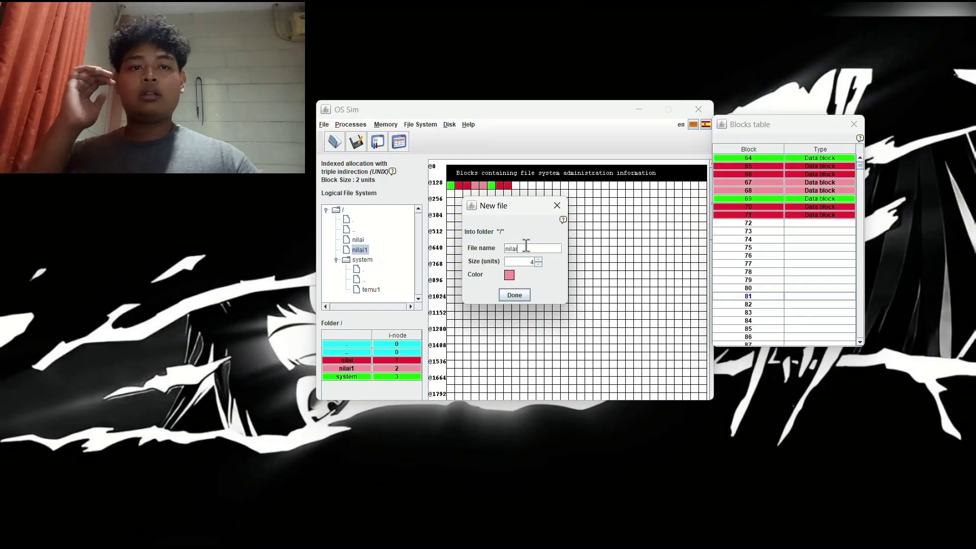
type("2")
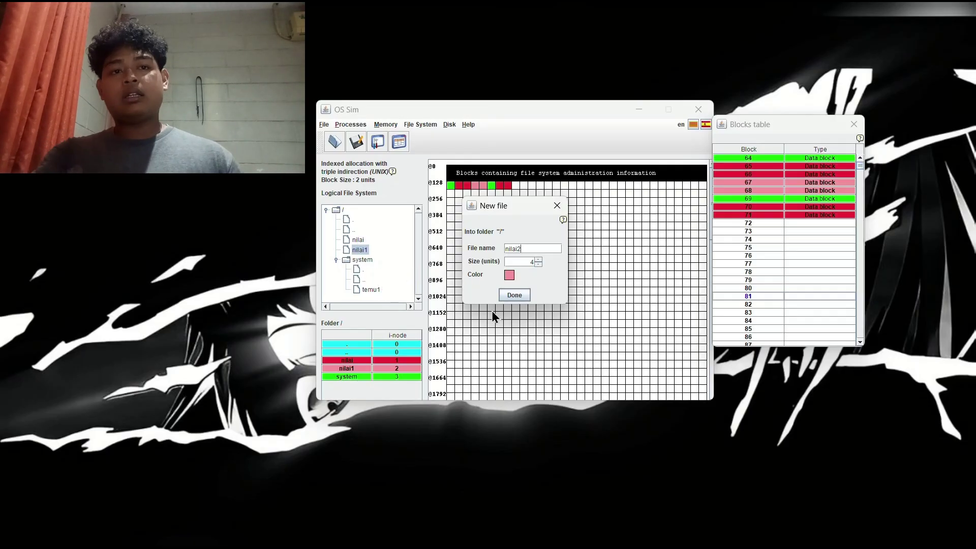
left_click(506, 276)
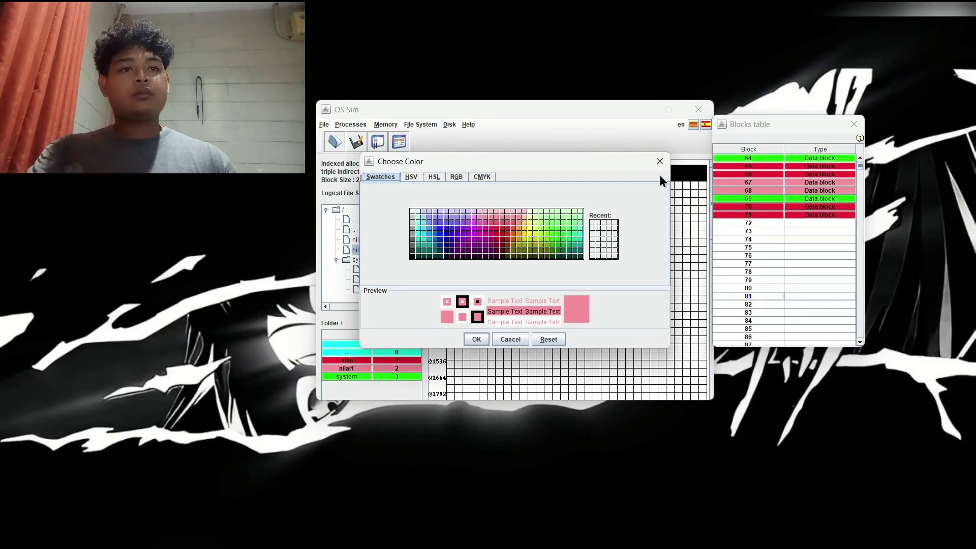
left_click(529, 235)
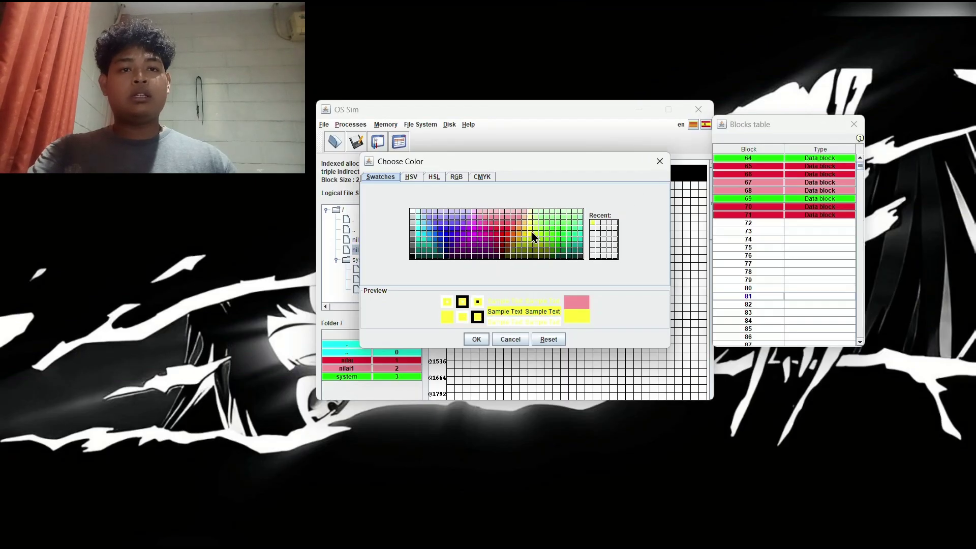
left_click(472, 339)
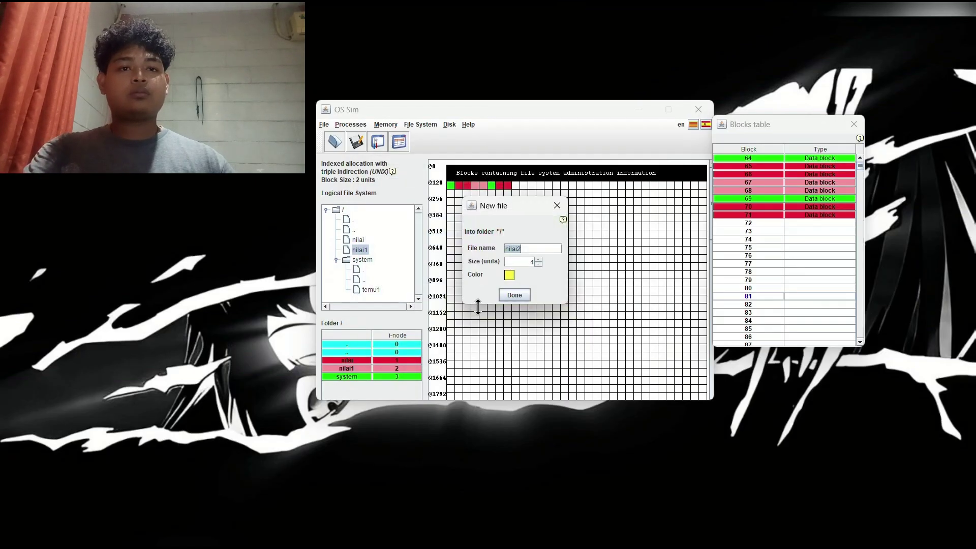
left_click(515, 296)
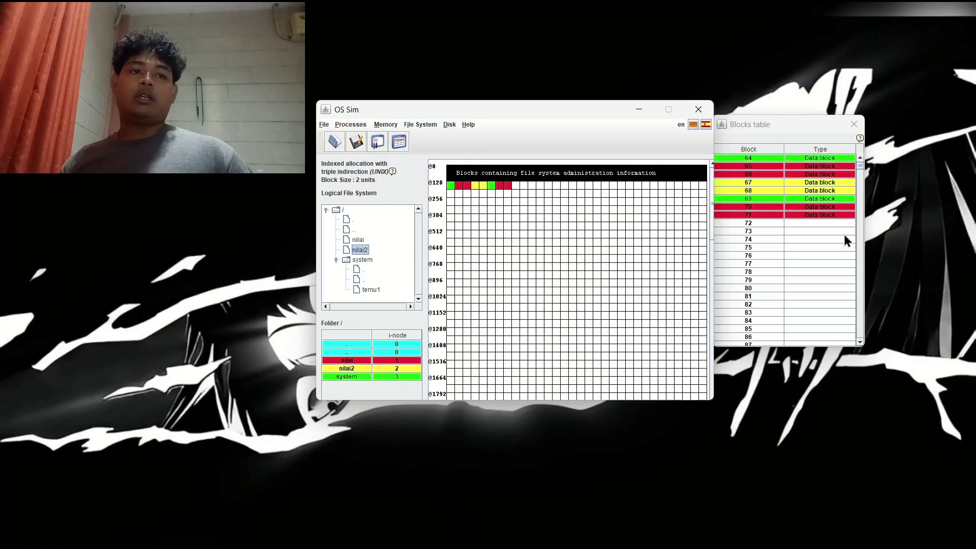
Step: Move the blocks table clear of the simulator window and select the root folder to examine its i-nodes and blocks
left_click(782, 251)
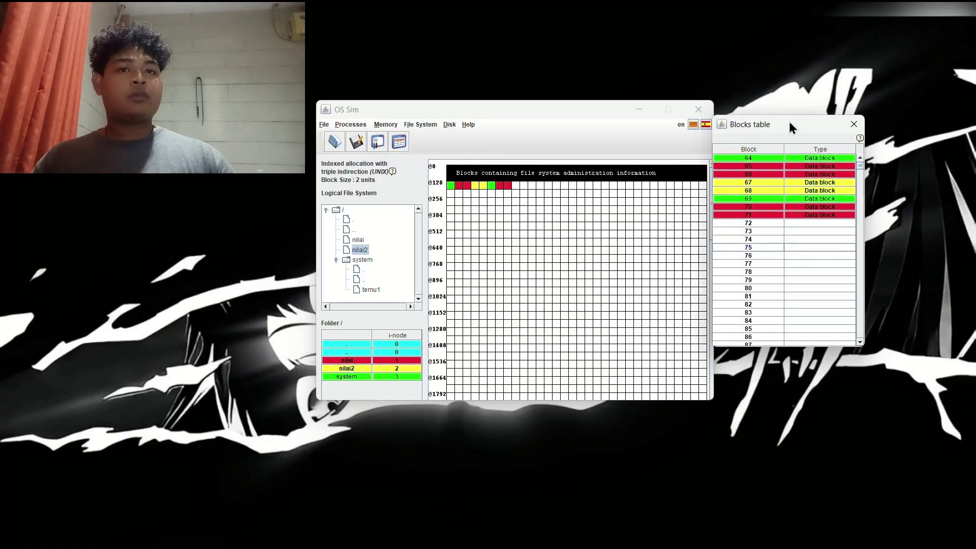
left_click_drag(788, 121, 831, 124)
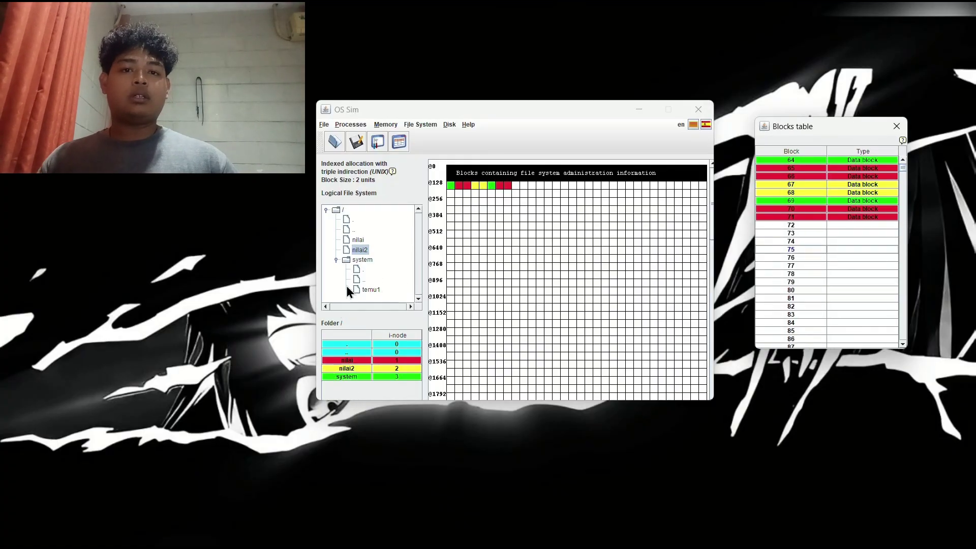
left_click(343, 210)
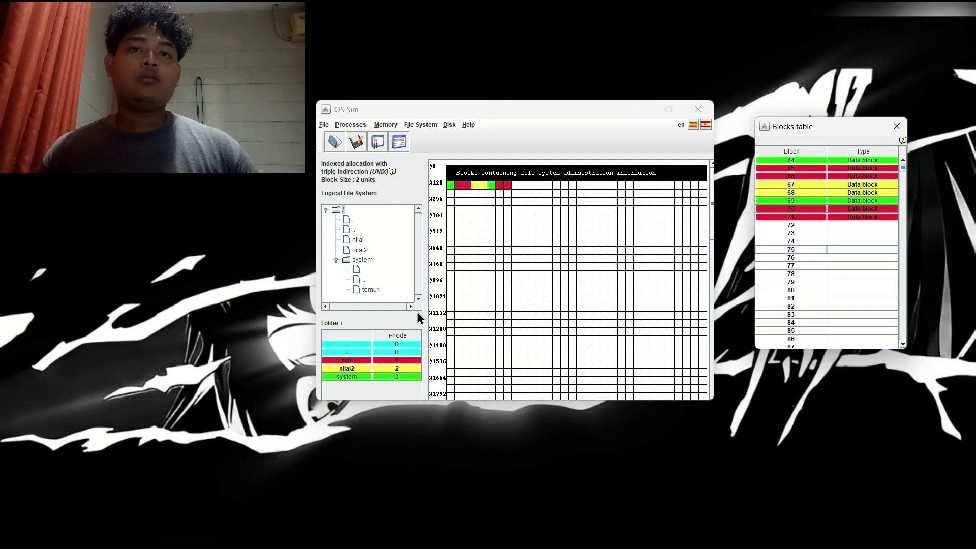
left_click(422, 15)
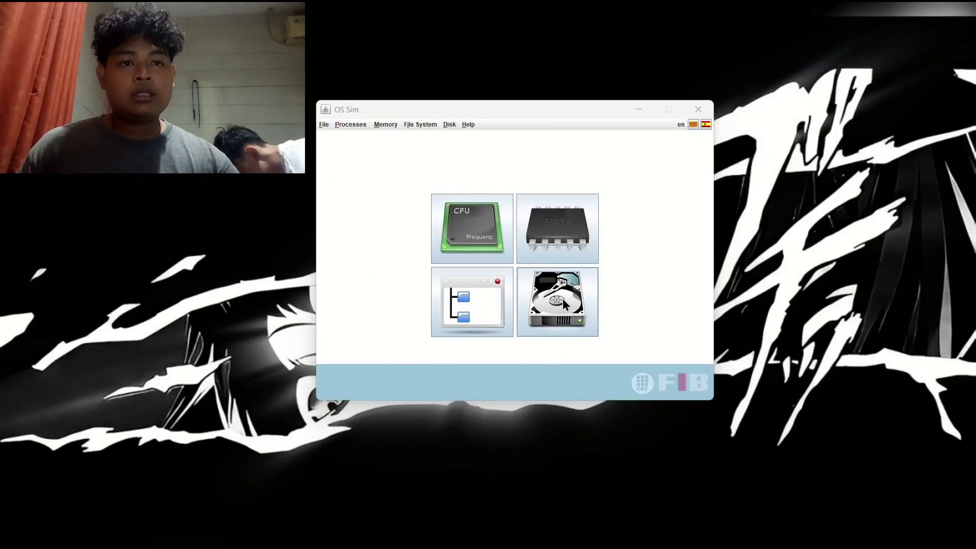
Step: Open the disk scheduling simulation with the First In First Out (FIFO) algorithm and an initial head position of 0
left_click(559, 301)
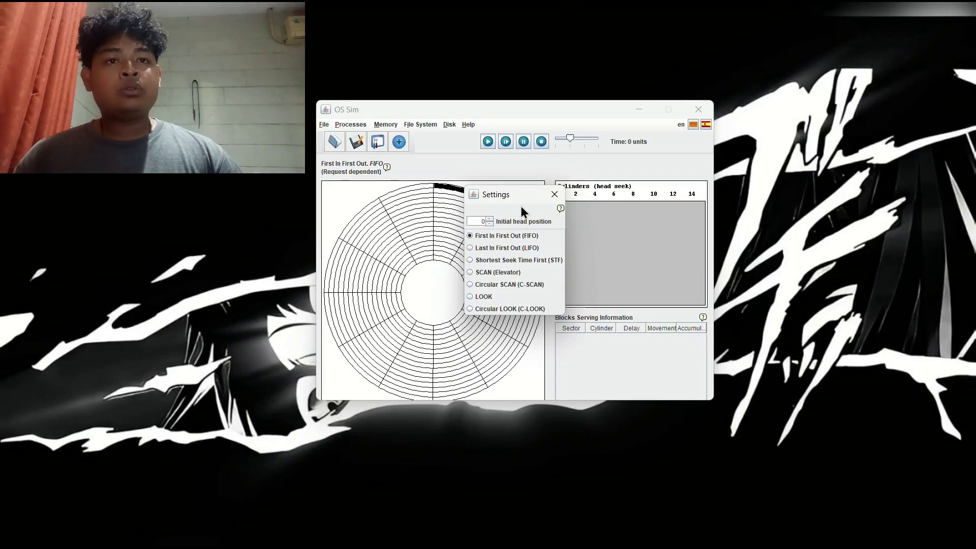
left_click_drag(526, 196, 630, 198)
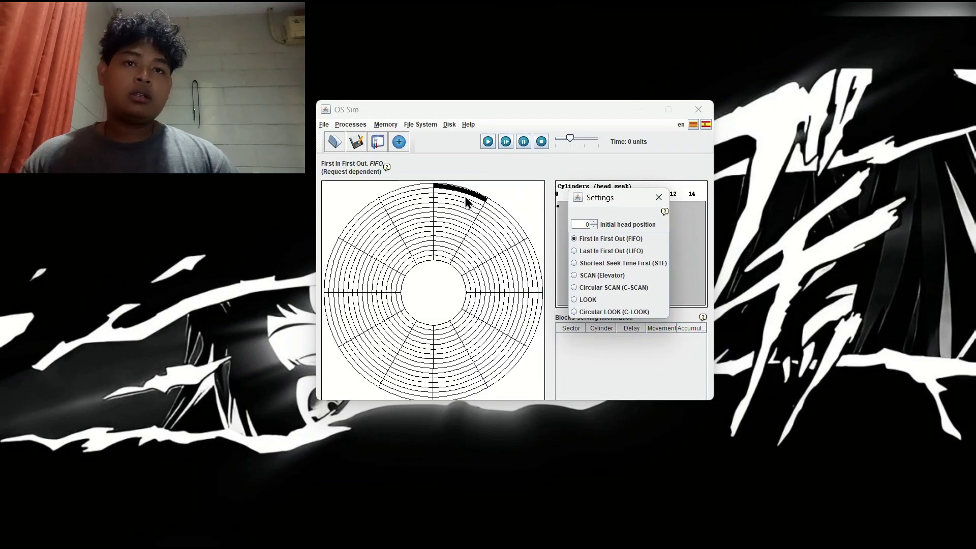
left_click(594, 222)
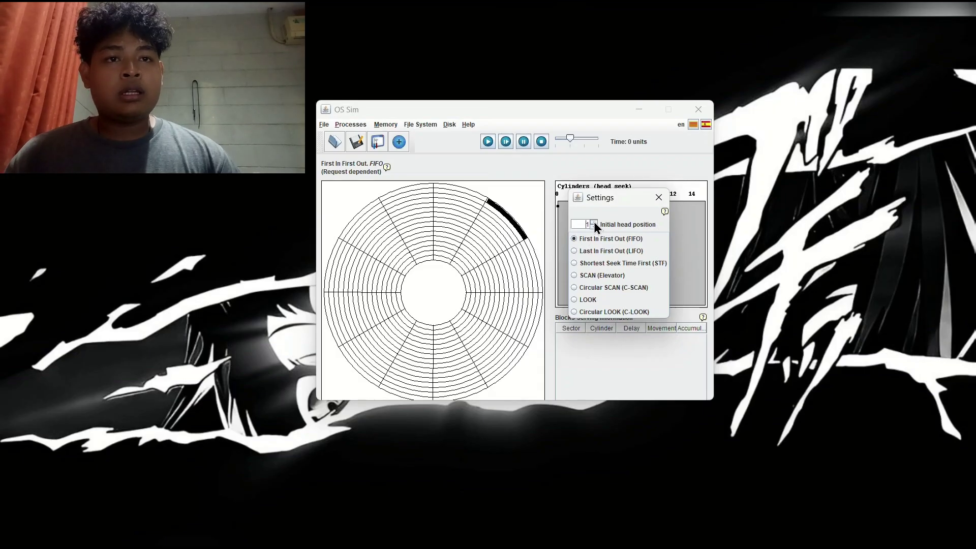
left_click_drag(594, 222, 593, 222)
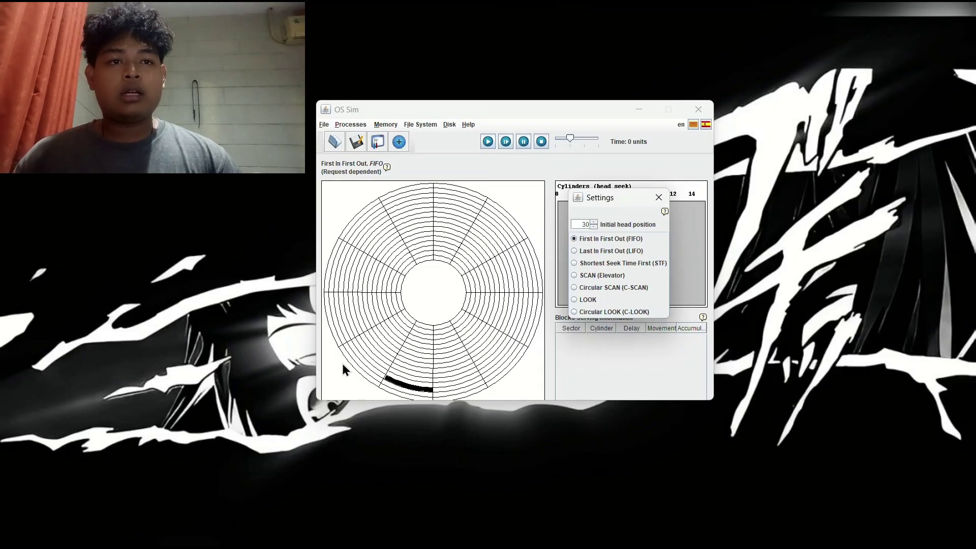
left_click_drag(593, 228, 594, 227)
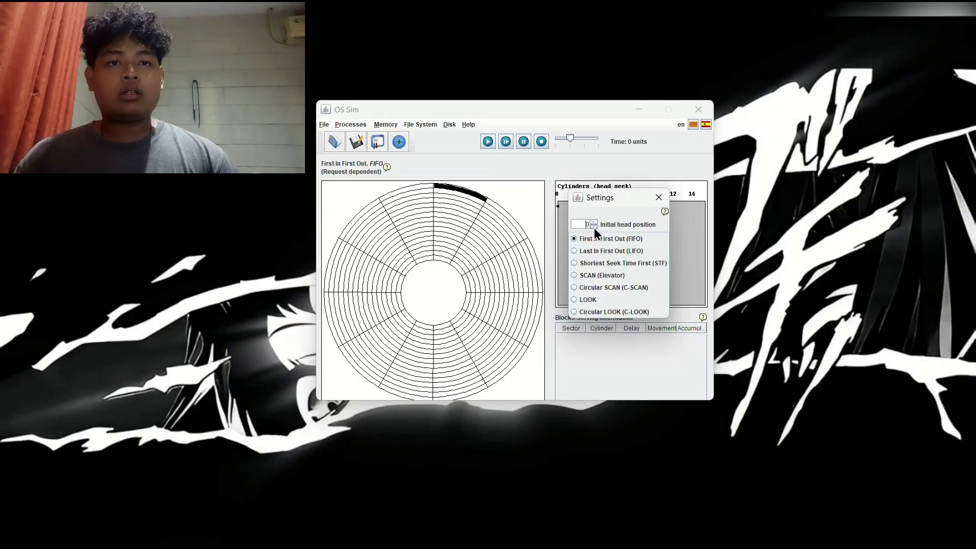
left_click(660, 199)
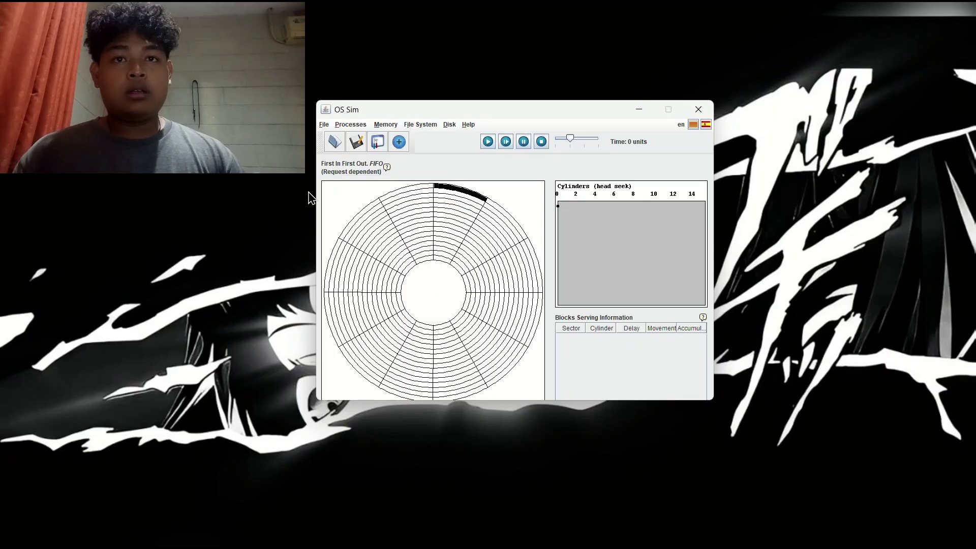
Step: Add a blue disk request for sector 8 with a delay of 0
left_click(401, 141)
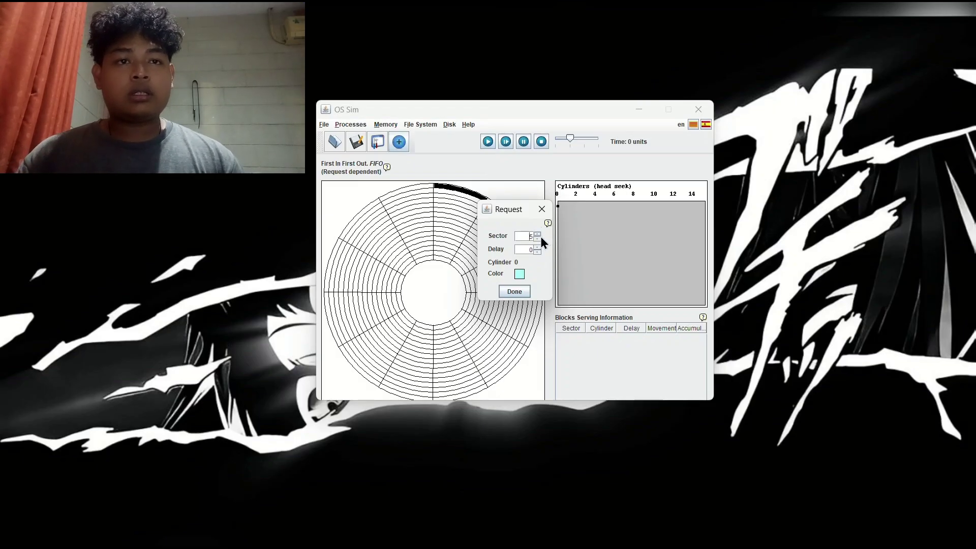
left_click(538, 234)
left_click(538, 234)
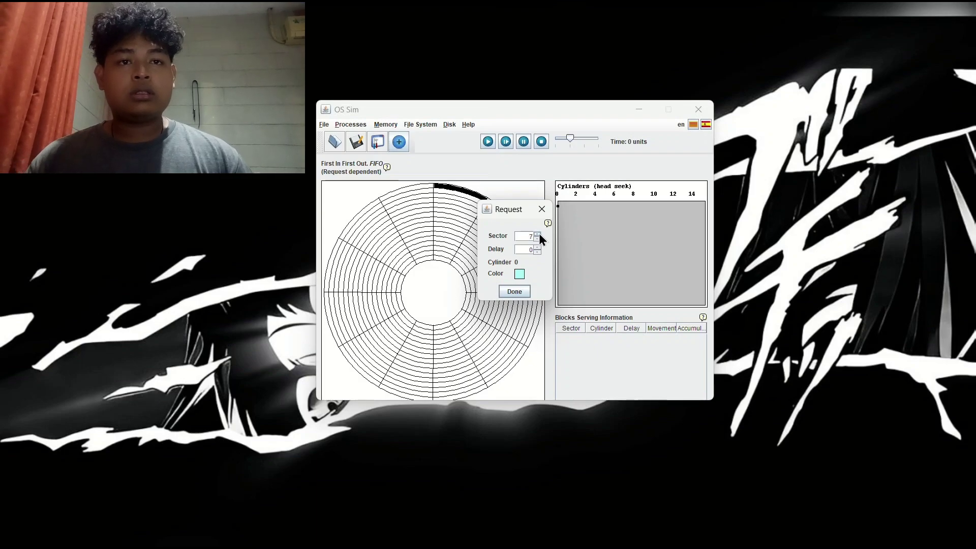
left_click(538, 233)
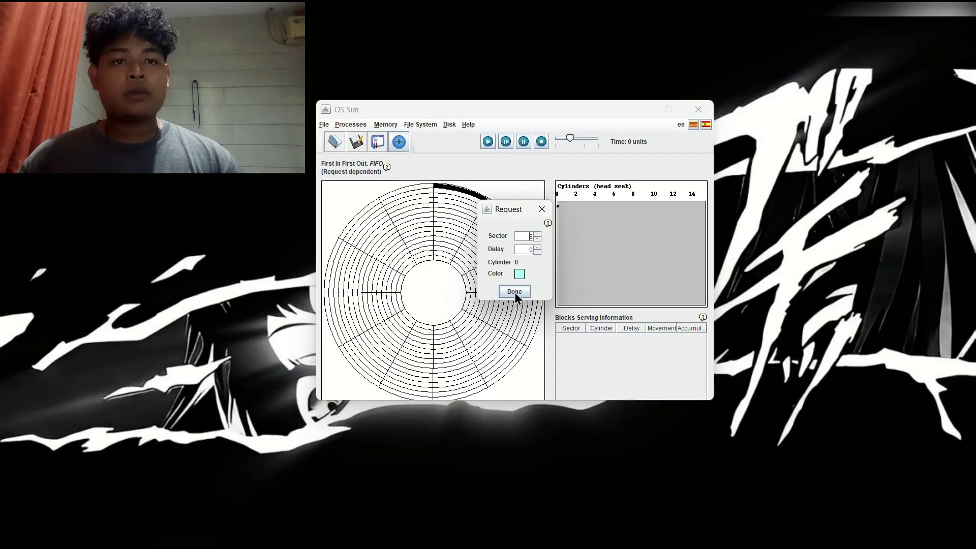
left_click(520, 273)
left_click(452, 228)
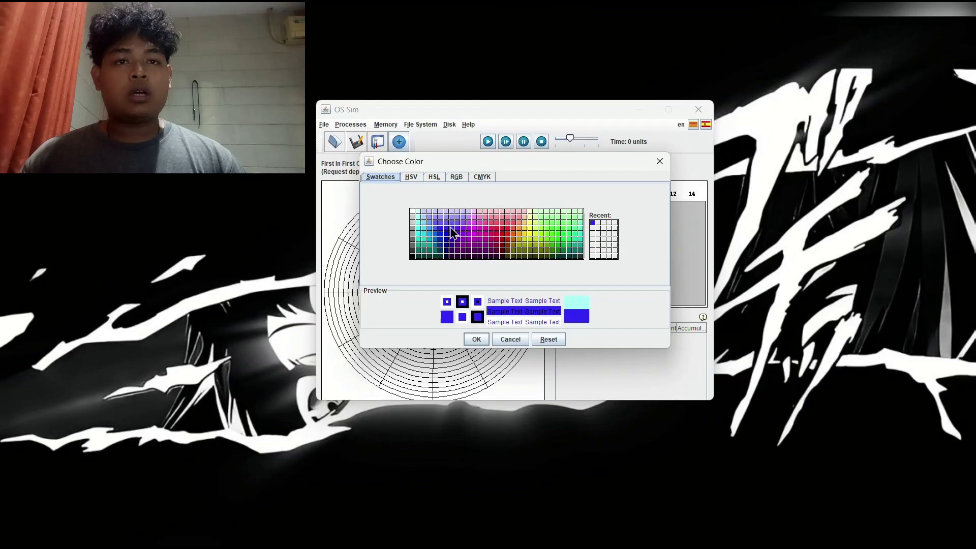
left_click(477, 337)
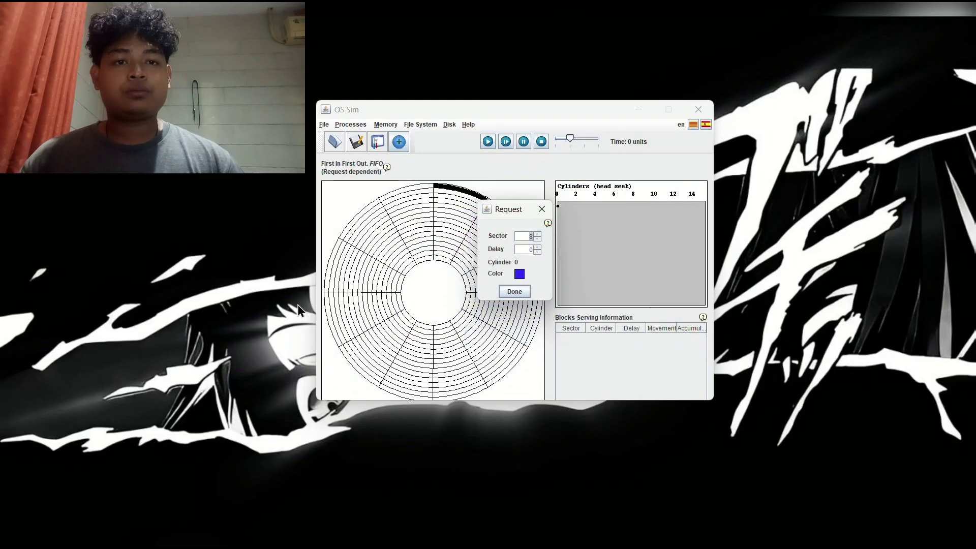
left_click(513, 291)
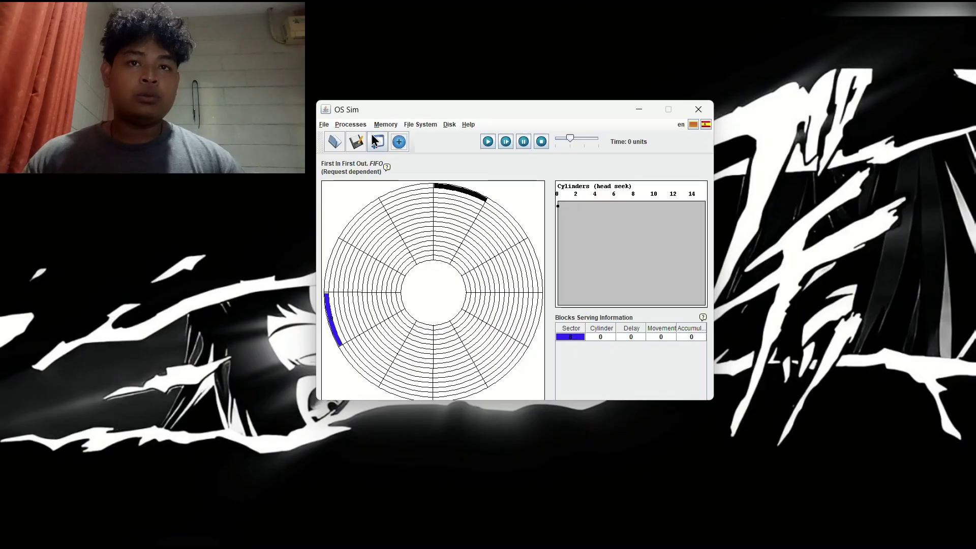
Step: Add a crimson disk request for sector 10 with a delay of 0
left_click(399, 141)
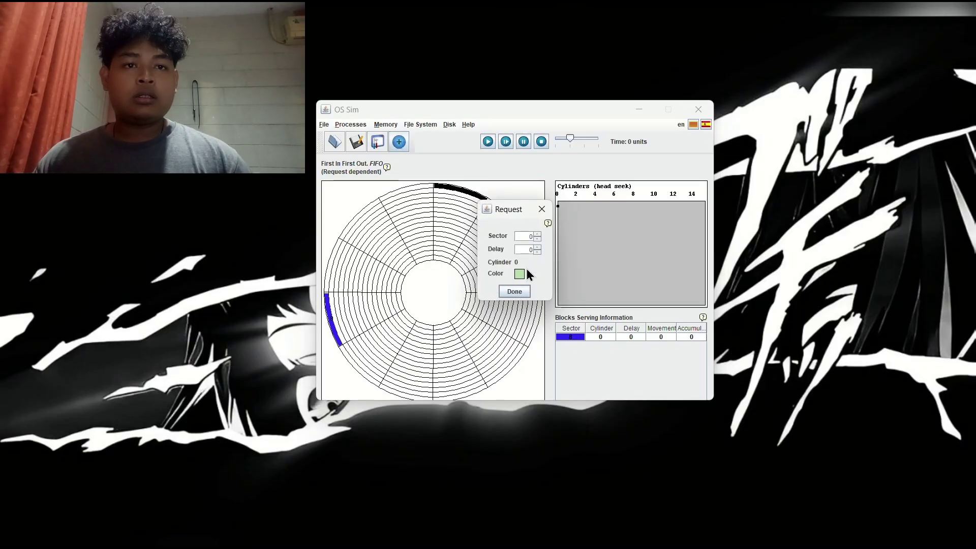
left_click(537, 234)
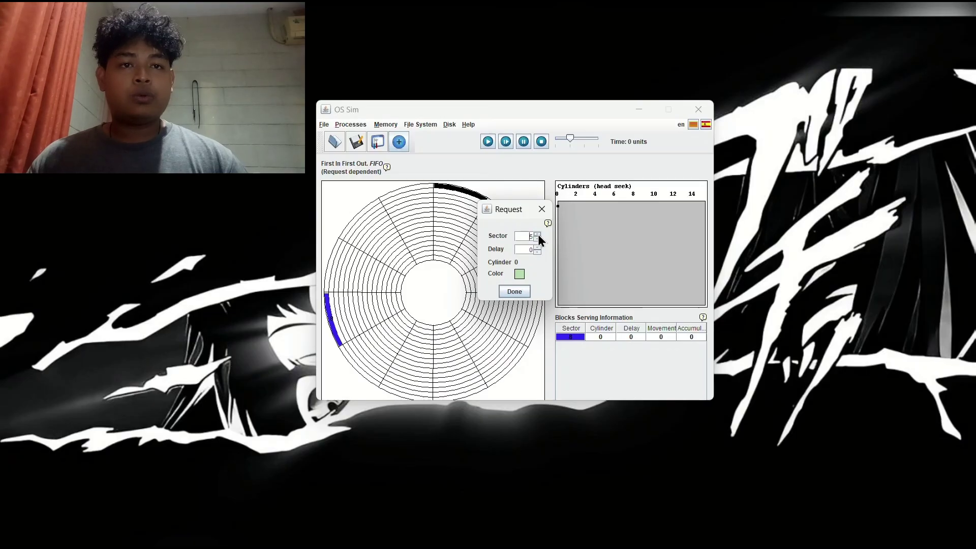
left_click(519, 274)
left_click(492, 234)
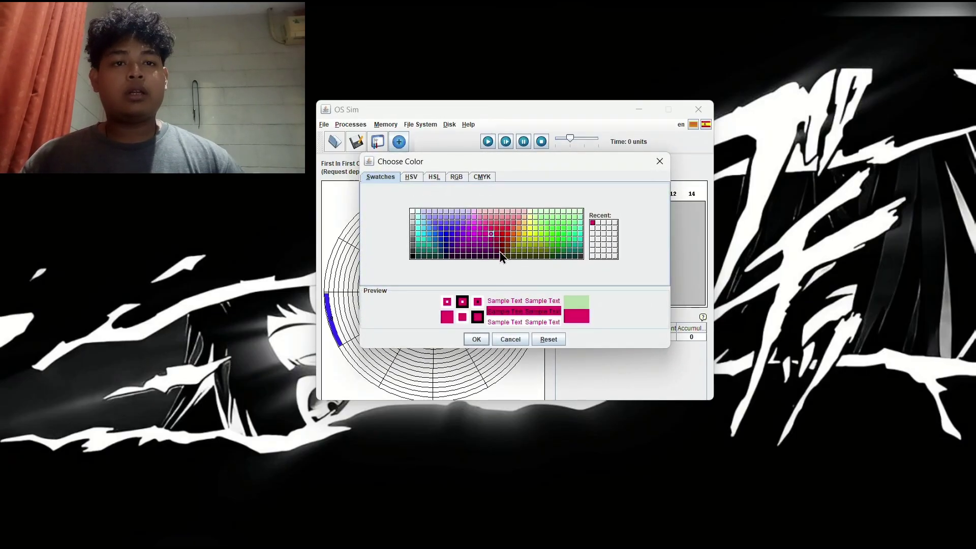
left_click(496, 235)
left_click(478, 341)
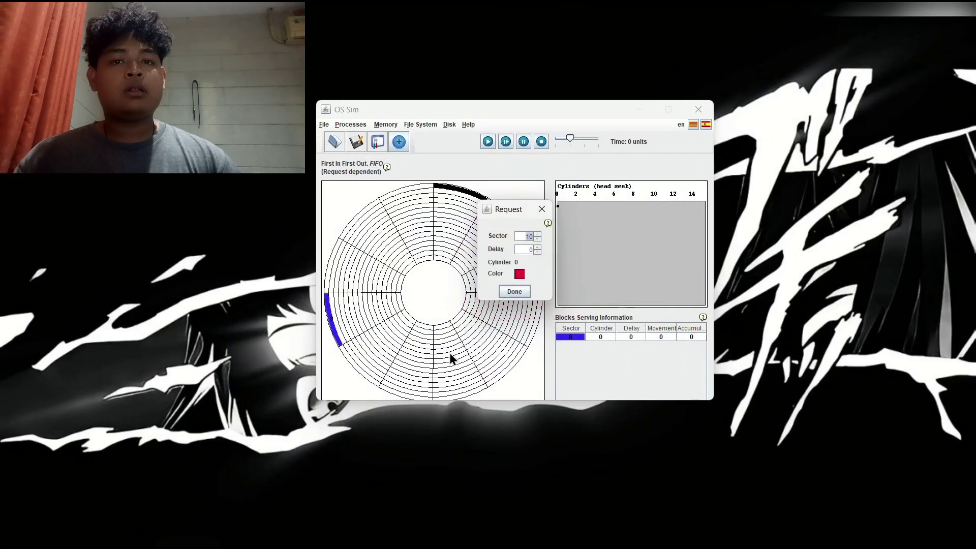
left_click(518, 294)
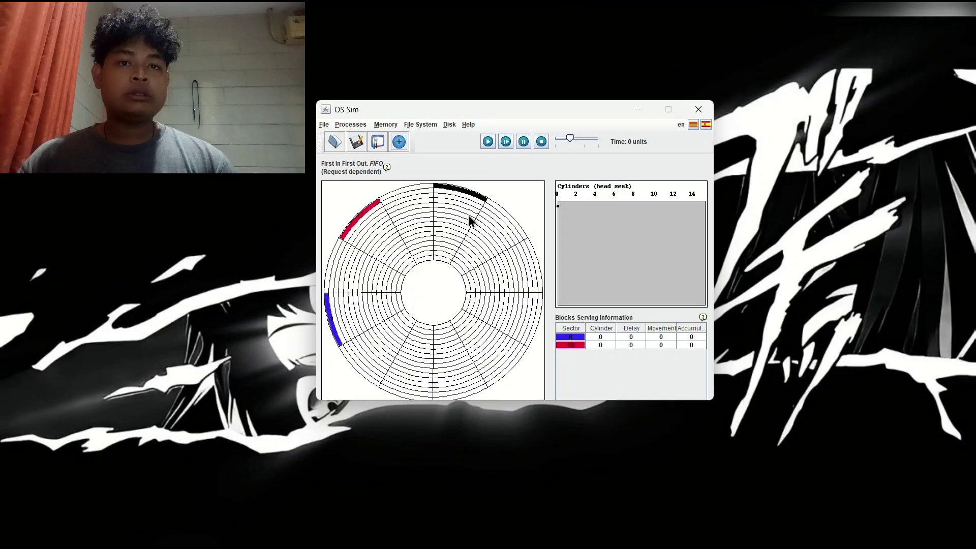
Step: Add a yellow disk request for sector 4 with a delay of 0
left_click(399, 142)
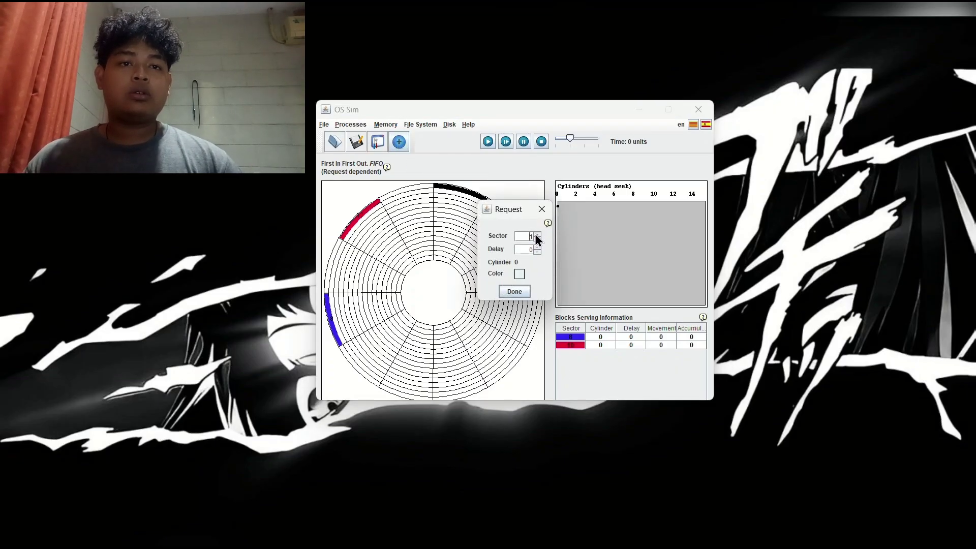
left_click(536, 234)
left_click(536, 235)
left_click(536, 235)
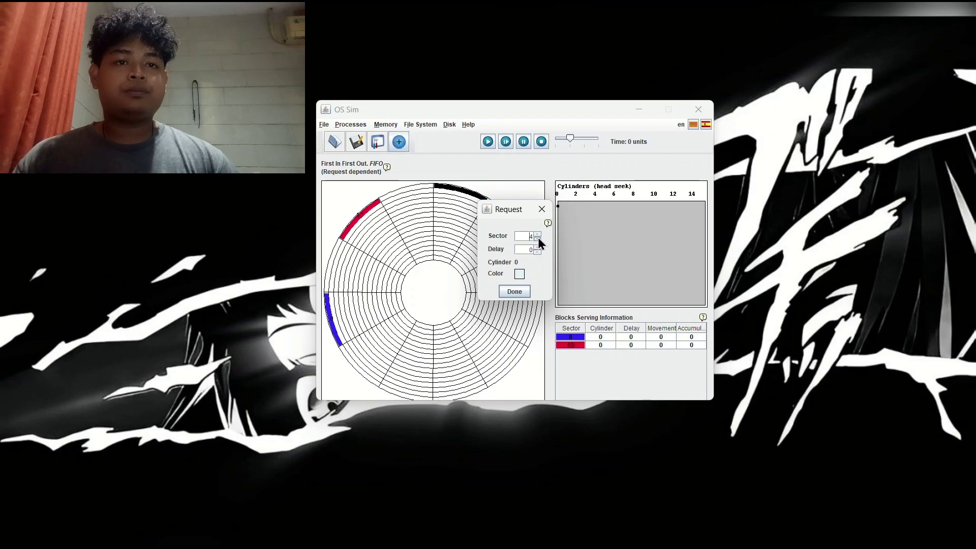
left_click(520, 278)
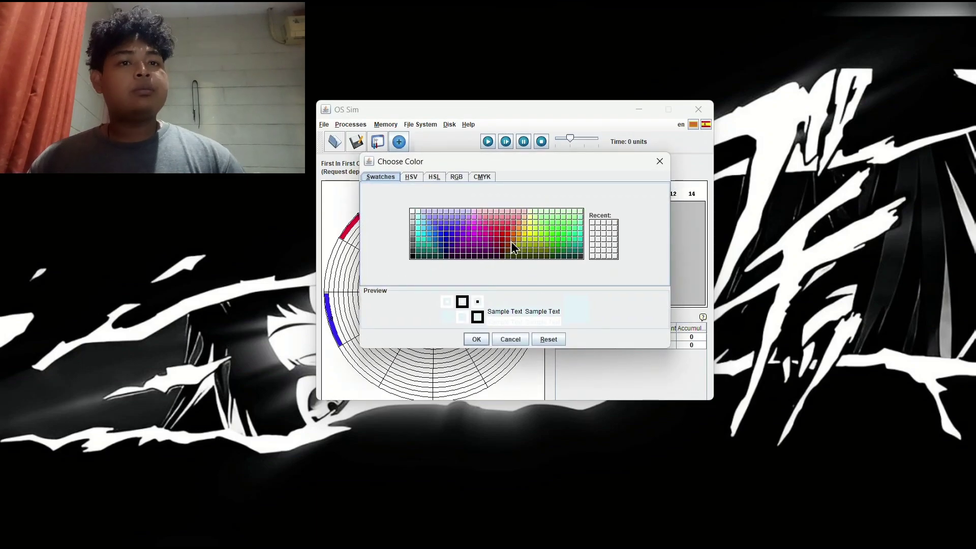
left_click(530, 229)
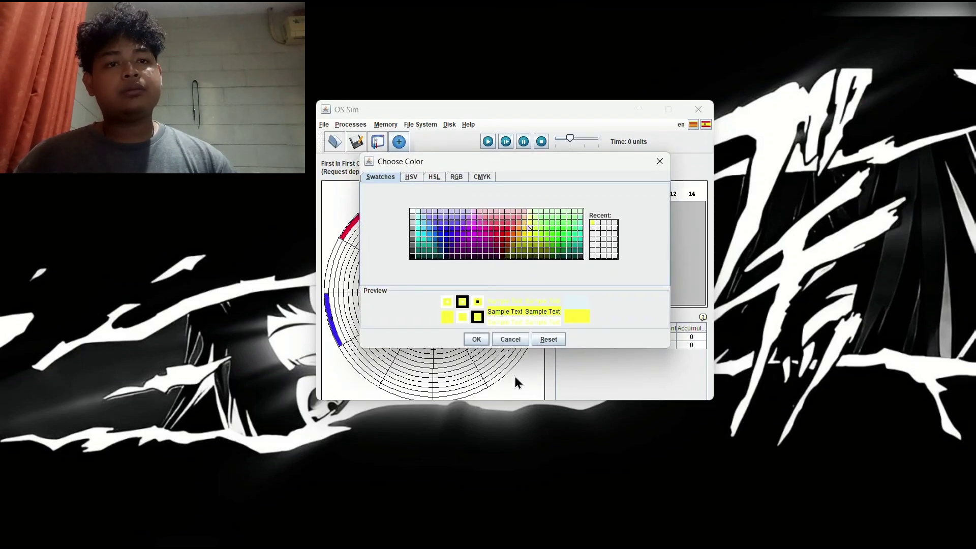
left_click(479, 343)
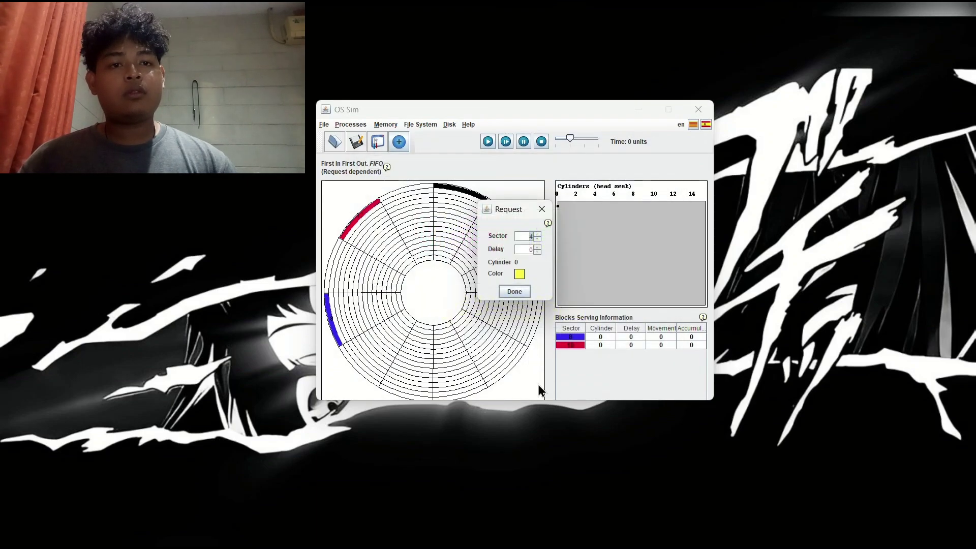
left_click(514, 291)
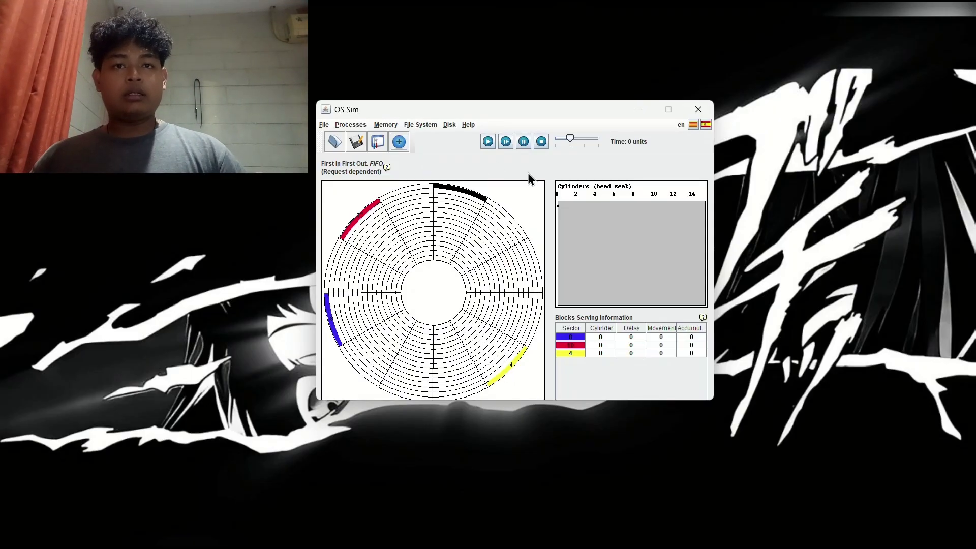
Step: Run the FIFO simulation with the requests for sectors 8, 10 and 4, and reset it to the start
left_click(488, 142)
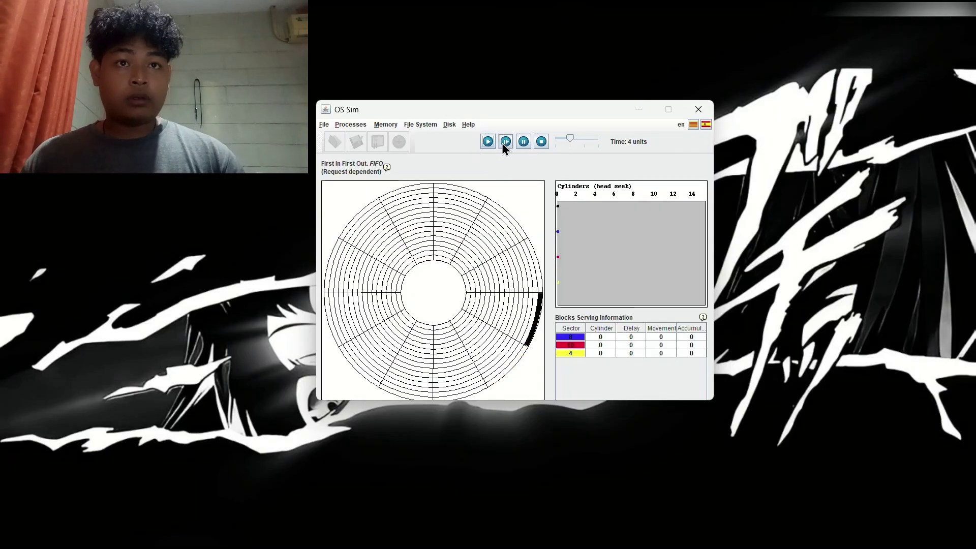
left_click(542, 142)
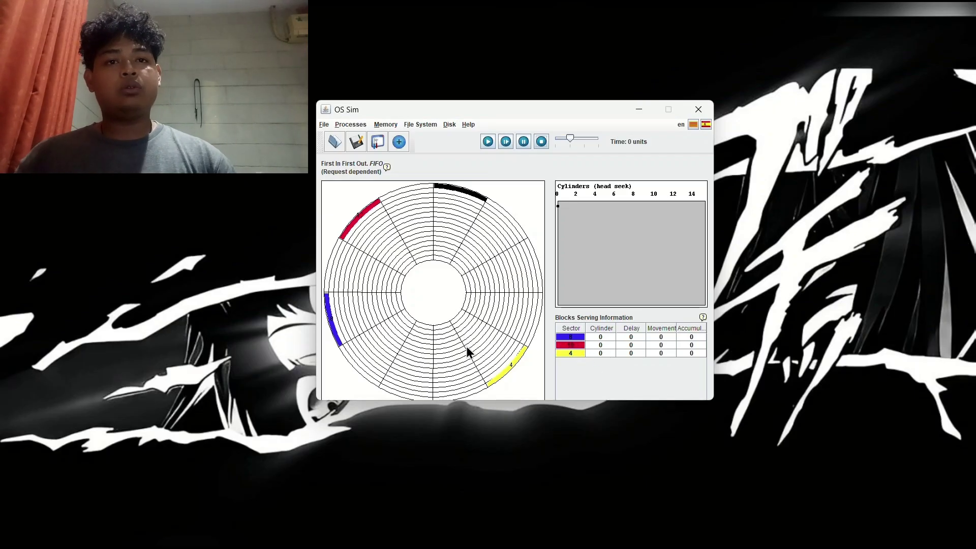
Step: Add a green disk request for sector 50 with a delay of 0
left_click(400, 141)
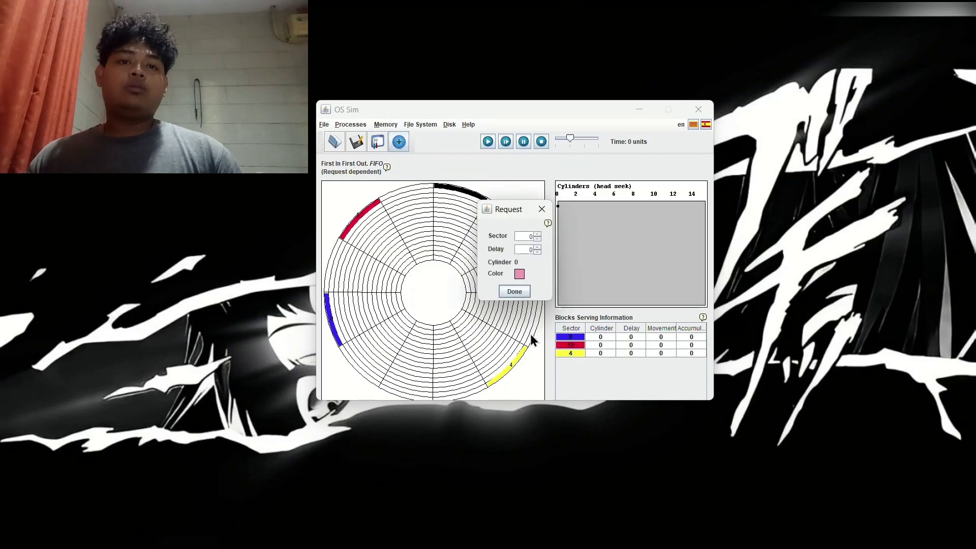
left_click(538, 234)
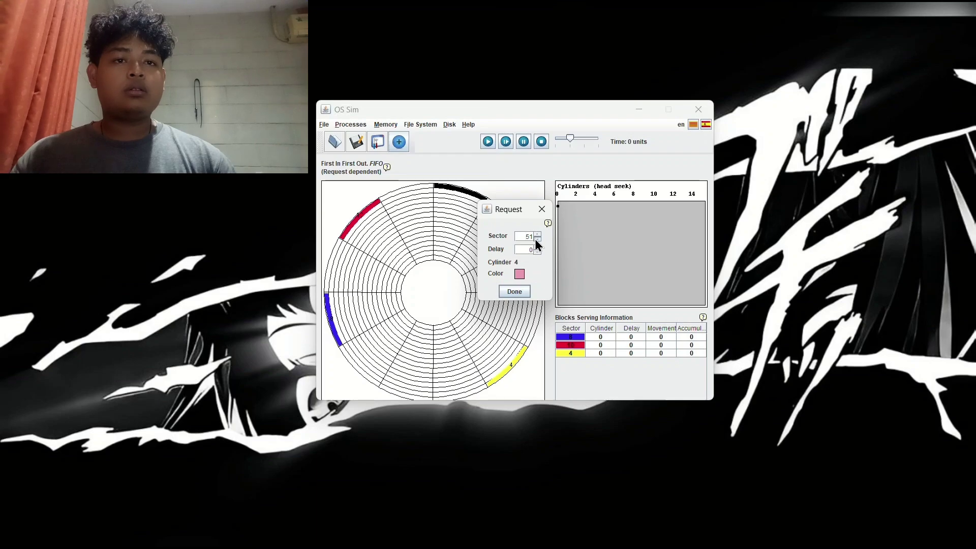
left_click(519, 274)
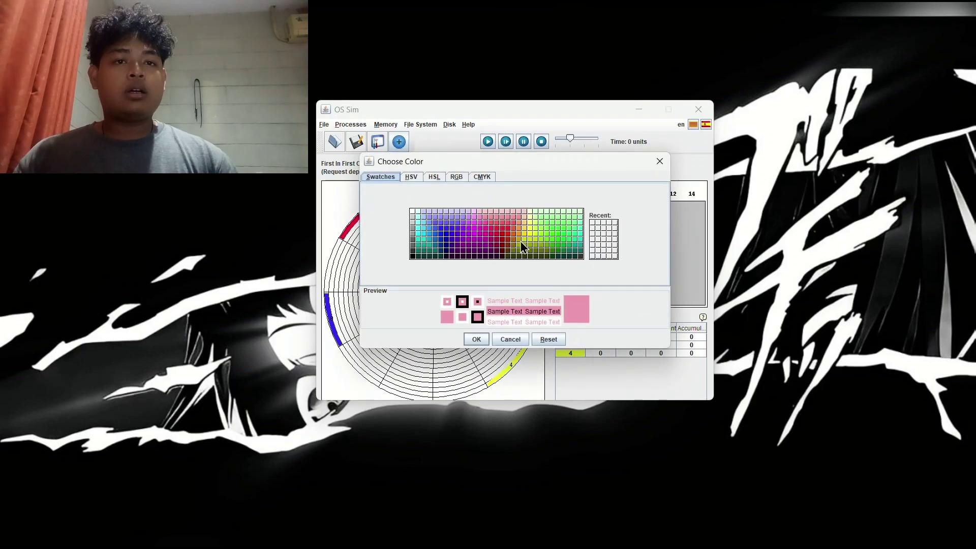
left_click(559, 229)
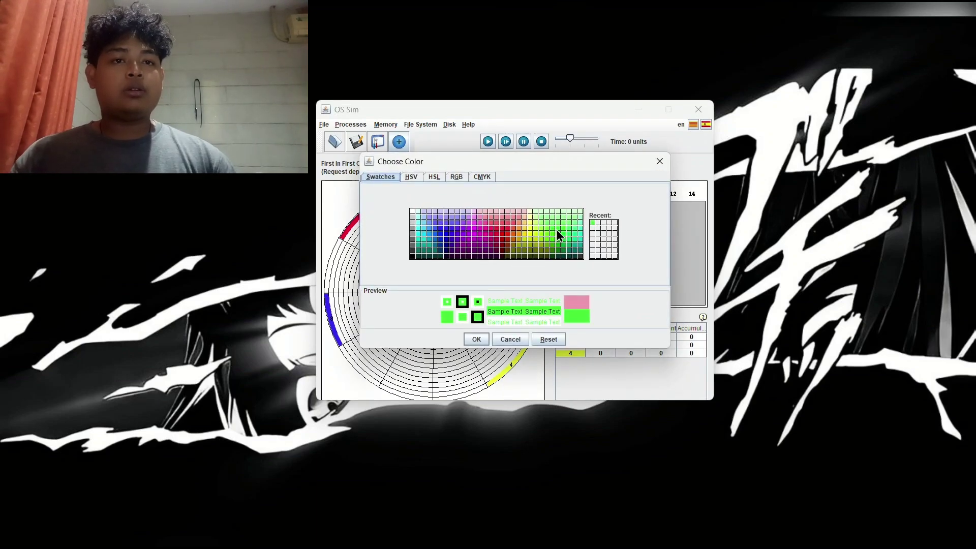
left_click(477, 339)
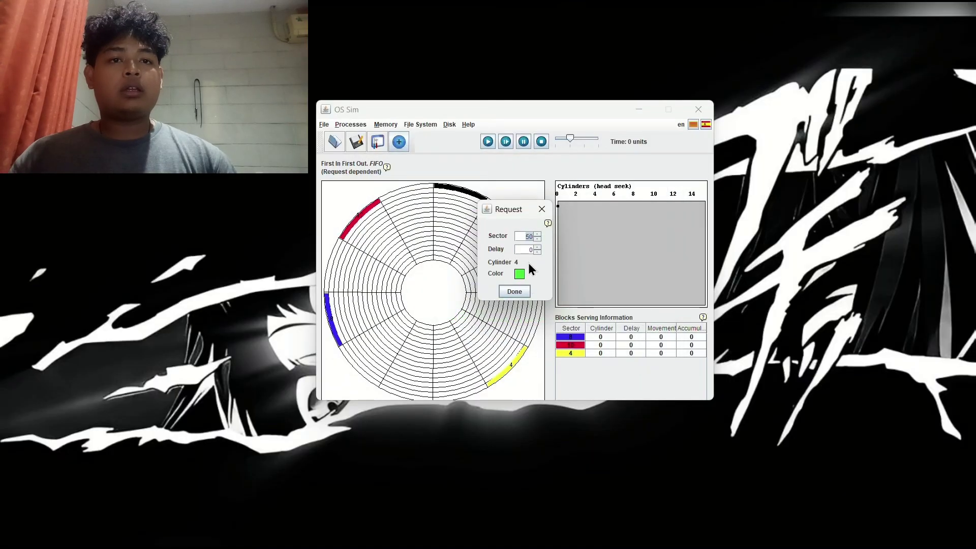
left_click(515, 292)
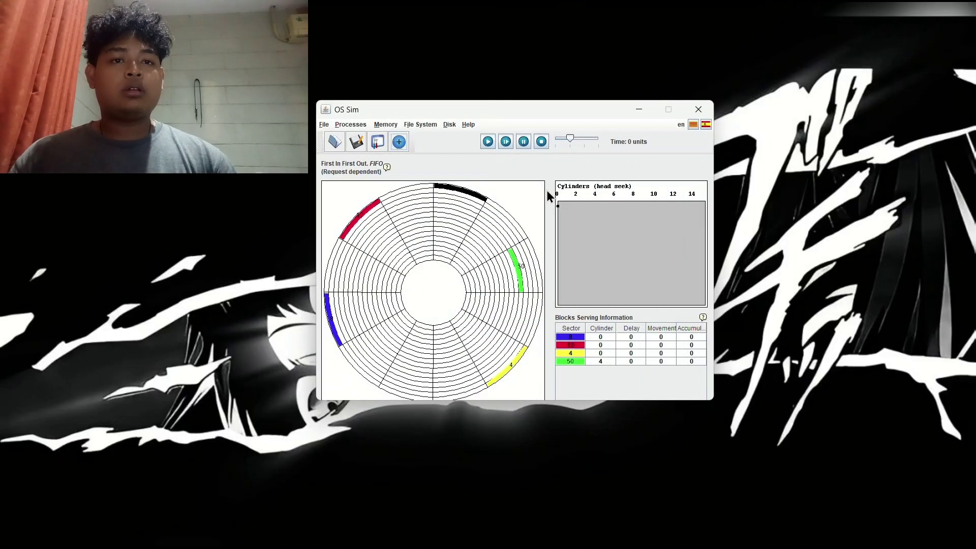
Step: Add a disk request for sector 0 in its default color and a gray one for sector 2, both with a delay of 0
left_click(398, 143)
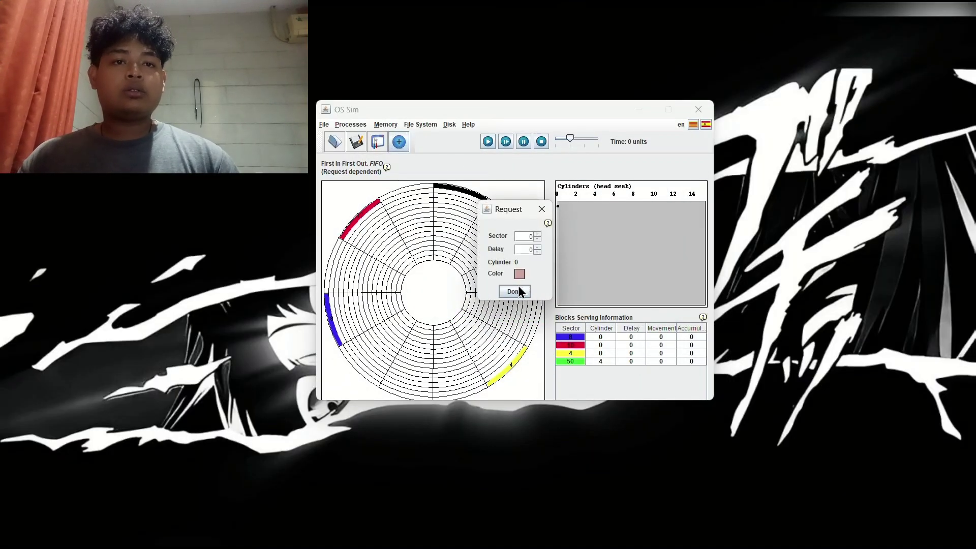
left_click(514, 292)
left_click(405, 147)
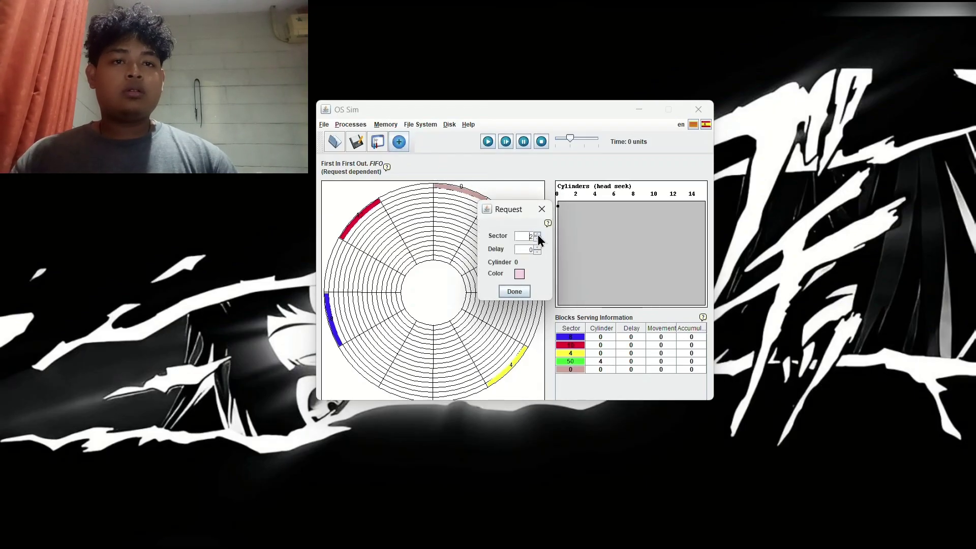
left_click(519, 274)
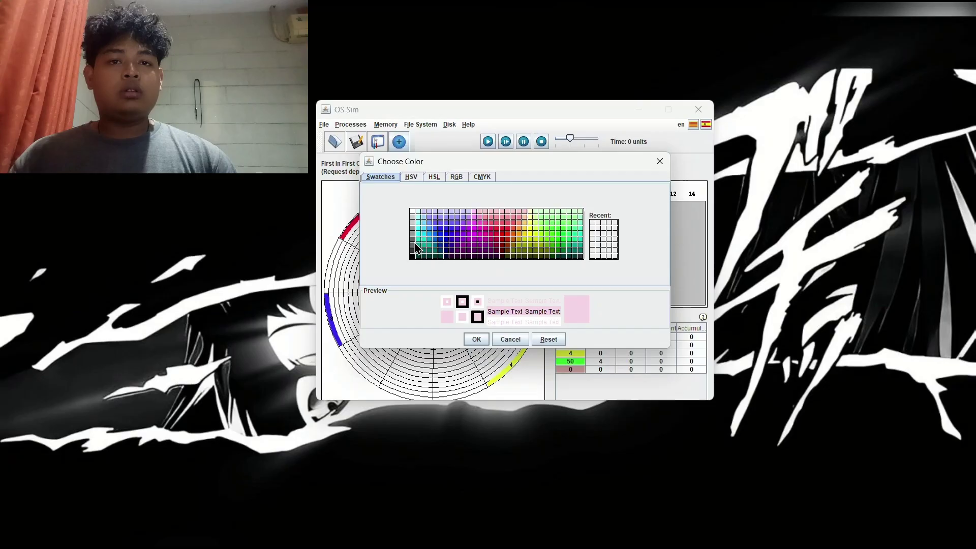
left_click(414, 228)
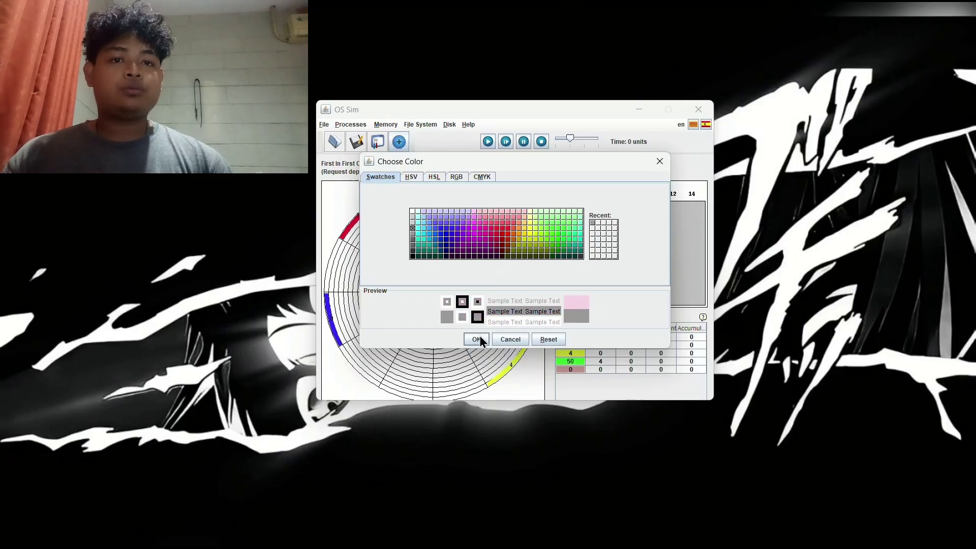
left_click(477, 339)
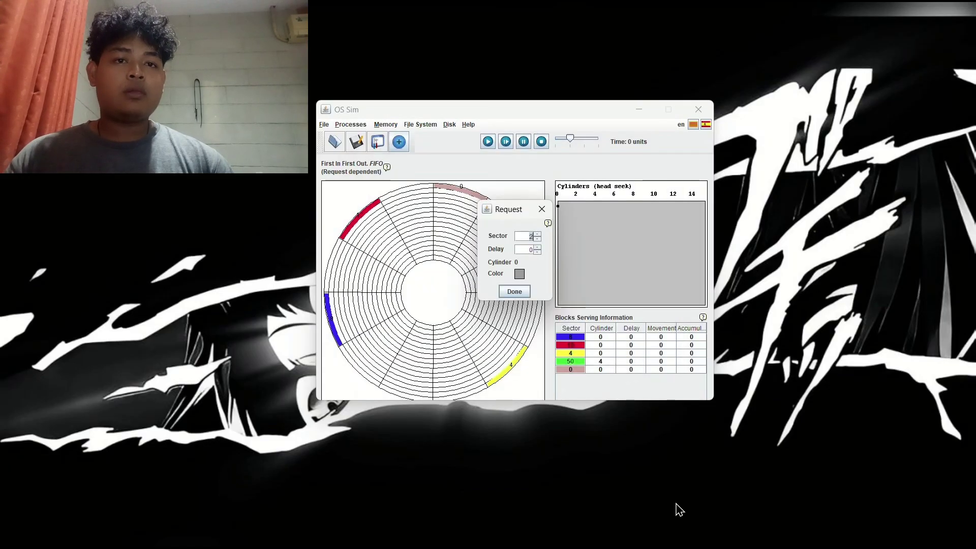
left_click(514, 292)
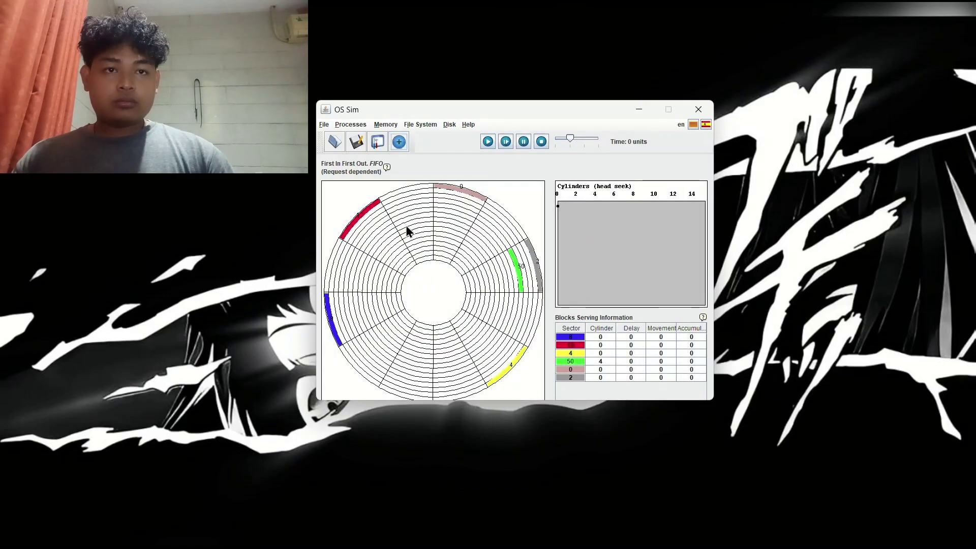
Step: Run the FIFO simulation with all six requests to examine the head movement across cylinders, and reset it
left_click(485, 143)
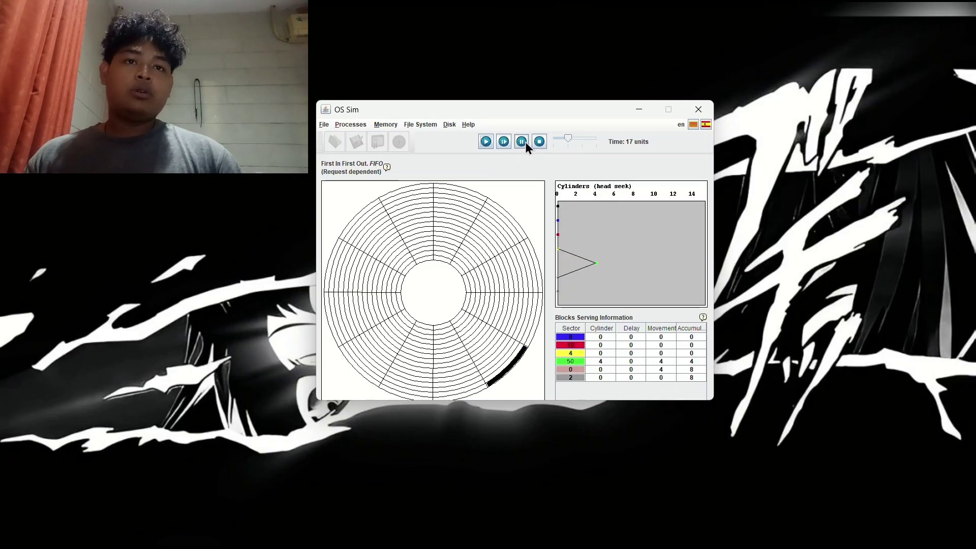
left_click(538, 142)
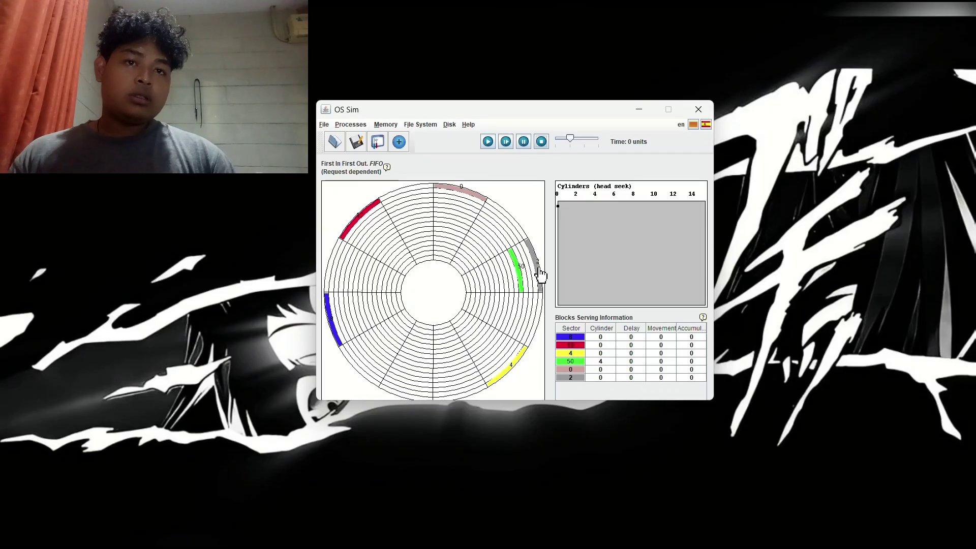
Step: Return to the welcome screen and open a new disk scheduling simulation with the Last In First Out (LIFO) algorithm and initial head position 0
left_click(324, 125)
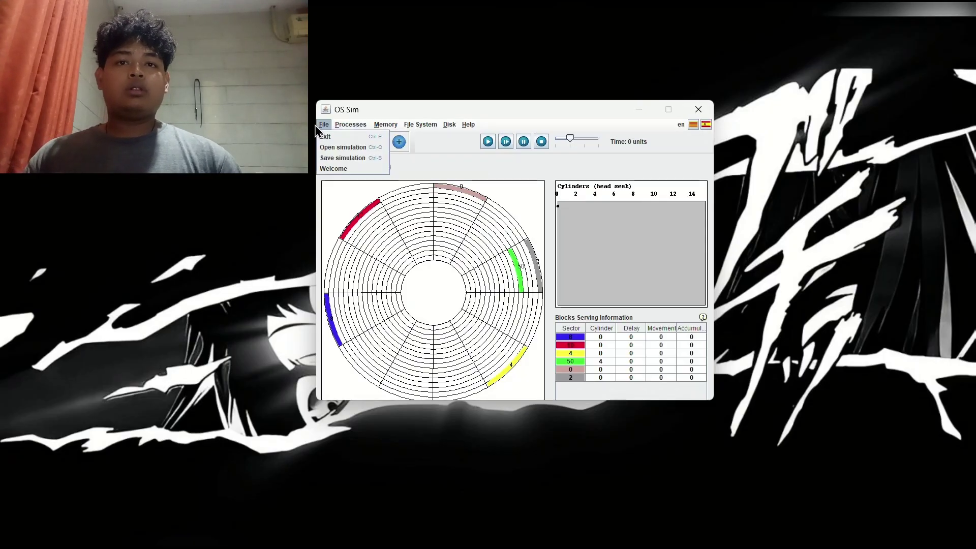
left_click(328, 167)
left_click(496, 270)
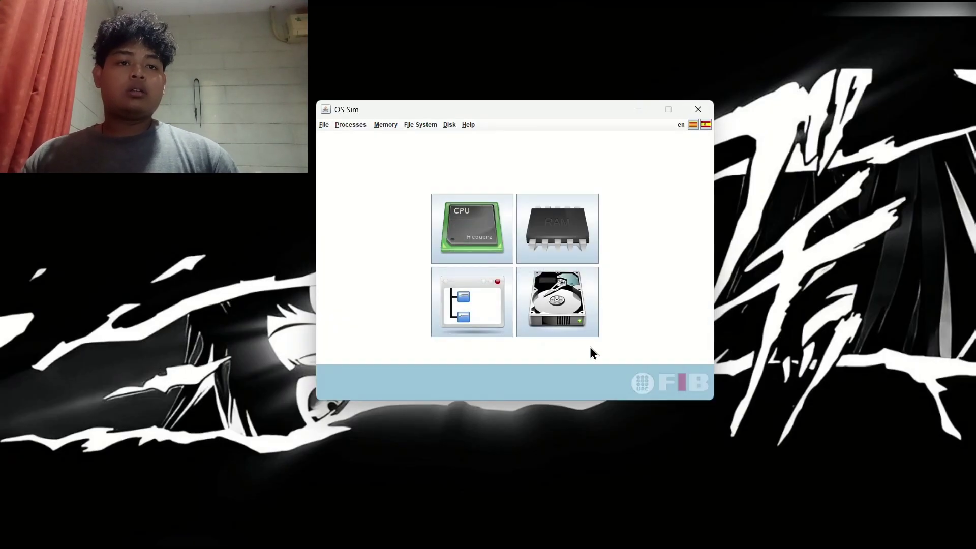
left_click(575, 322)
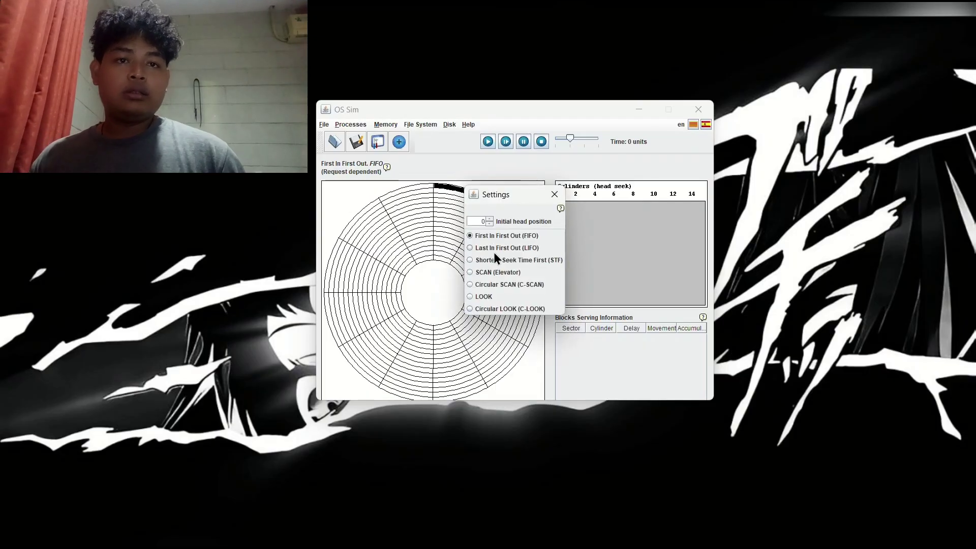
left_click(470, 247)
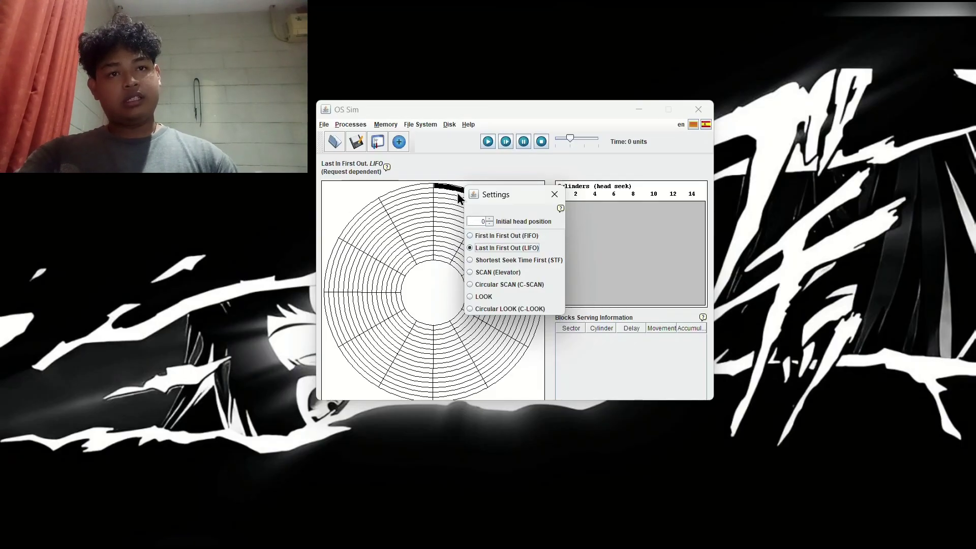
left_click_drag(536, 193, 622, 192)
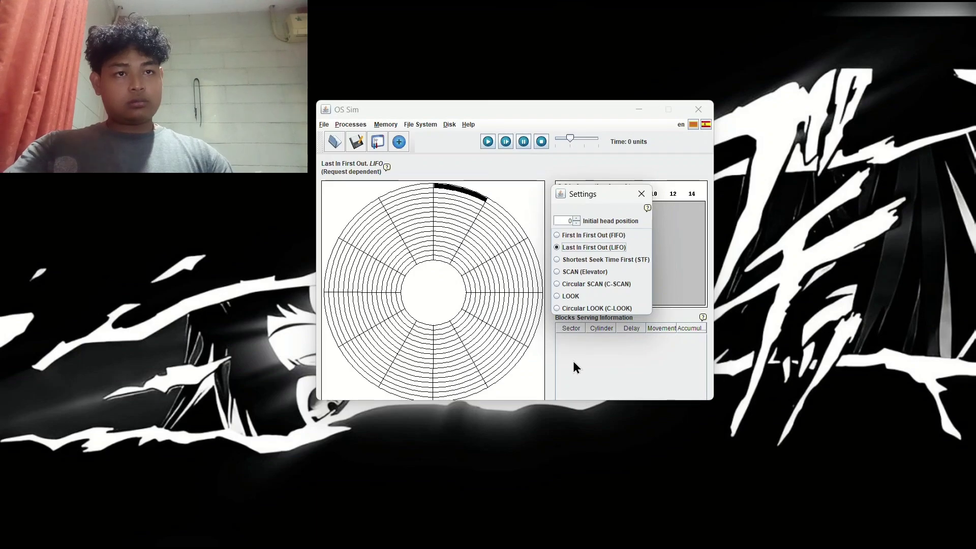
left_click(641, 194)
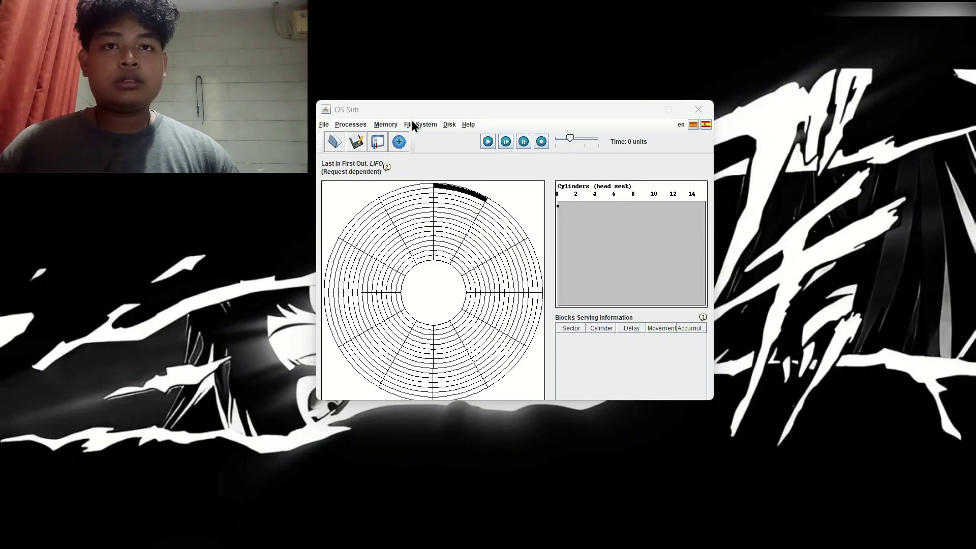
Step: Add a blue disk request for sector 3 with a delay of 0 to the LIFO simulation
left_click(398, 137)
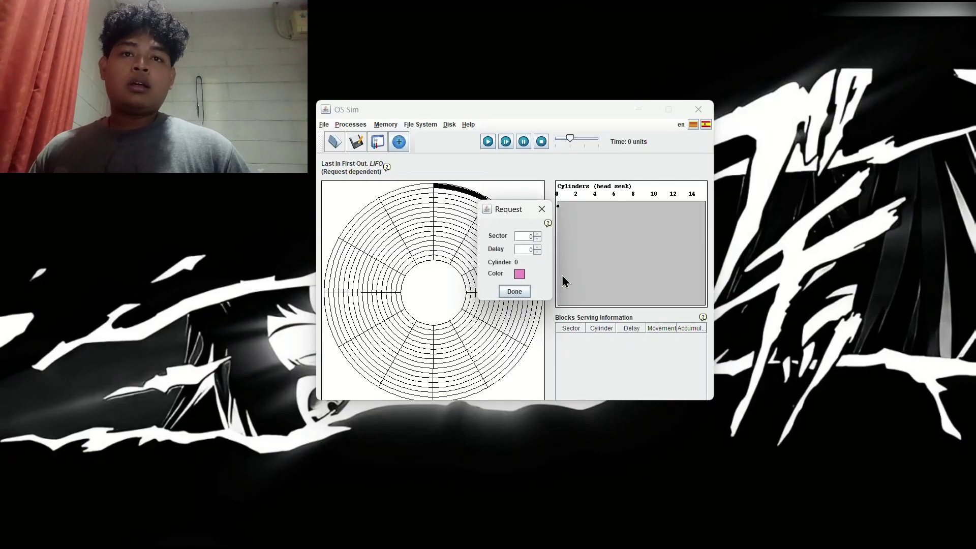
left_click(537, 234)
left_click(537, 234)
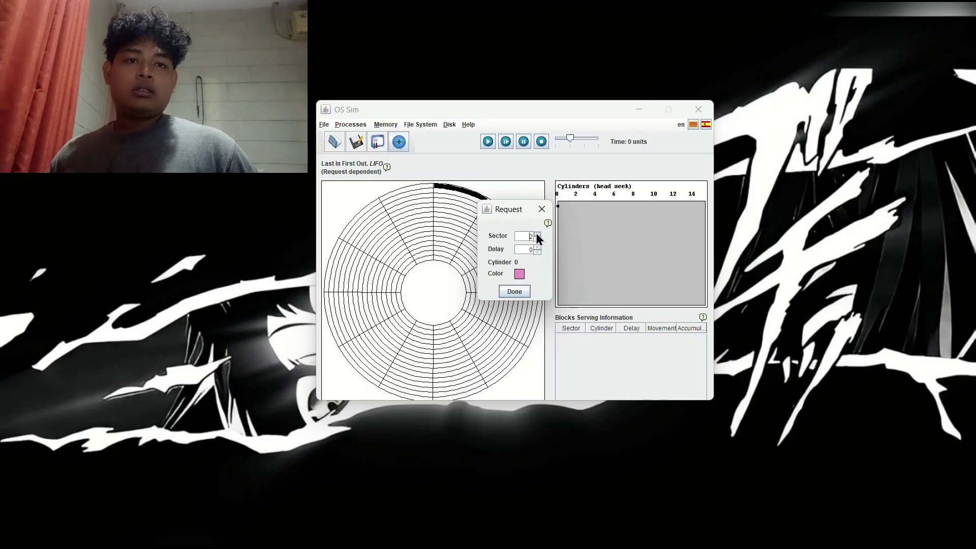
left_click(538, 234)
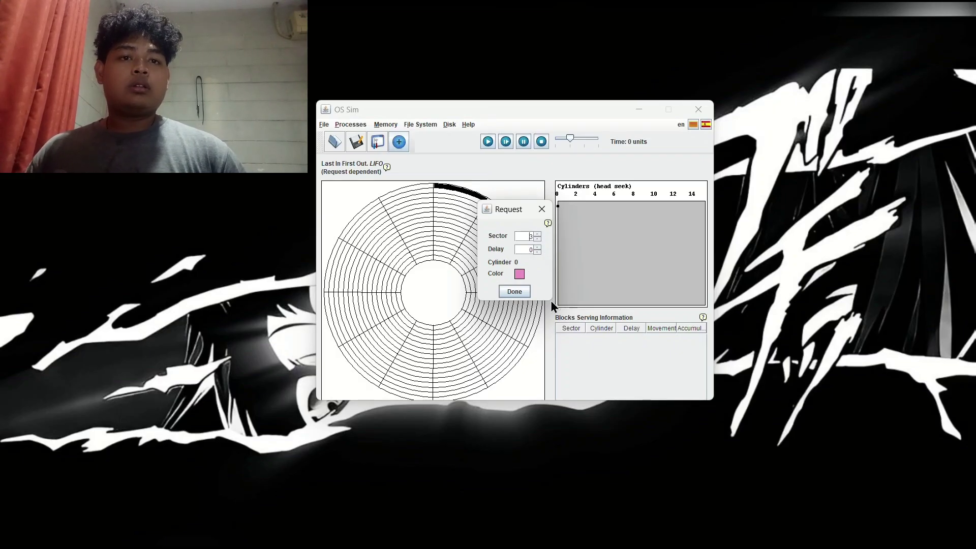
left_click(519, 274)
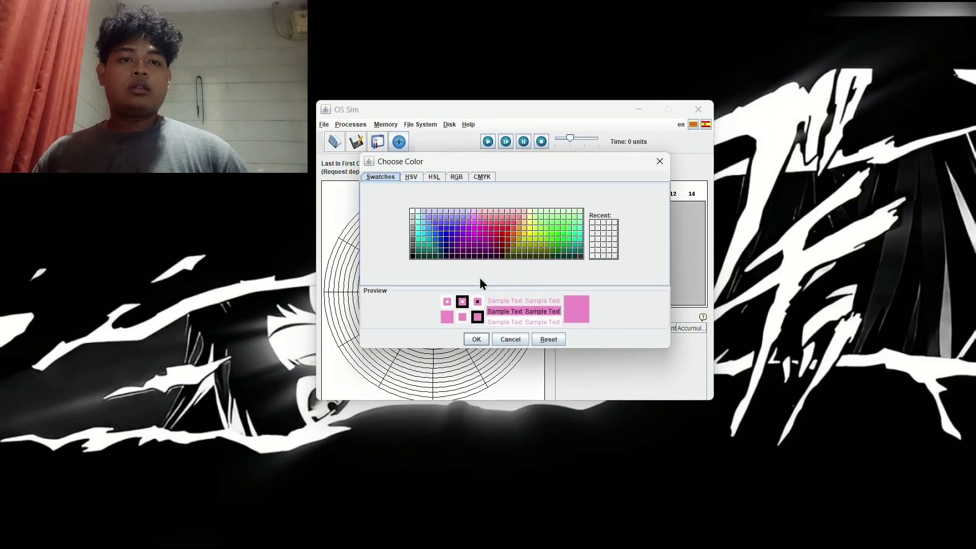
left_click(447, 228)
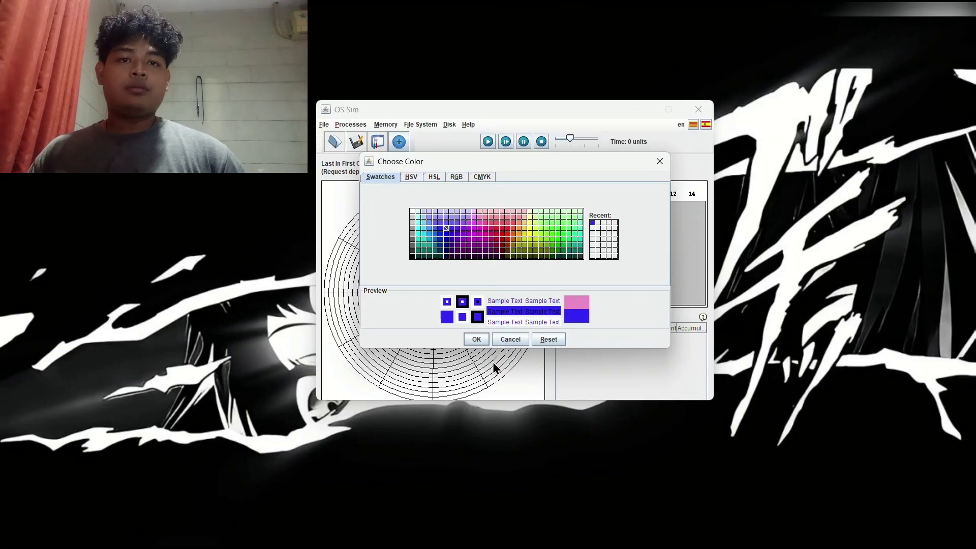
left_click(477, 339)
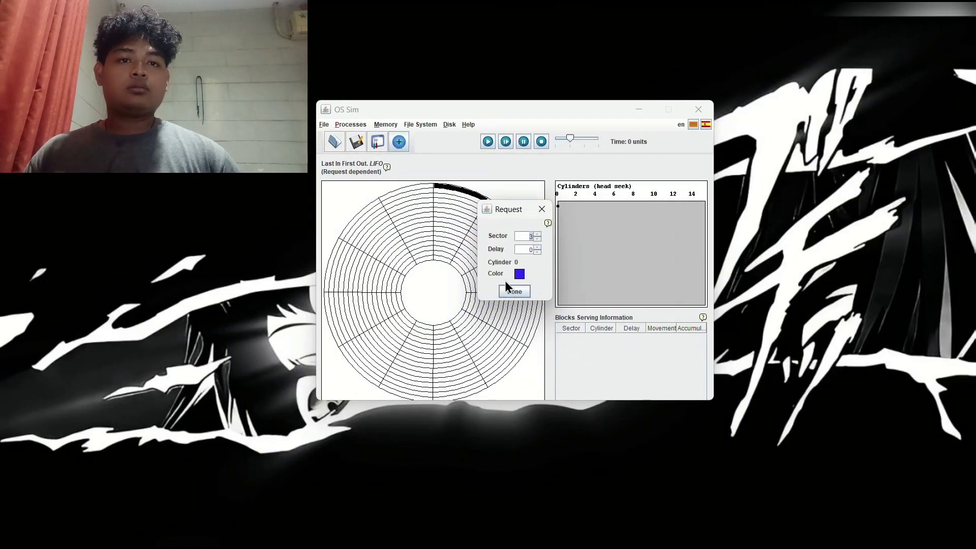
left_click(513, 299)
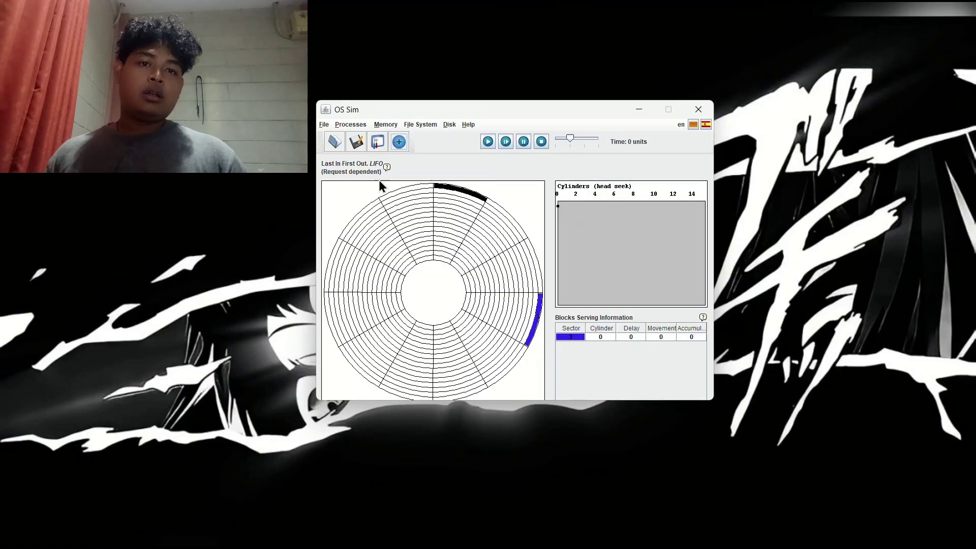
Step: Add a purple disk request for sector 4 with a delay of 0 to the LIFO simulation
left_click(397, 145)
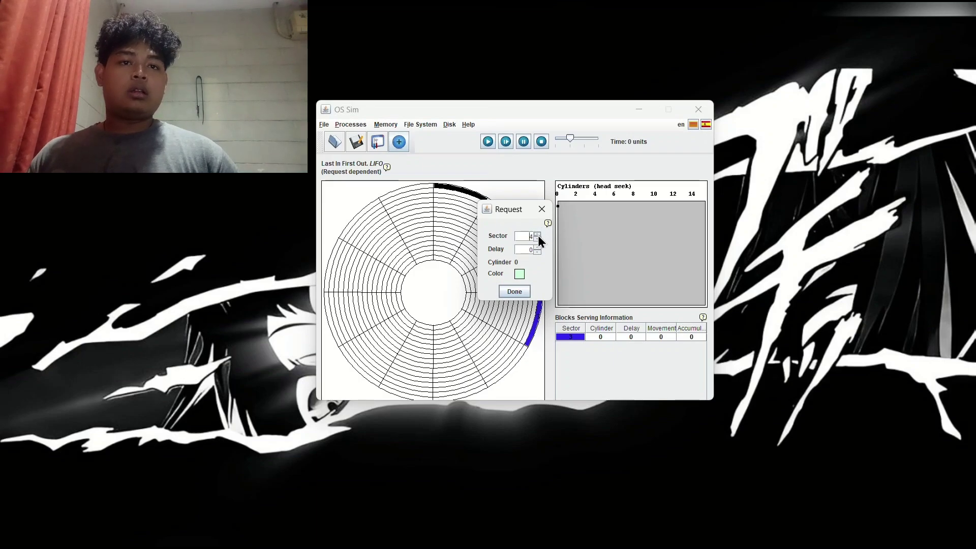
left_click(519, 274)
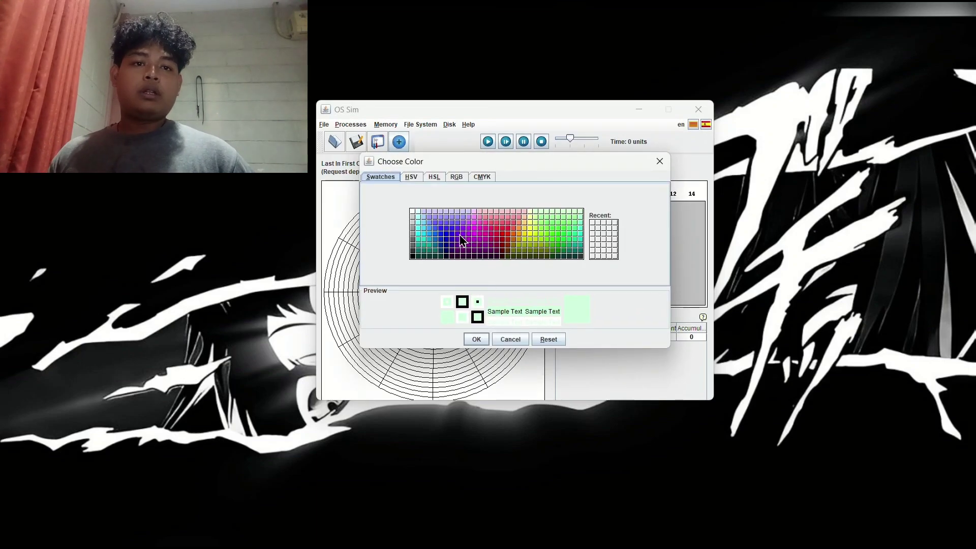
left_click(464, 228)
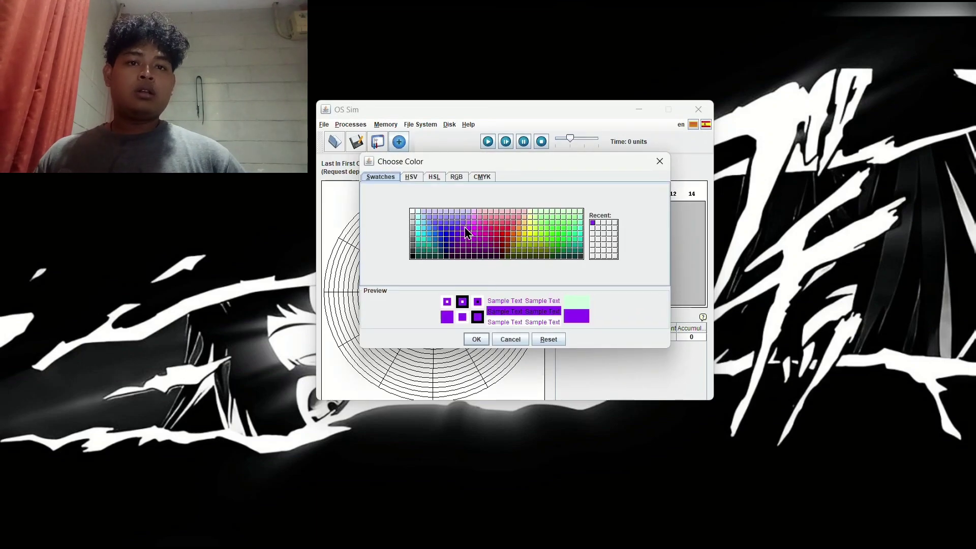
left_click(476, 339)
left_click(525, 293)
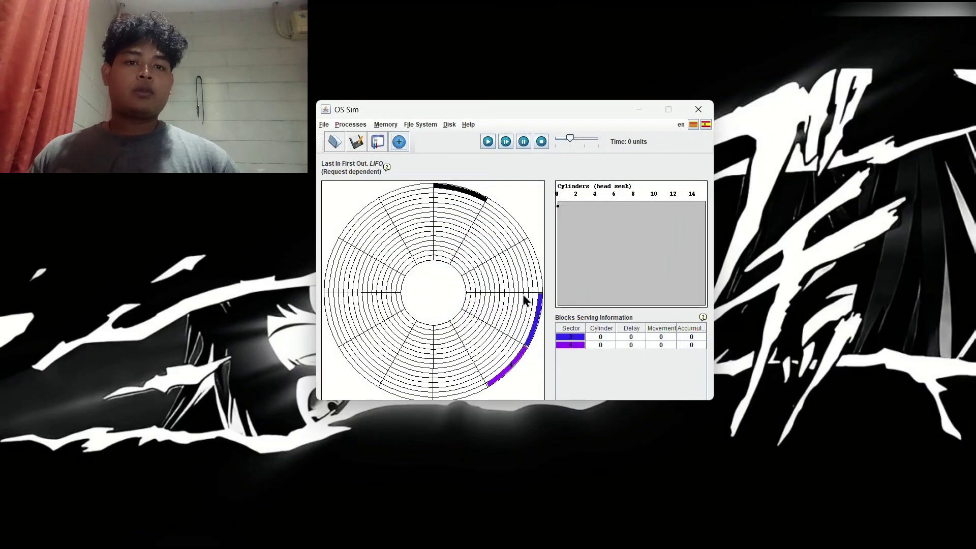
Step: Add a magenta disk request for sector 5 with a delay of 0 to the LIFO simulation
left_click(399, 142)
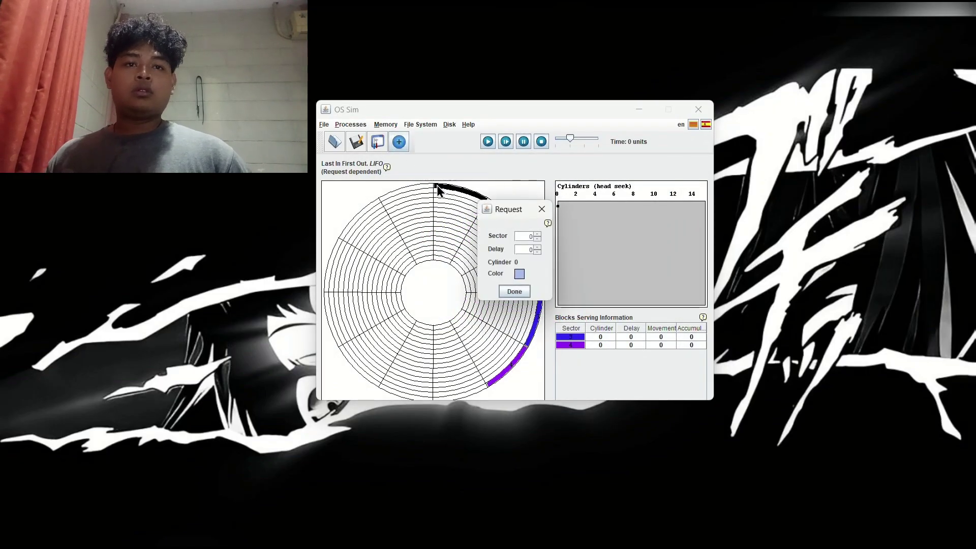
left_click(535, 234)
left_click(536, 234)
left_click(536, 234)
left_click(536, 234)
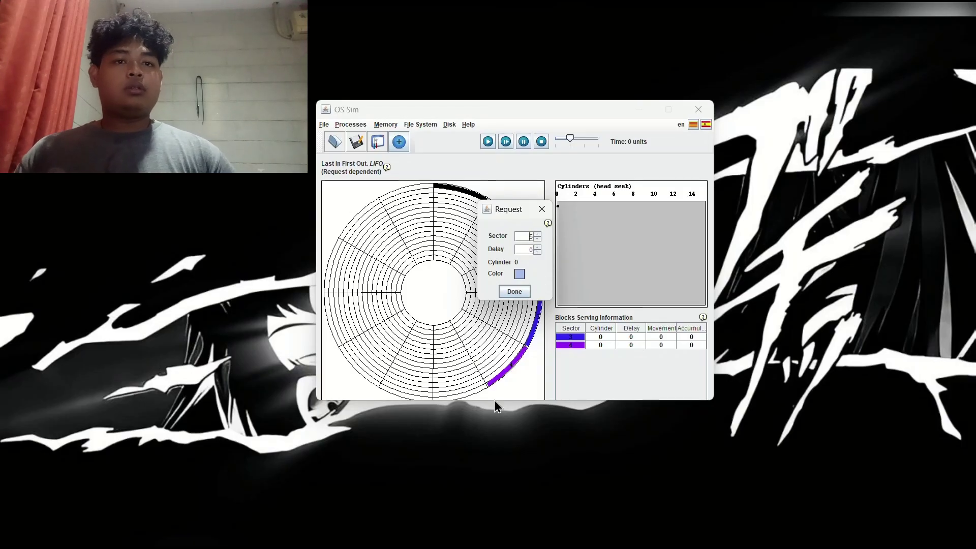
left_click(523, 276)
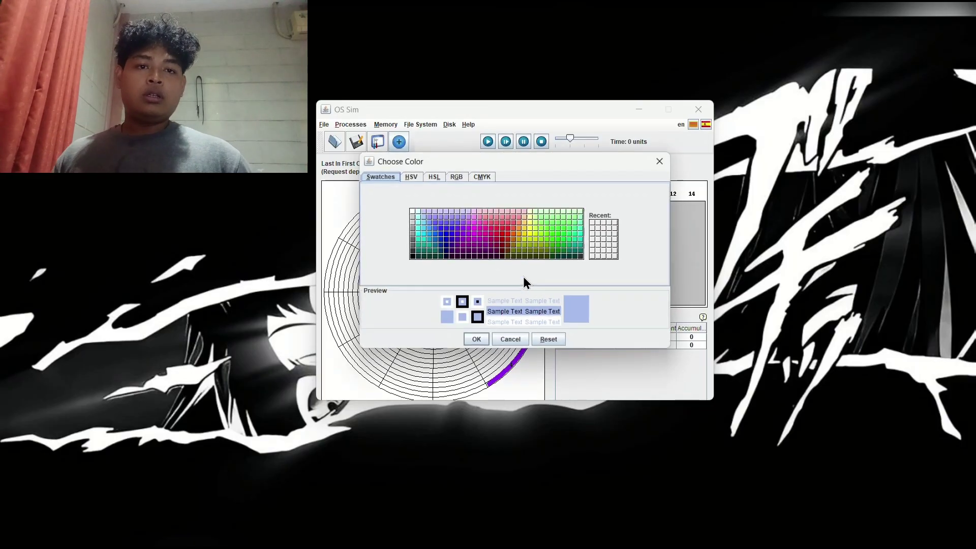
left_click(475, 229)
left_click(480, 338)
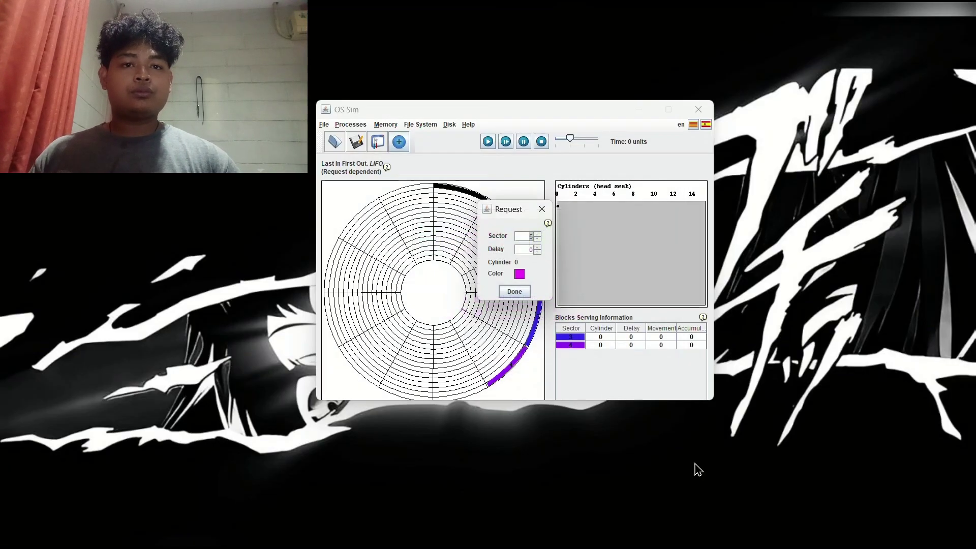
left_click(515, 291)
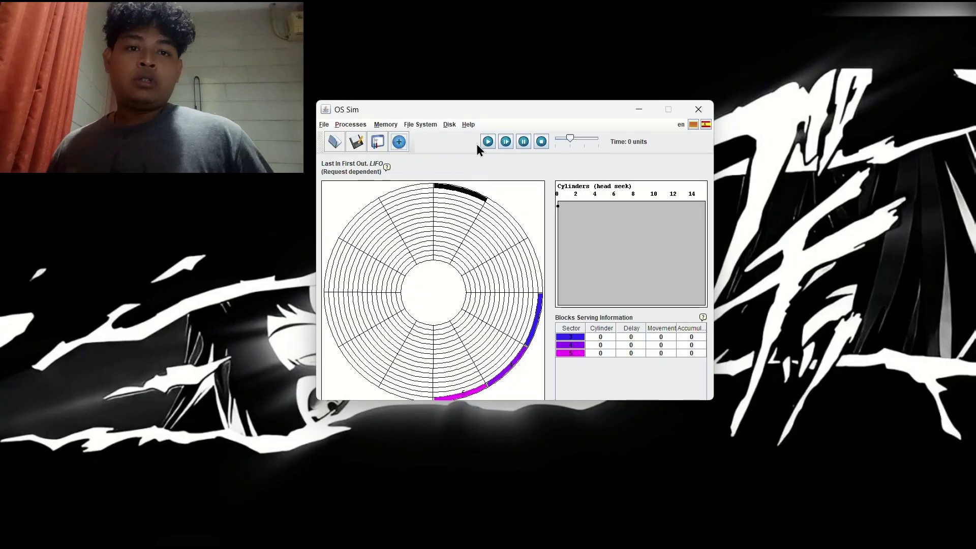
left_click(421, 29)
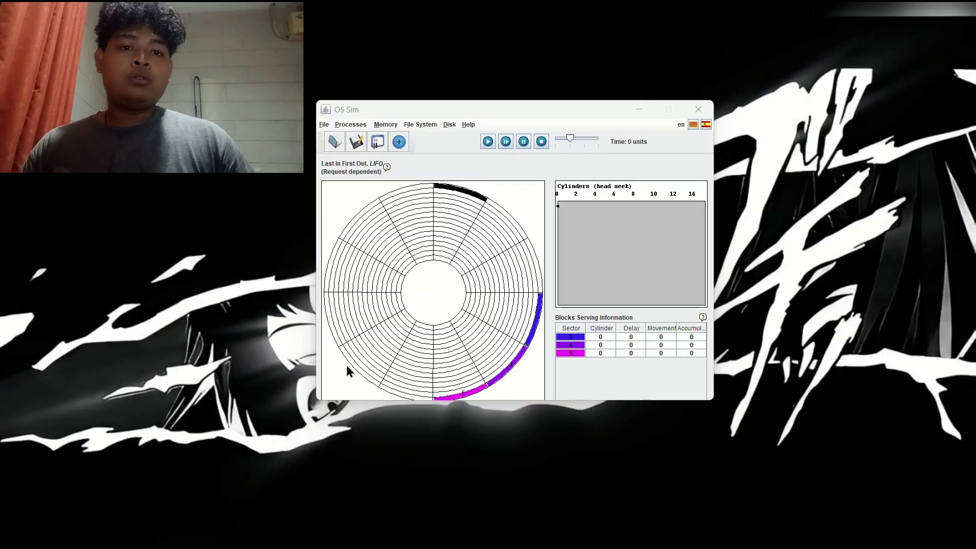
Step: Add a dark pink disk request for sector 7 with a delay of 0 to the LIFO simulation
left_click(405, 140)
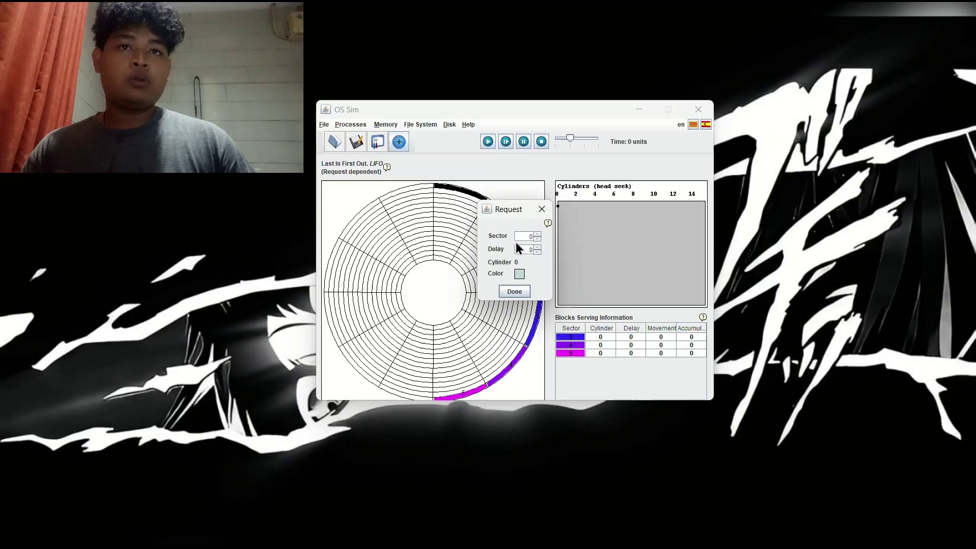
left_click(538, 233)
left_click(538, 233)
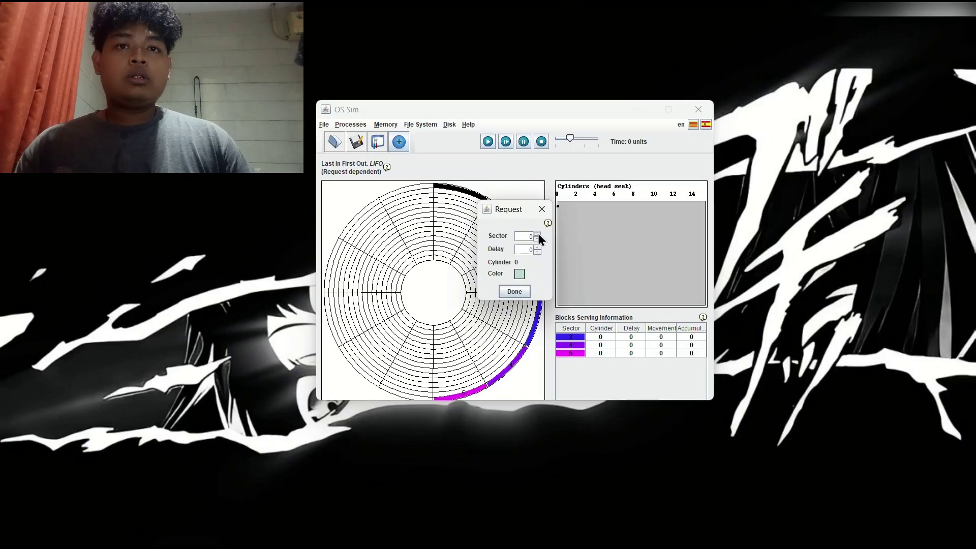
left_click(538, 234)
left_click(538, 233)
left_click(537, 233)
left_click(537, 234)
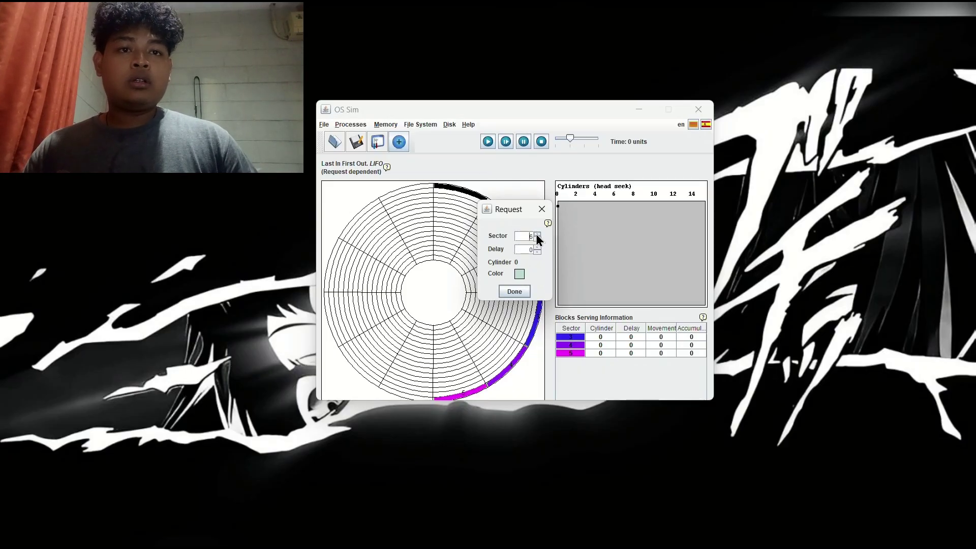
left_click(519, 274)
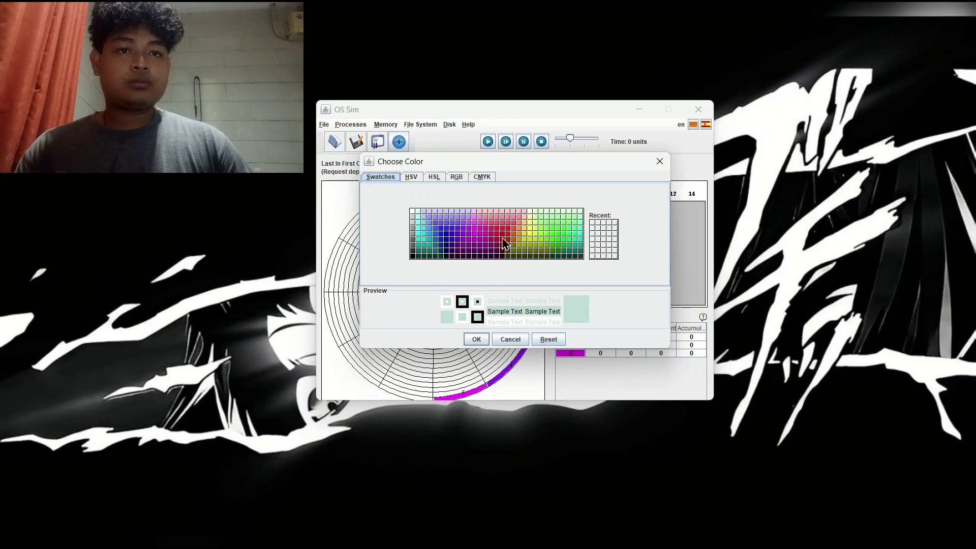
left_click(485, 229)
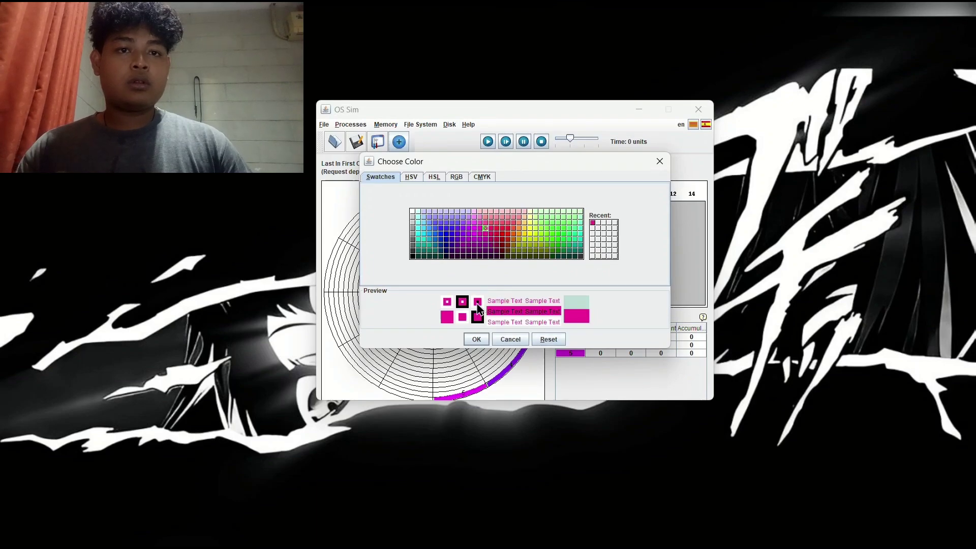
left_click(476, 339)
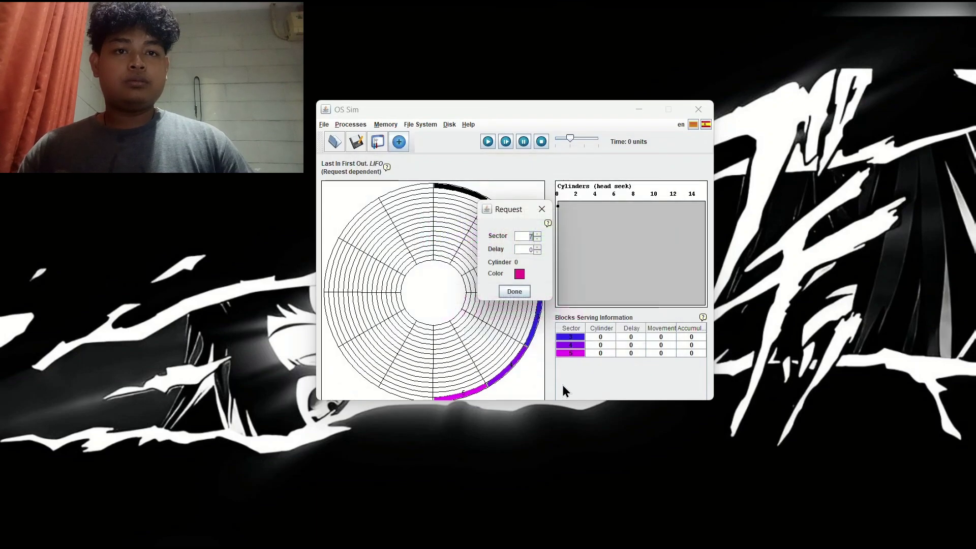
left_click(515, 291)
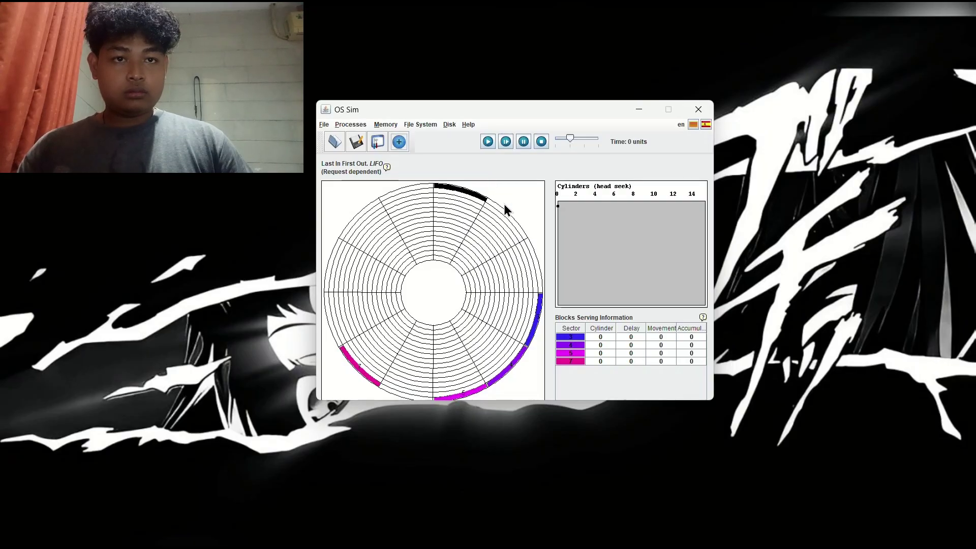
Step: Add a red disk request for sector 8 with a delay of 0 to the LIFO simulation
left_click(400, 142)
left_click(537, 234)
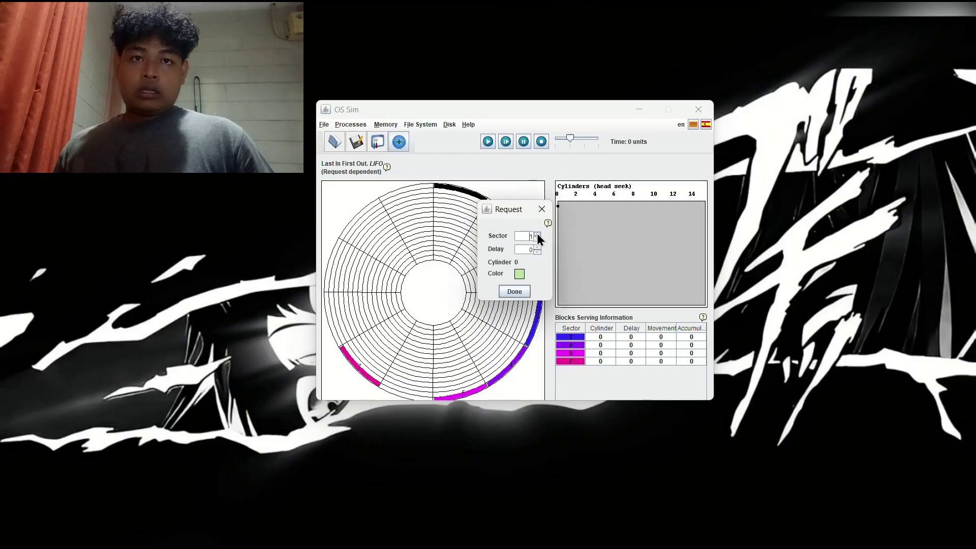
left_click(538, 234)
left_click(538, 234)
left_click(537, 233)
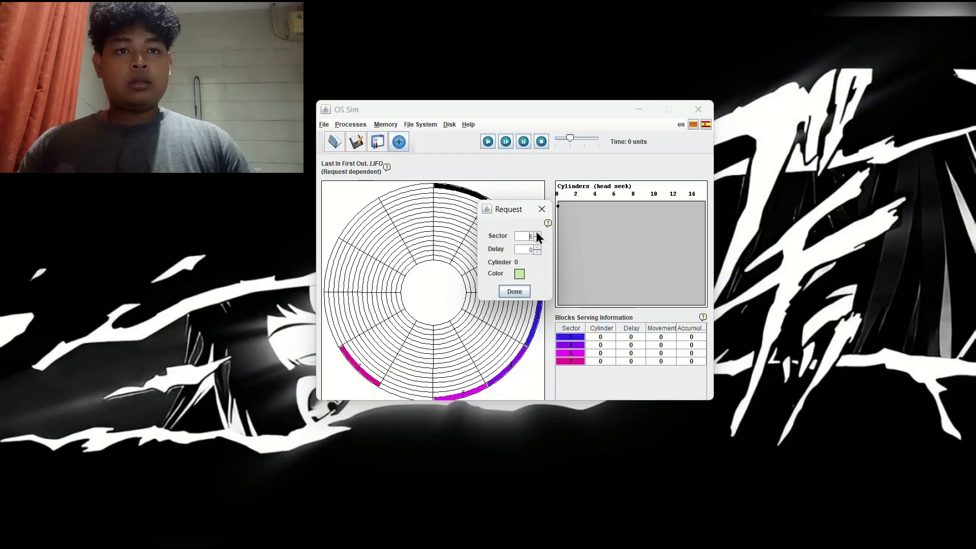
left_click(537, 233)
left_click(537, 234)
left_click(537, 234)
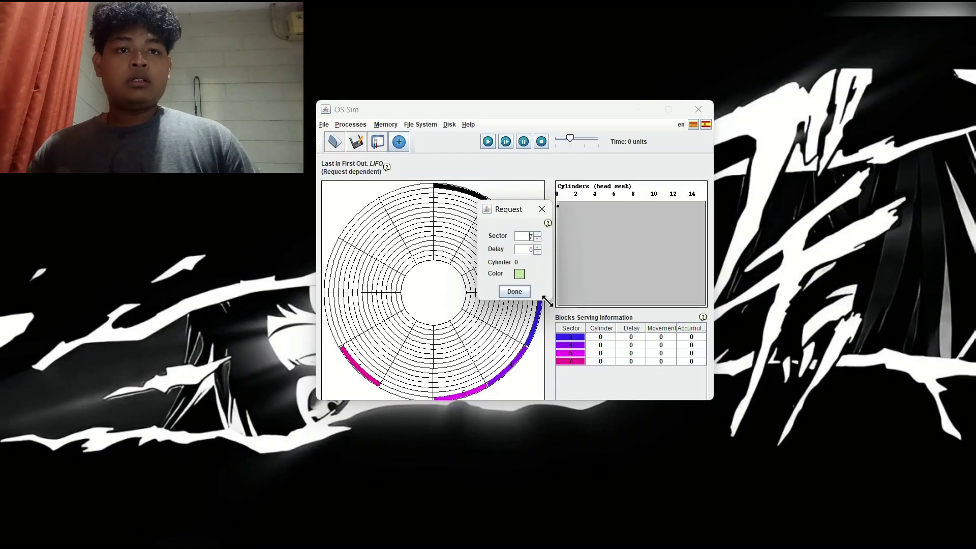
left_click(537, 234)
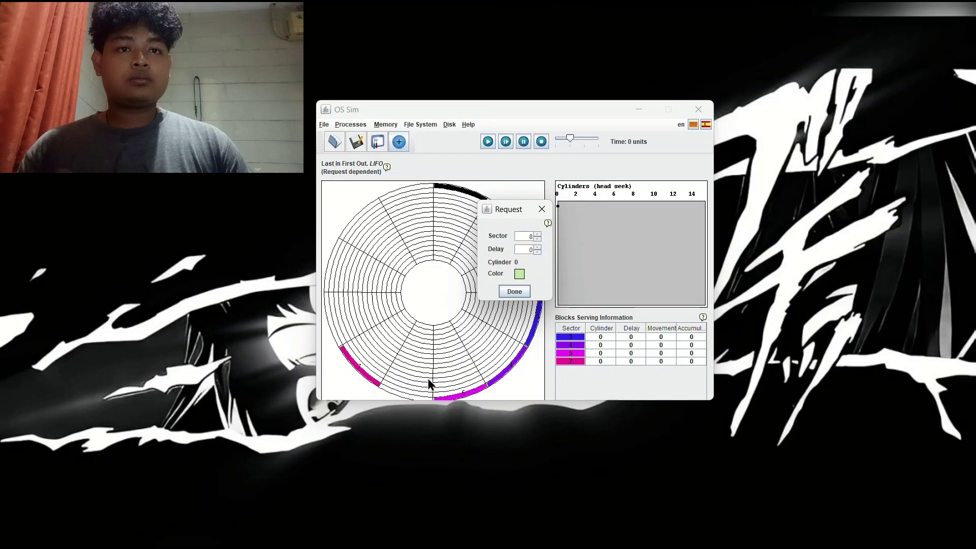
left_click(519, 275)
left_click(498, 235)
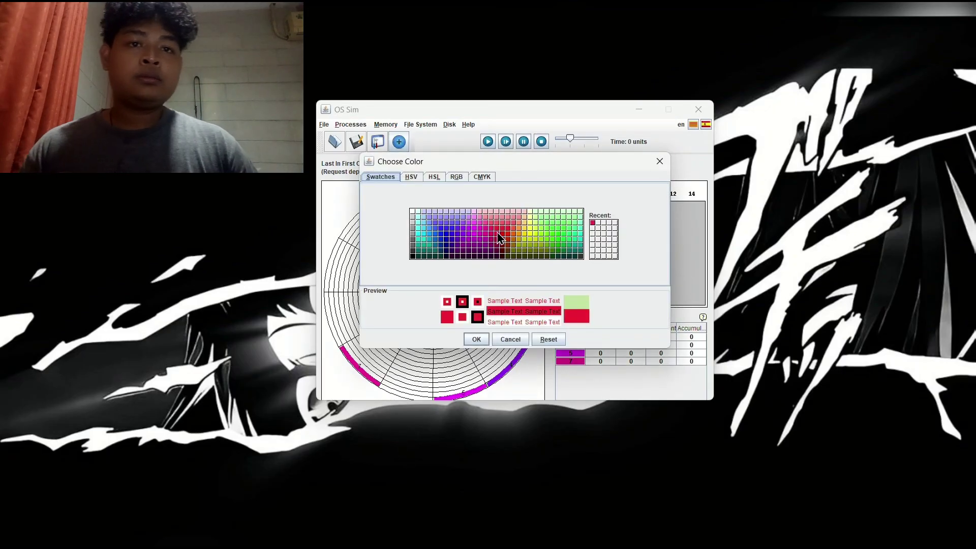
left_click(472, 341)
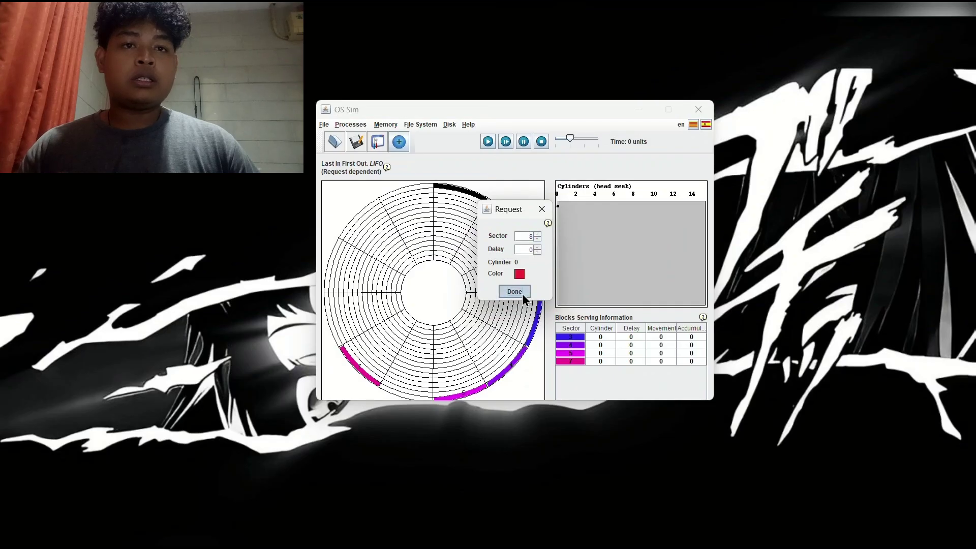
left_click(515, 291)
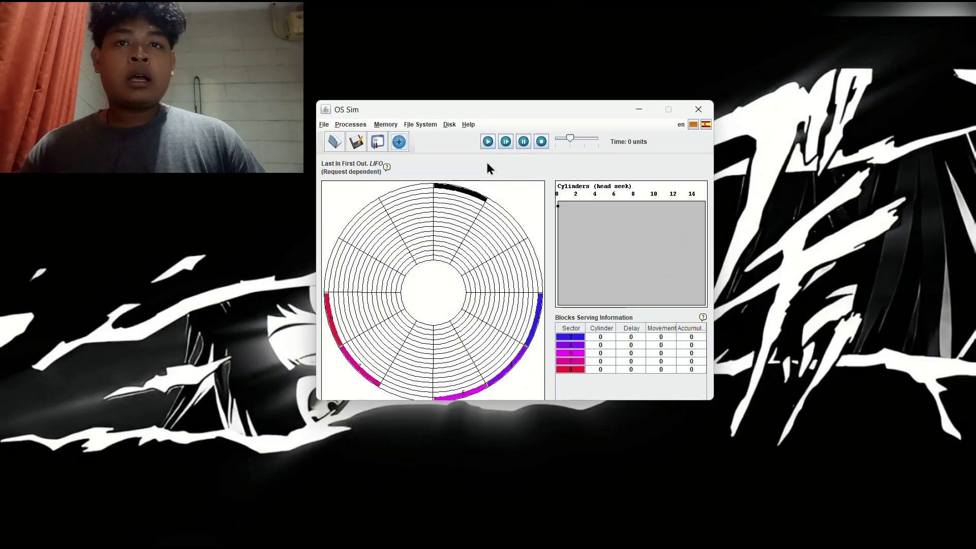
Step: Run the LIFO simulation with all five requests to examine the serving order and head movement, and reset it
left_click(485, 146)
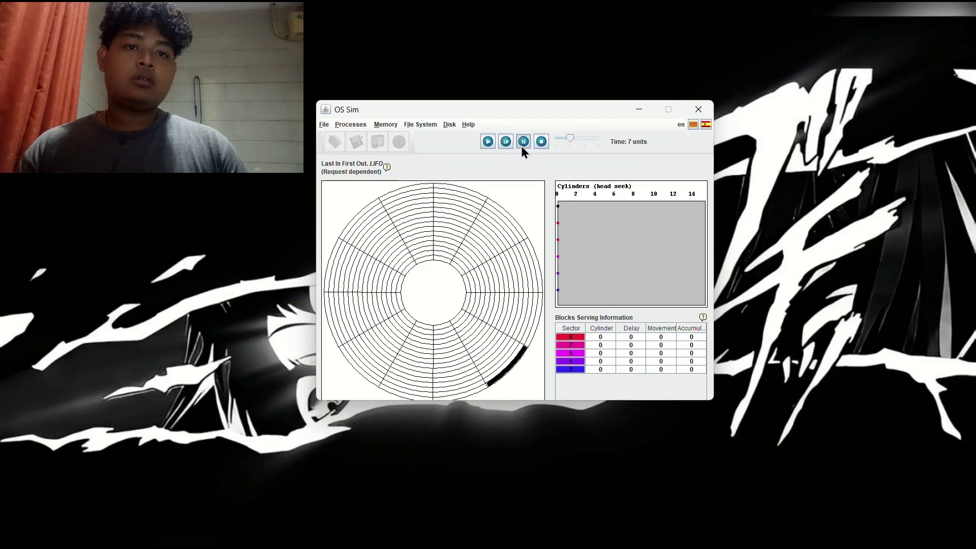
left_click(537, 144)
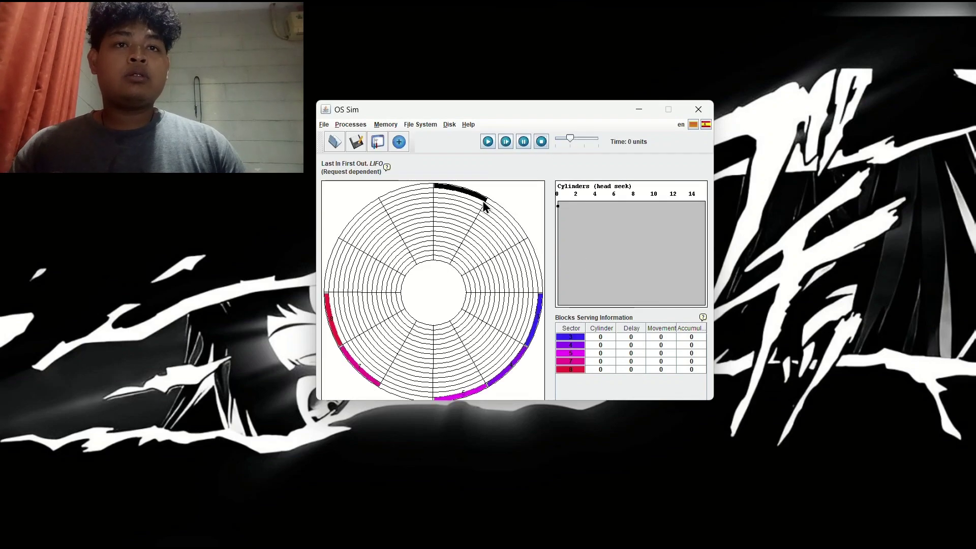